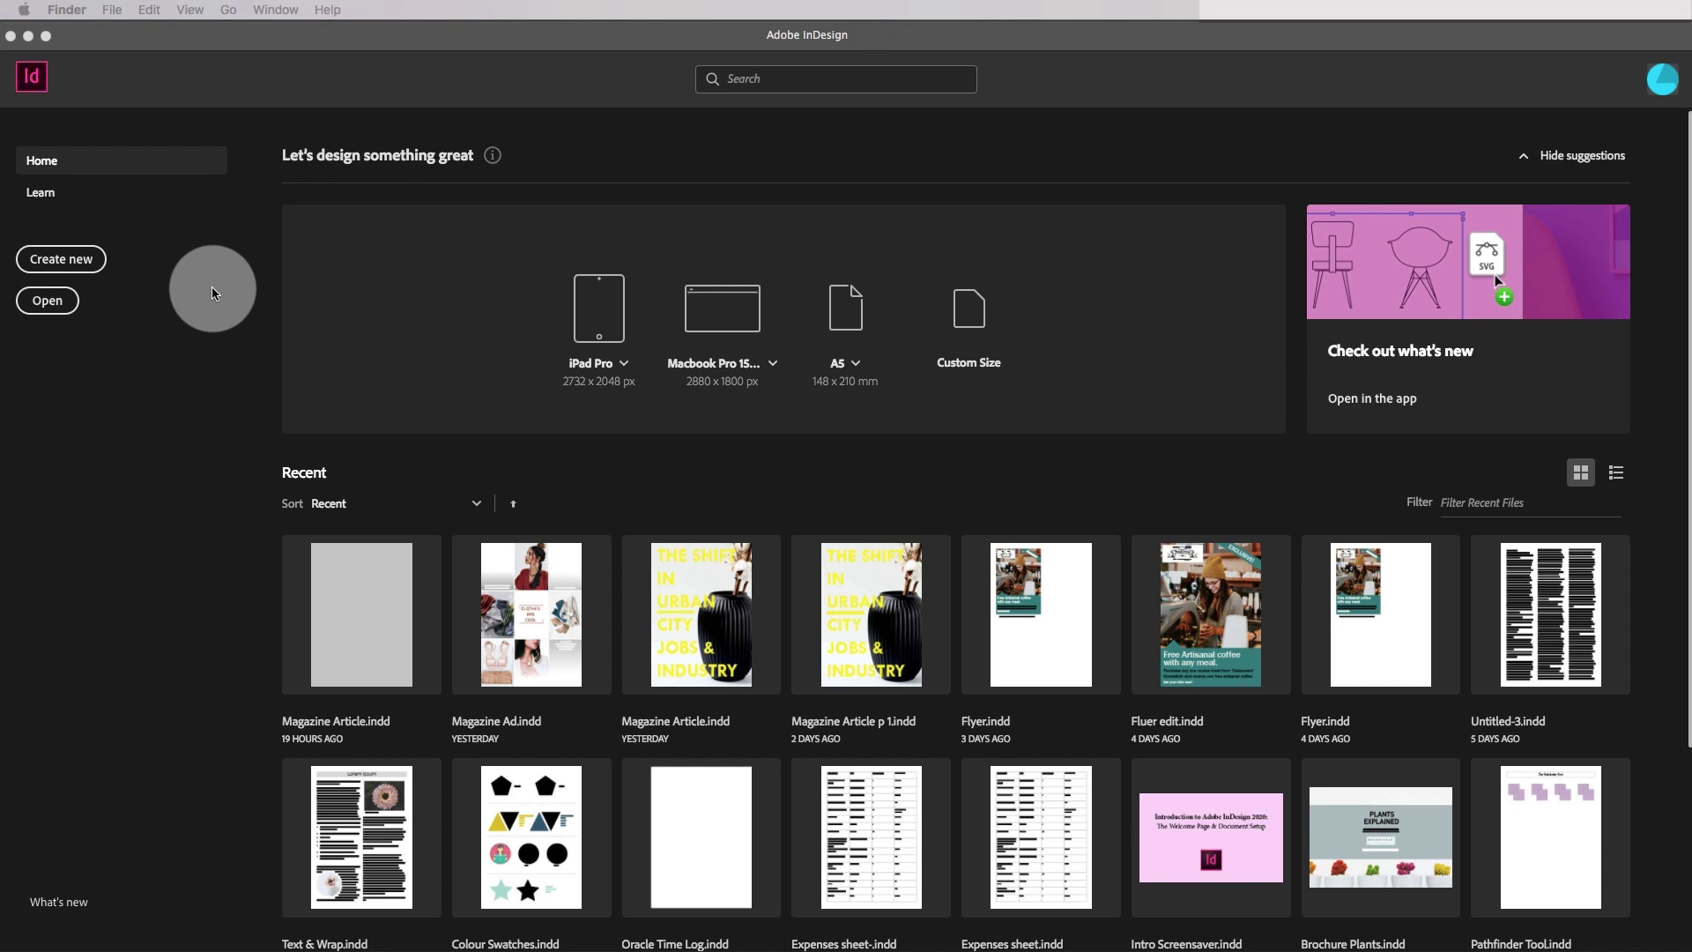
# Create a 3-page landscape A4 print document with 3 columns, a 5 mm gutter and 3 mm bleed.
pyautogui.click(51, 261)
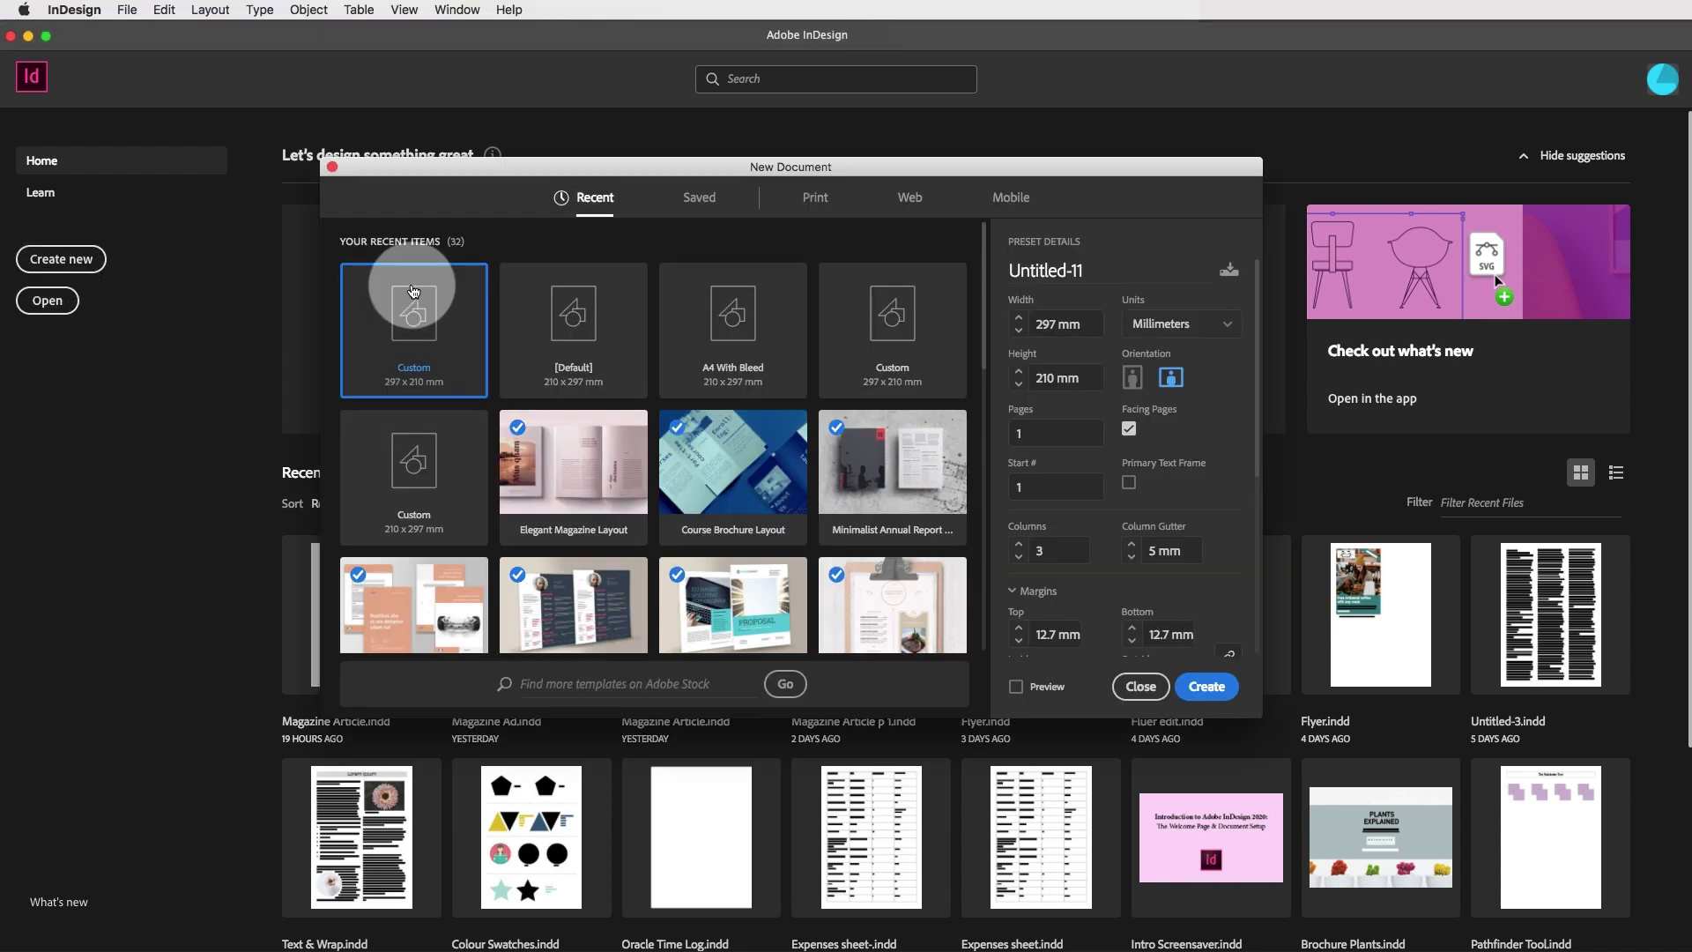
pyautogui.click(812, 202)
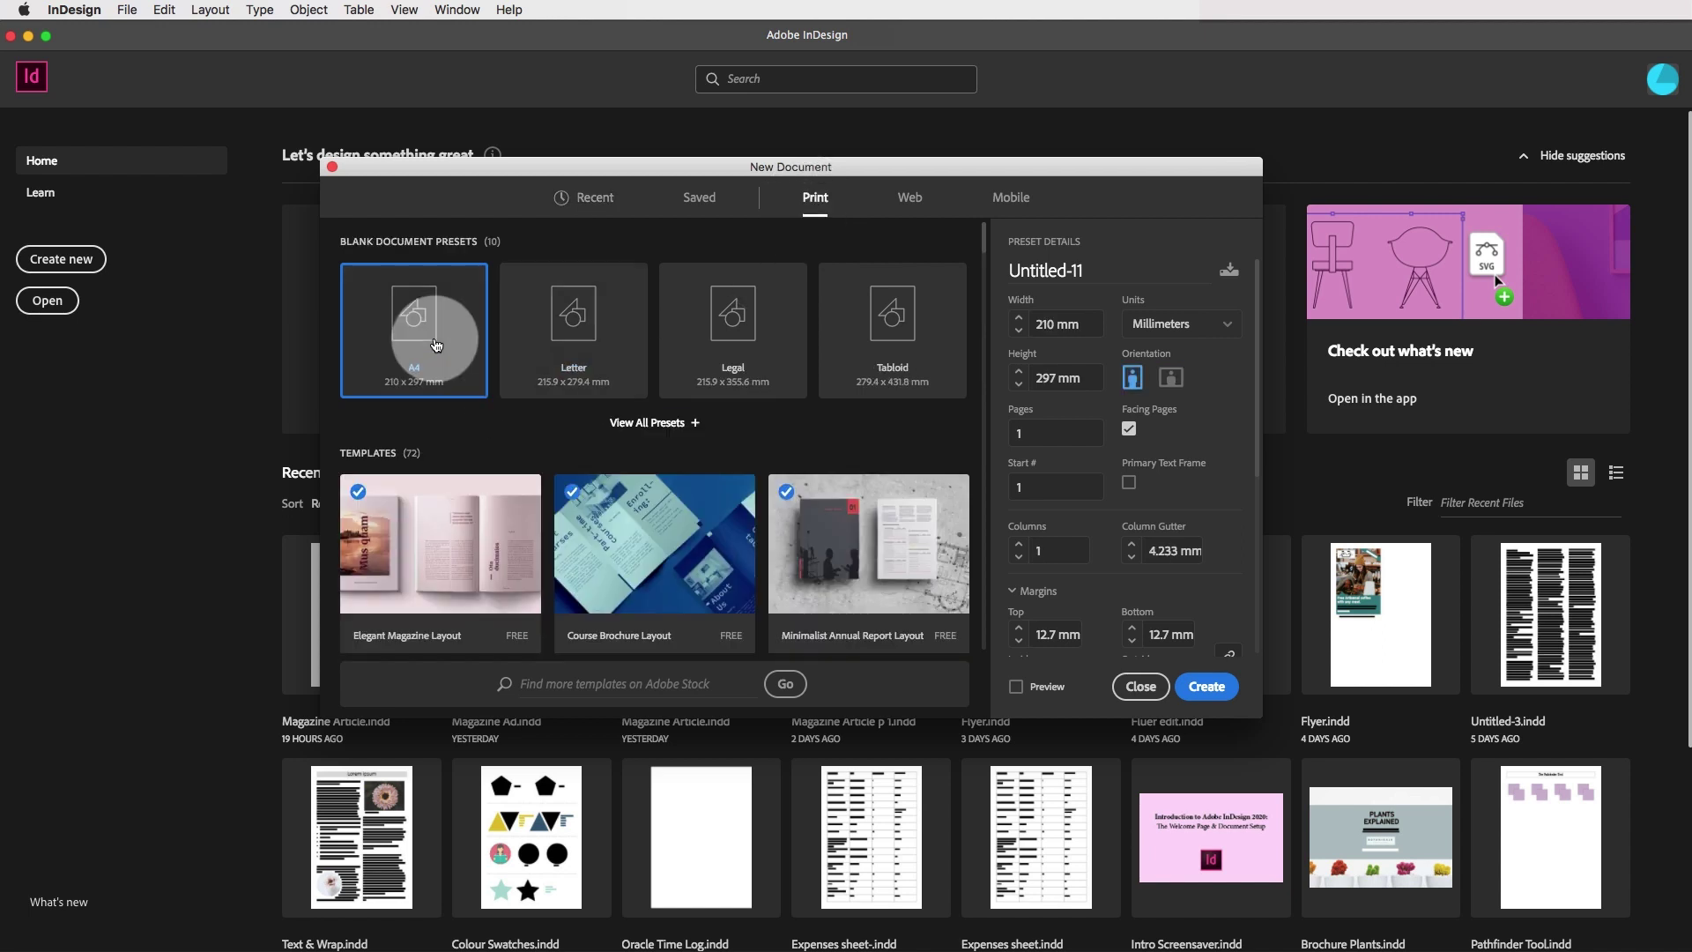
pyautogui.click(1173, 380)
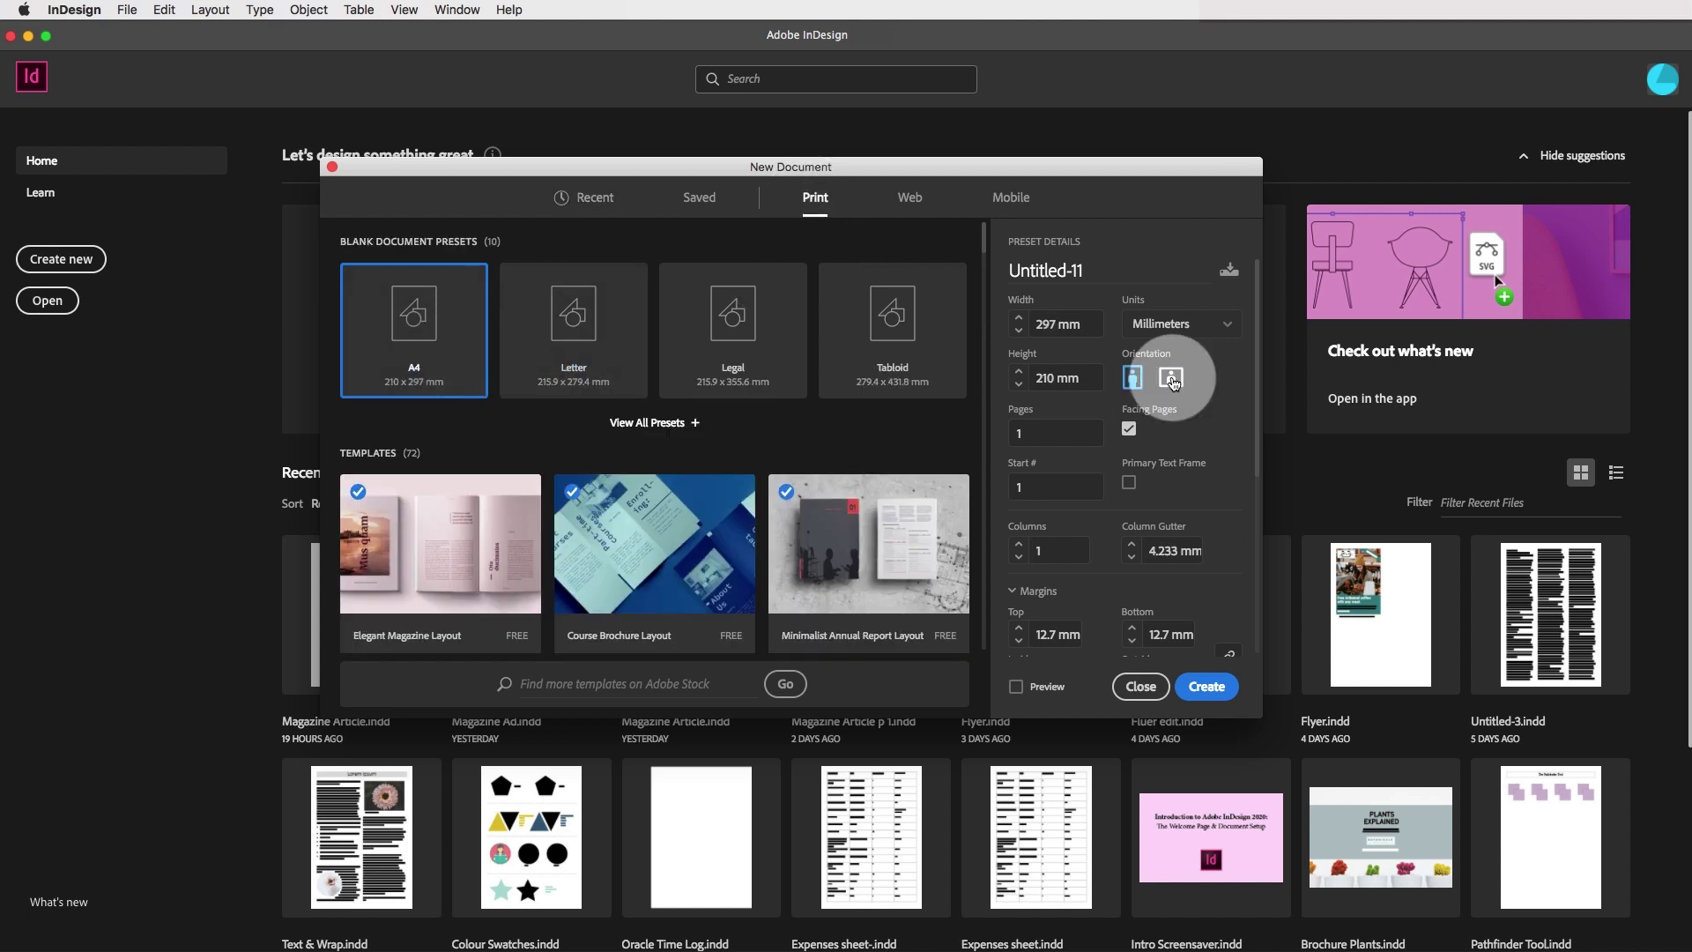
pyautogui.click(1022, 433)
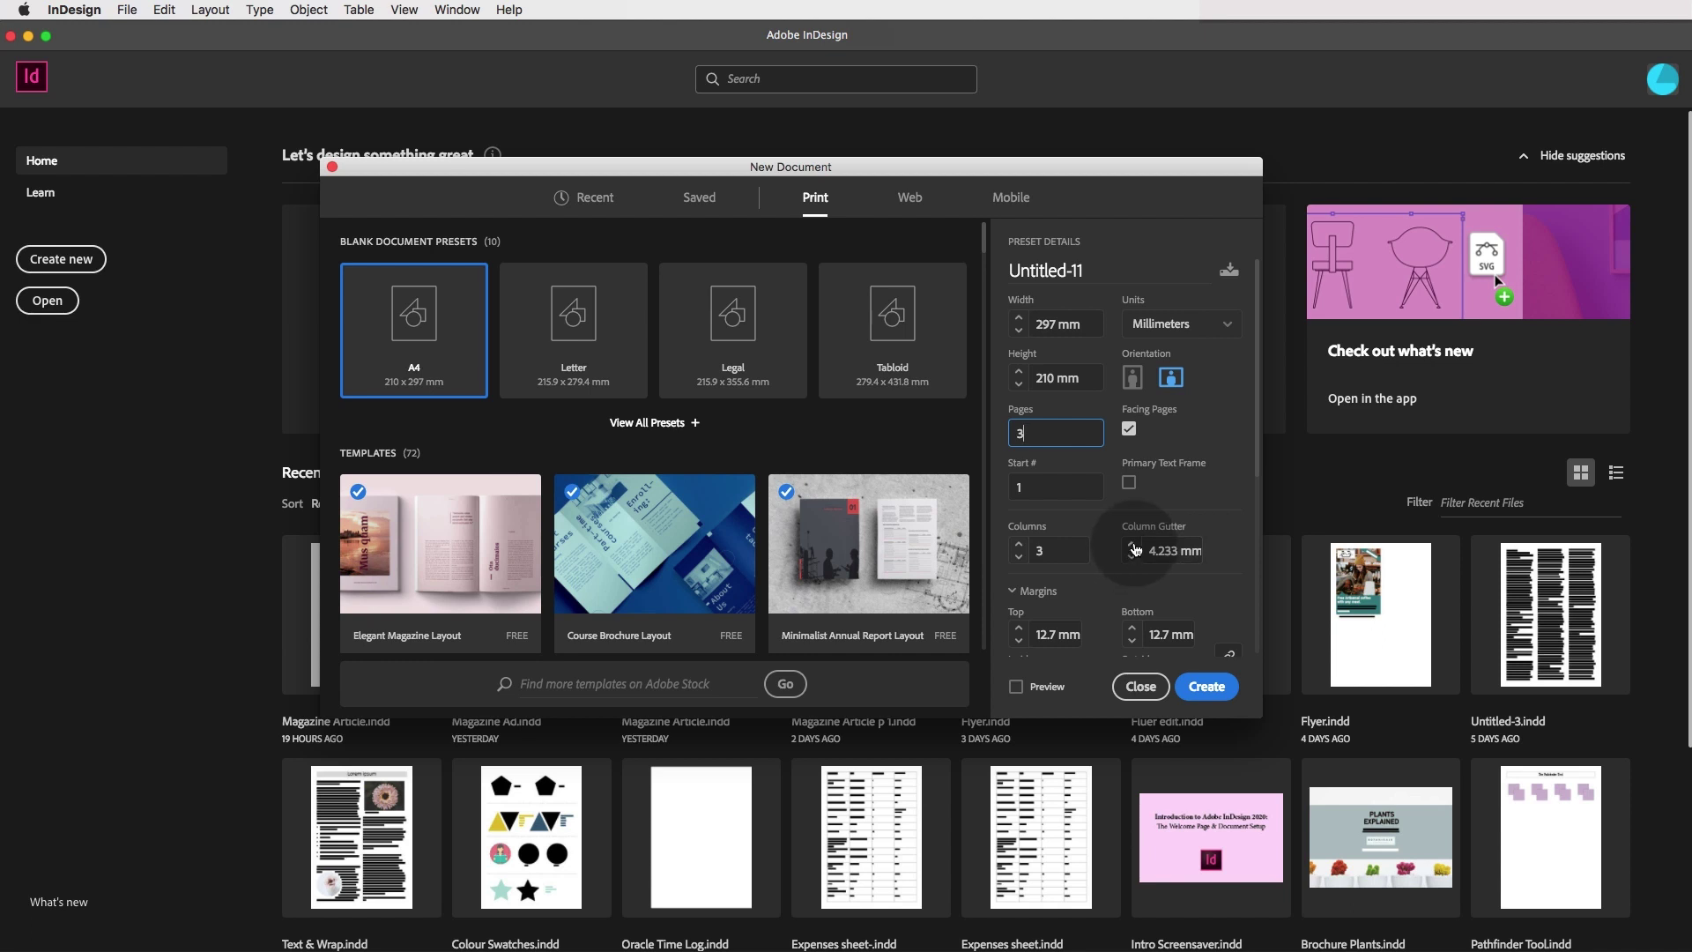
pyautogui.click(1132, 545)
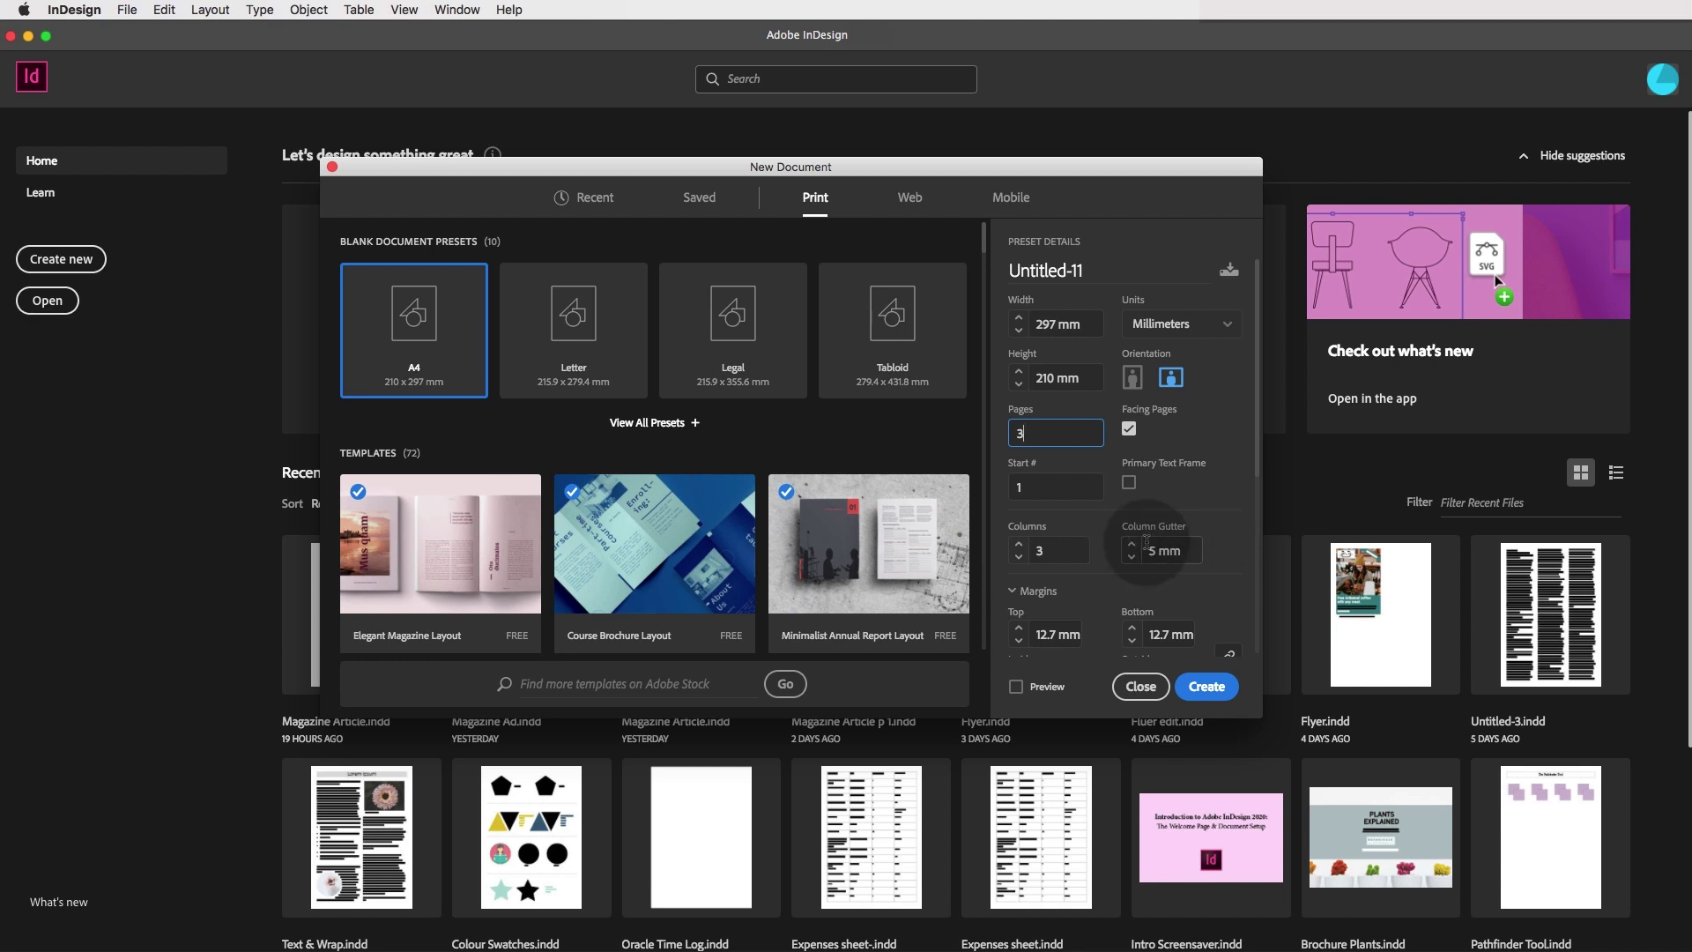
pyautogui.scroll(-2, 1147, 541)
pyautogui.scroll(-10, 1146, 541)
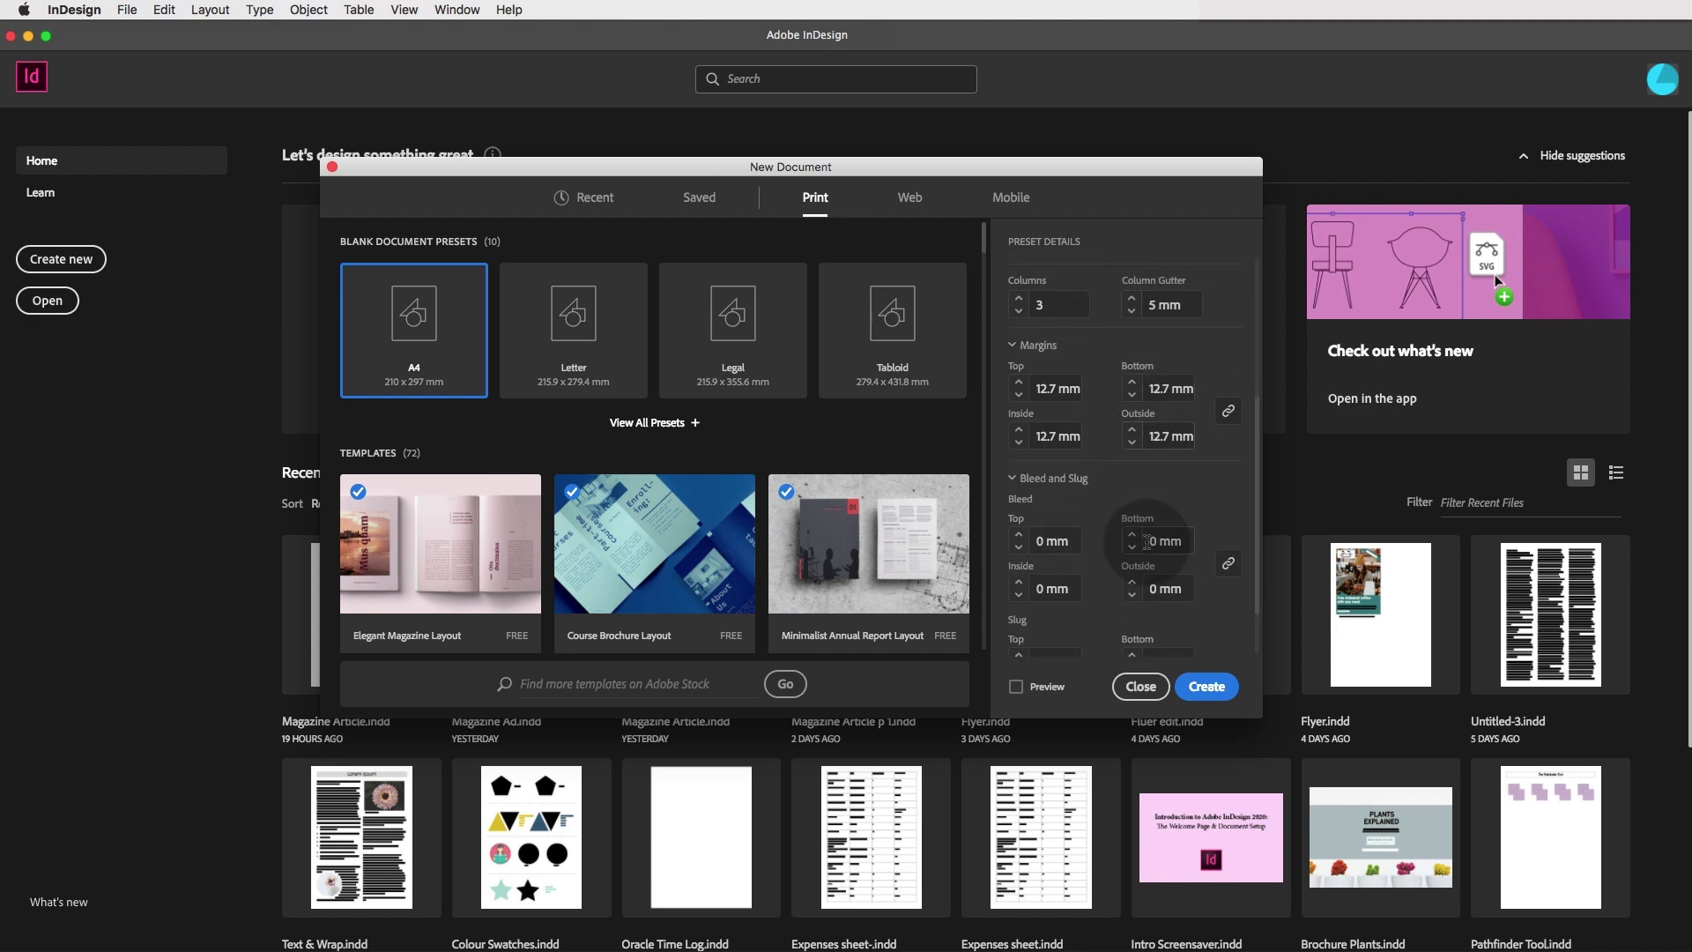
pyautogui.click(1020, 485)
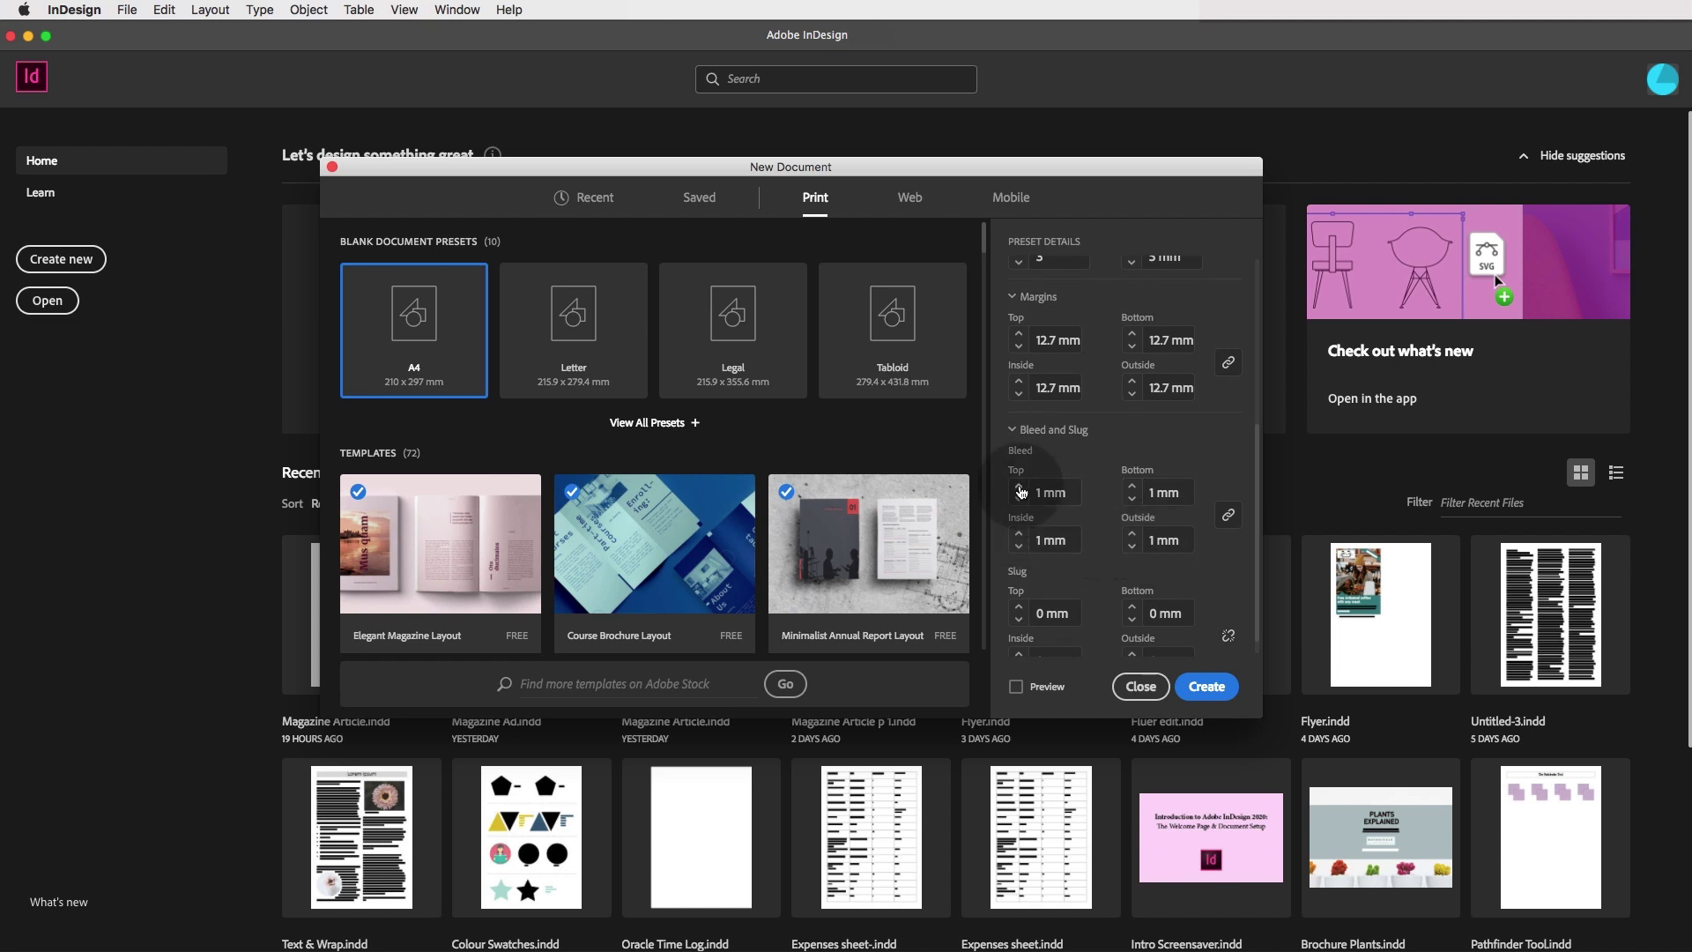
pyautogui.click(1020, 485)
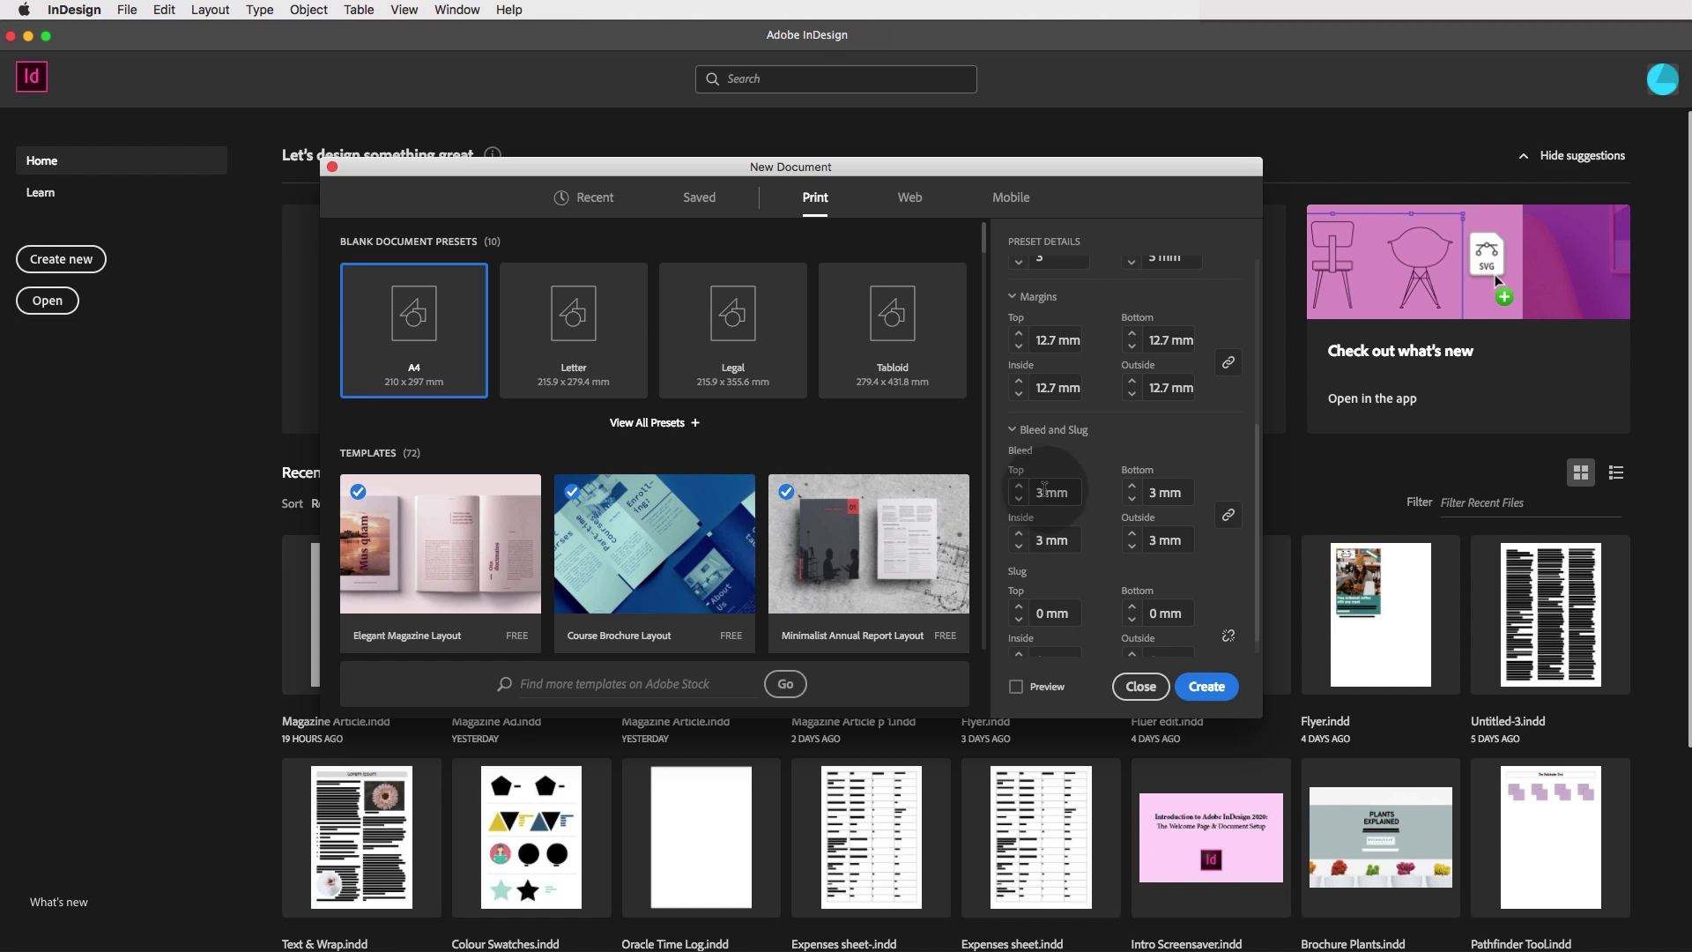
pyautogui.scroll(-1, 1072, 504)
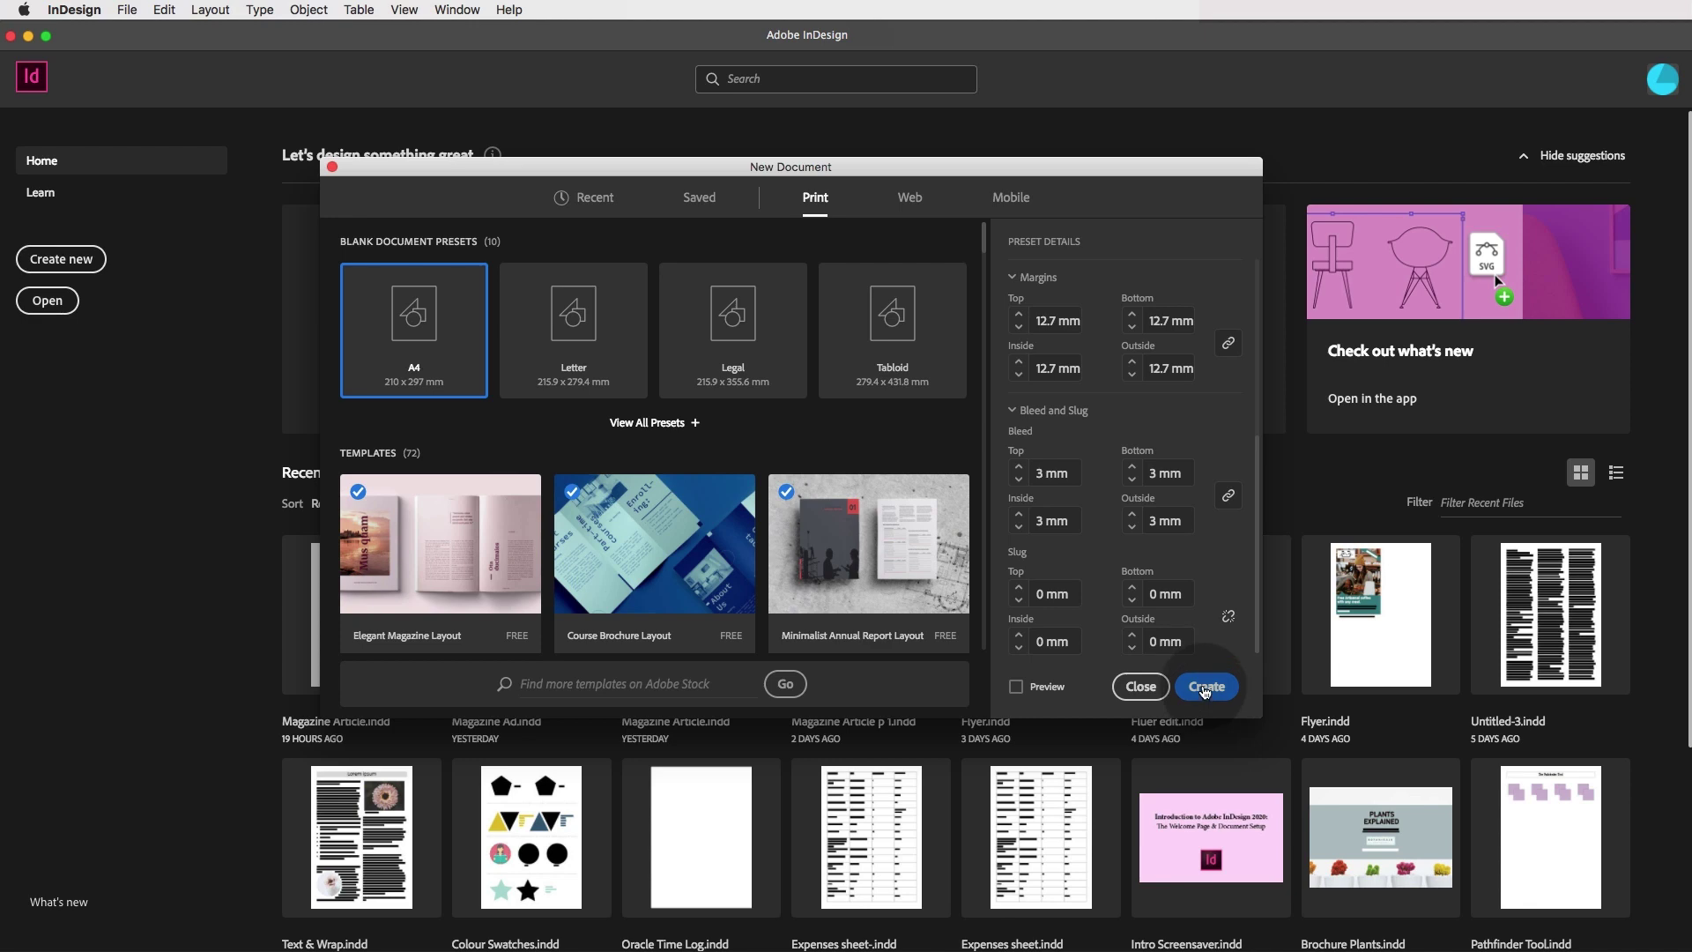
pyautogui.click(1204, 688)
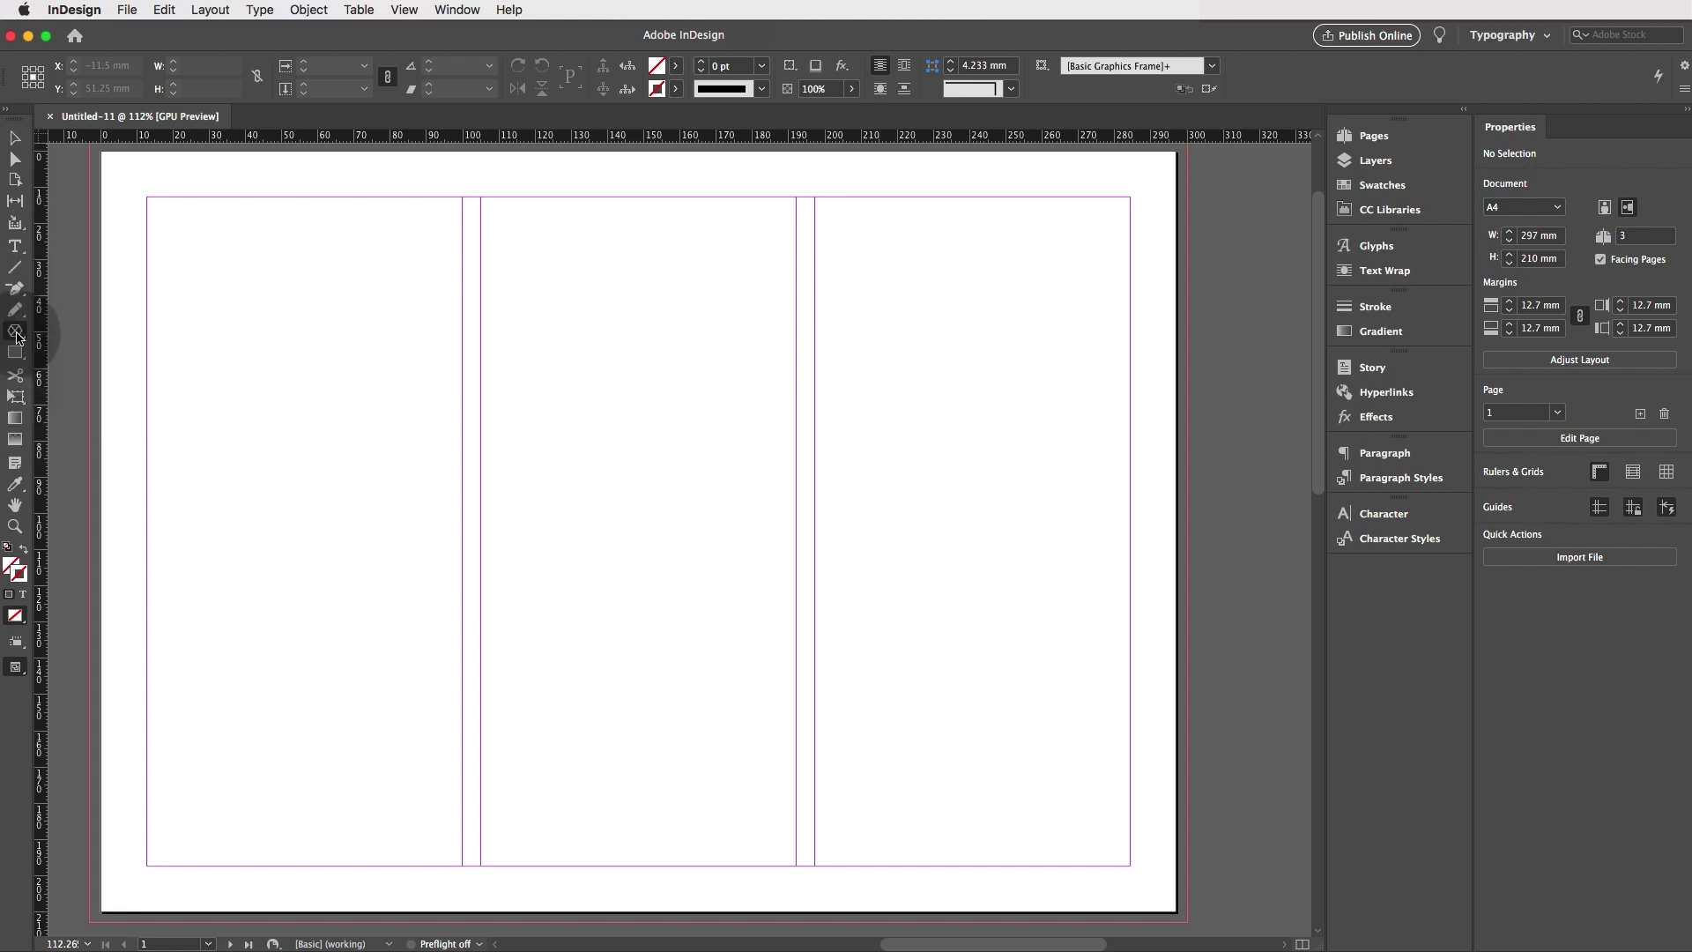
# With the Rectangle Frame Tool, drag from the top-left margin corner, adding grid rows and columns with arrow keys.
pyautogui.click(17, 335)
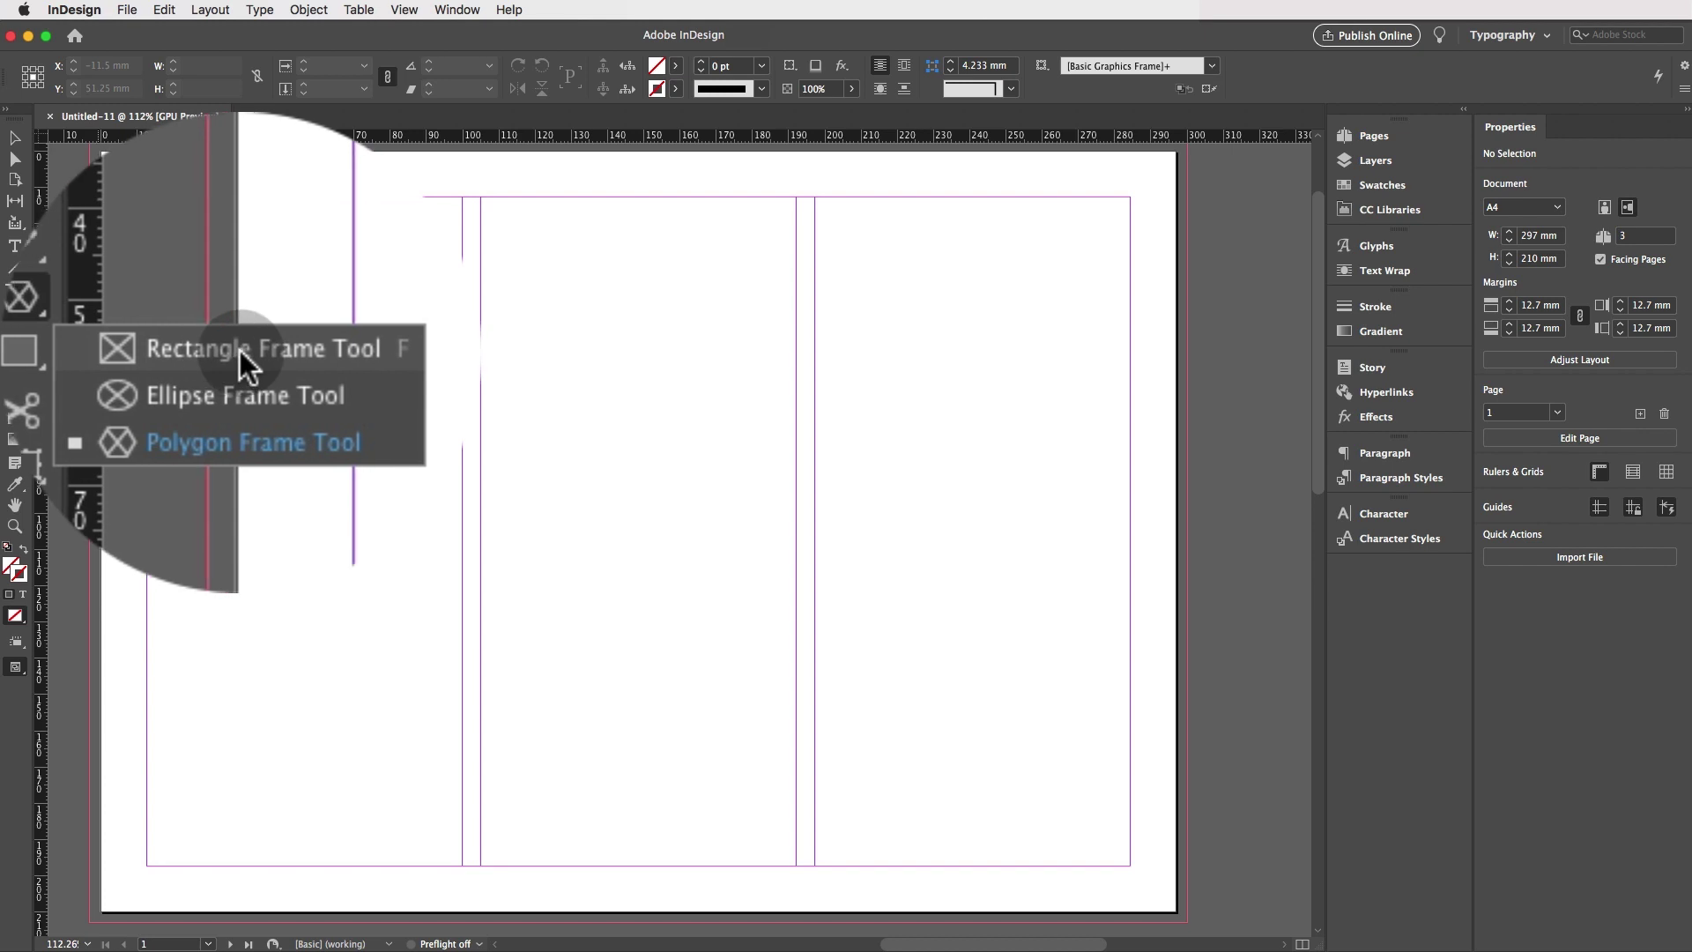
pyautogui.click(98, 350)
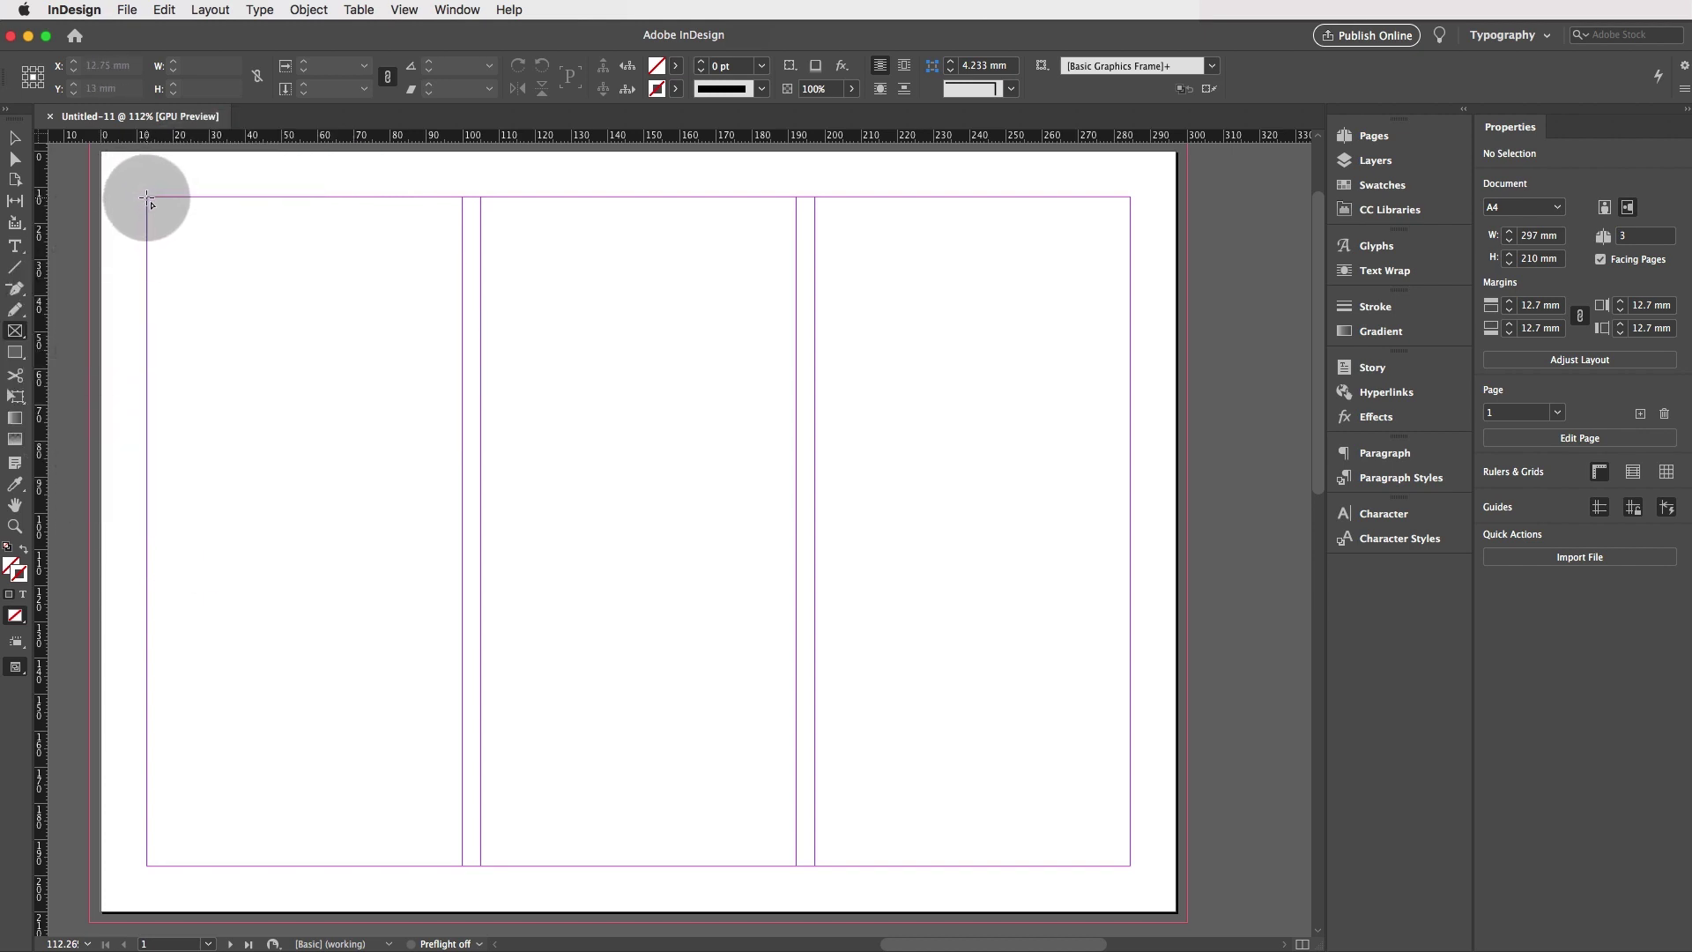
pyautogui.moveTo(151, 200); pyautogui.dragTo(1129, 868)
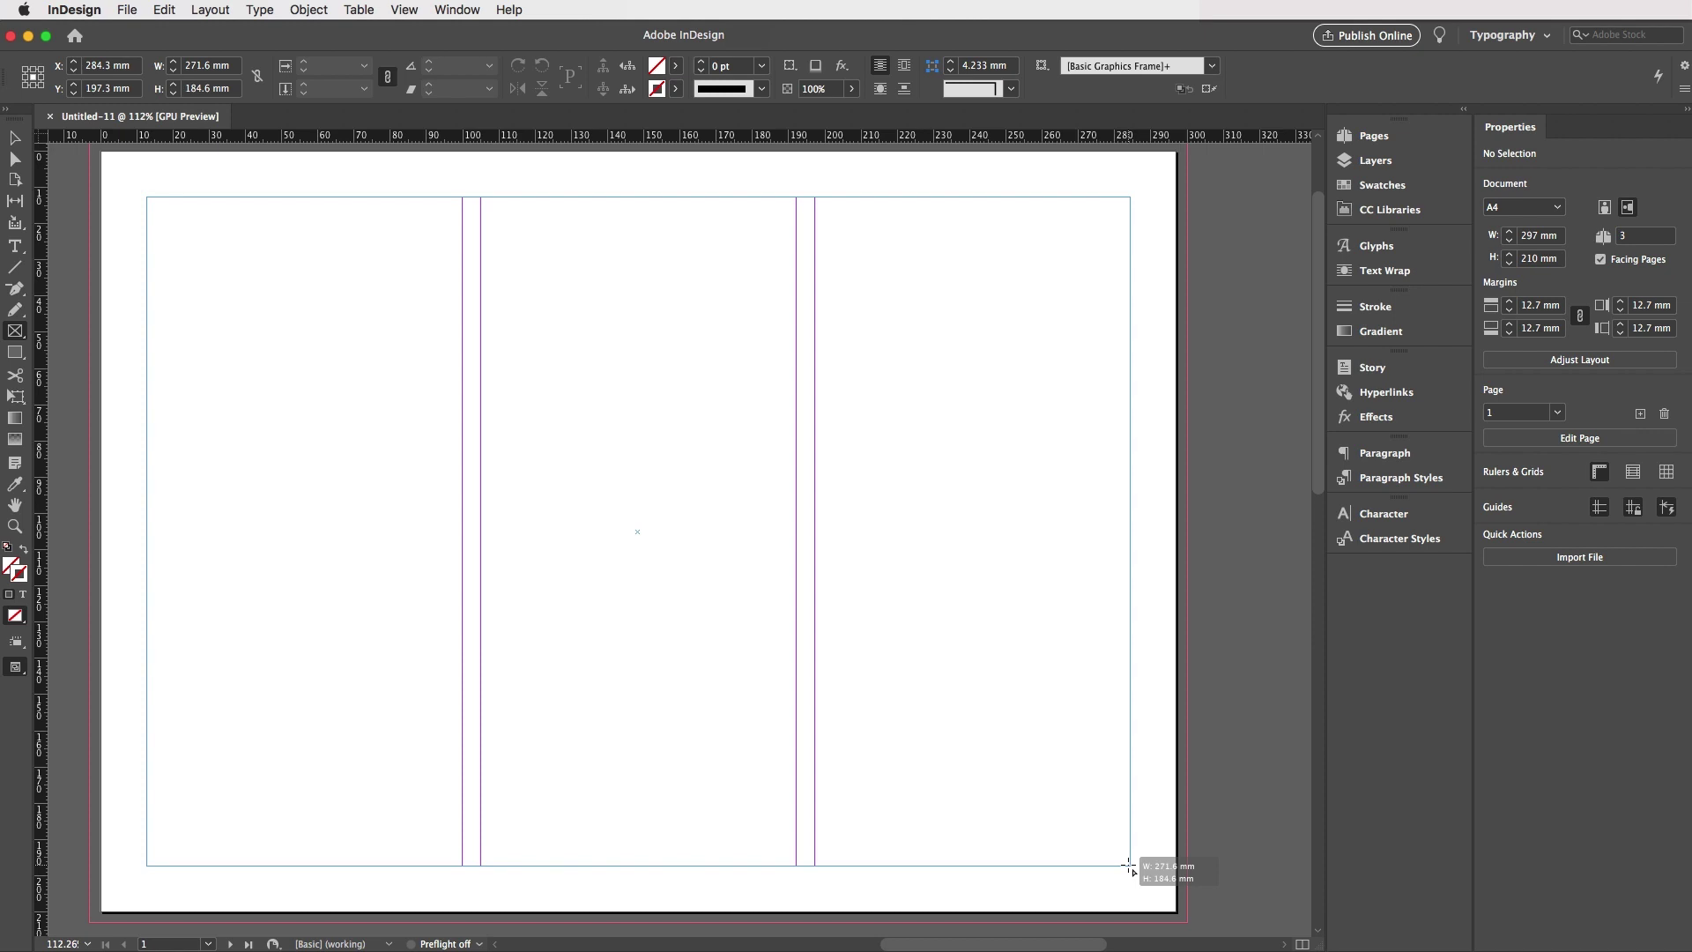
pyautogui.press('Right')
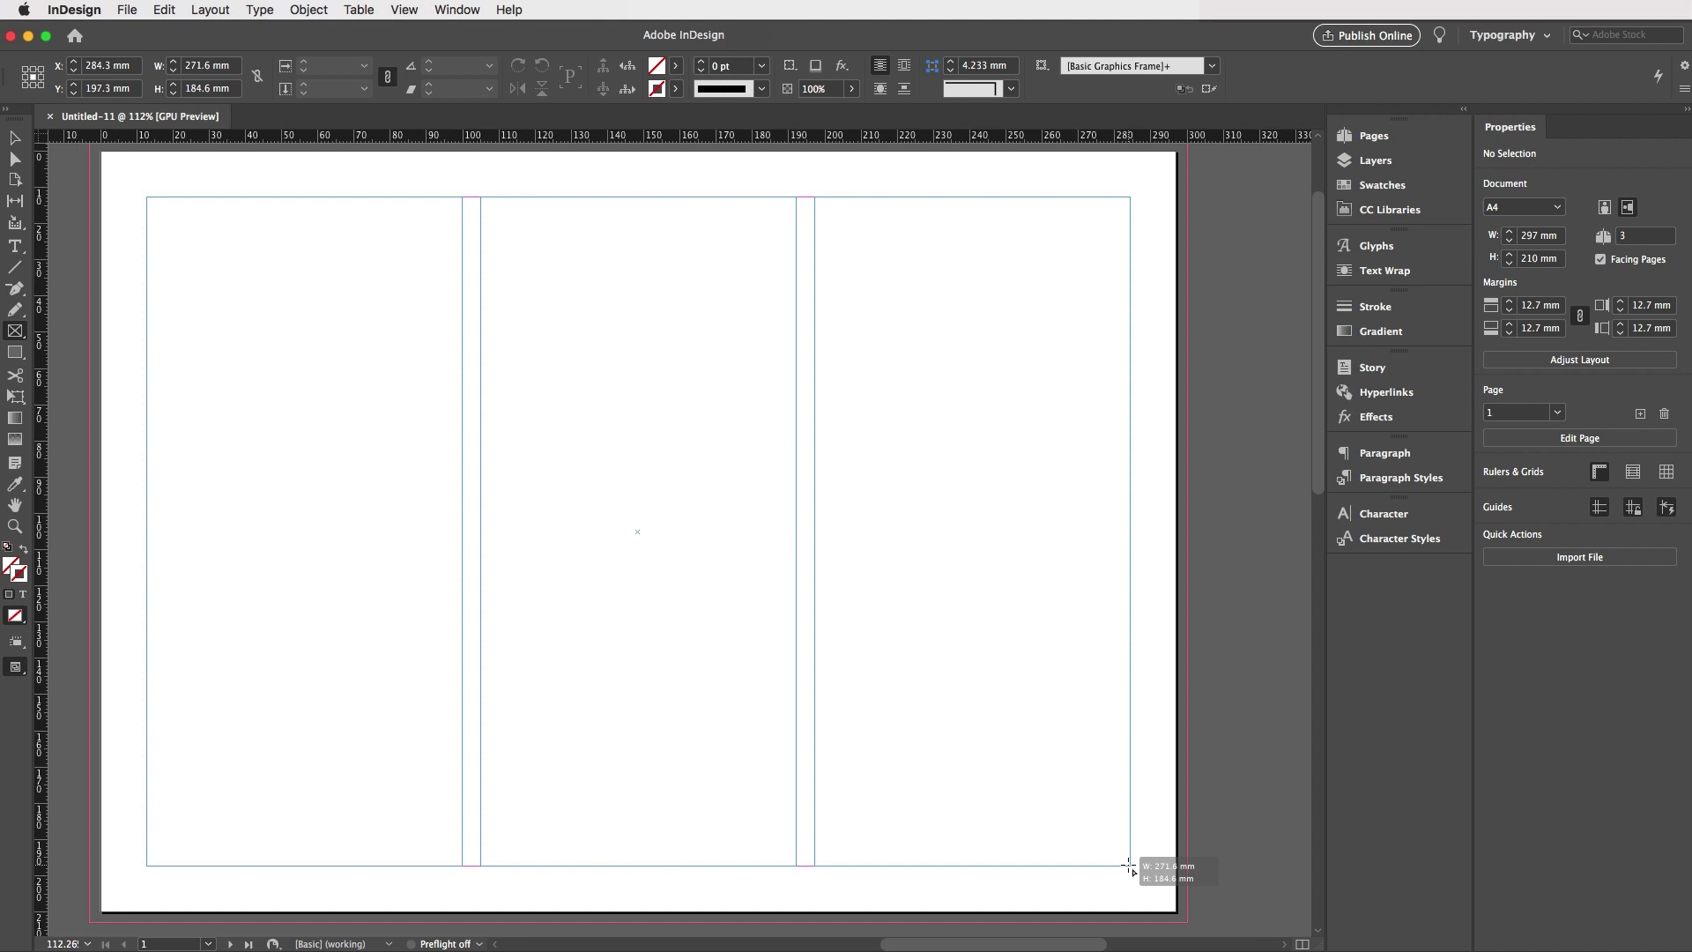
pyautogui.press('Up')
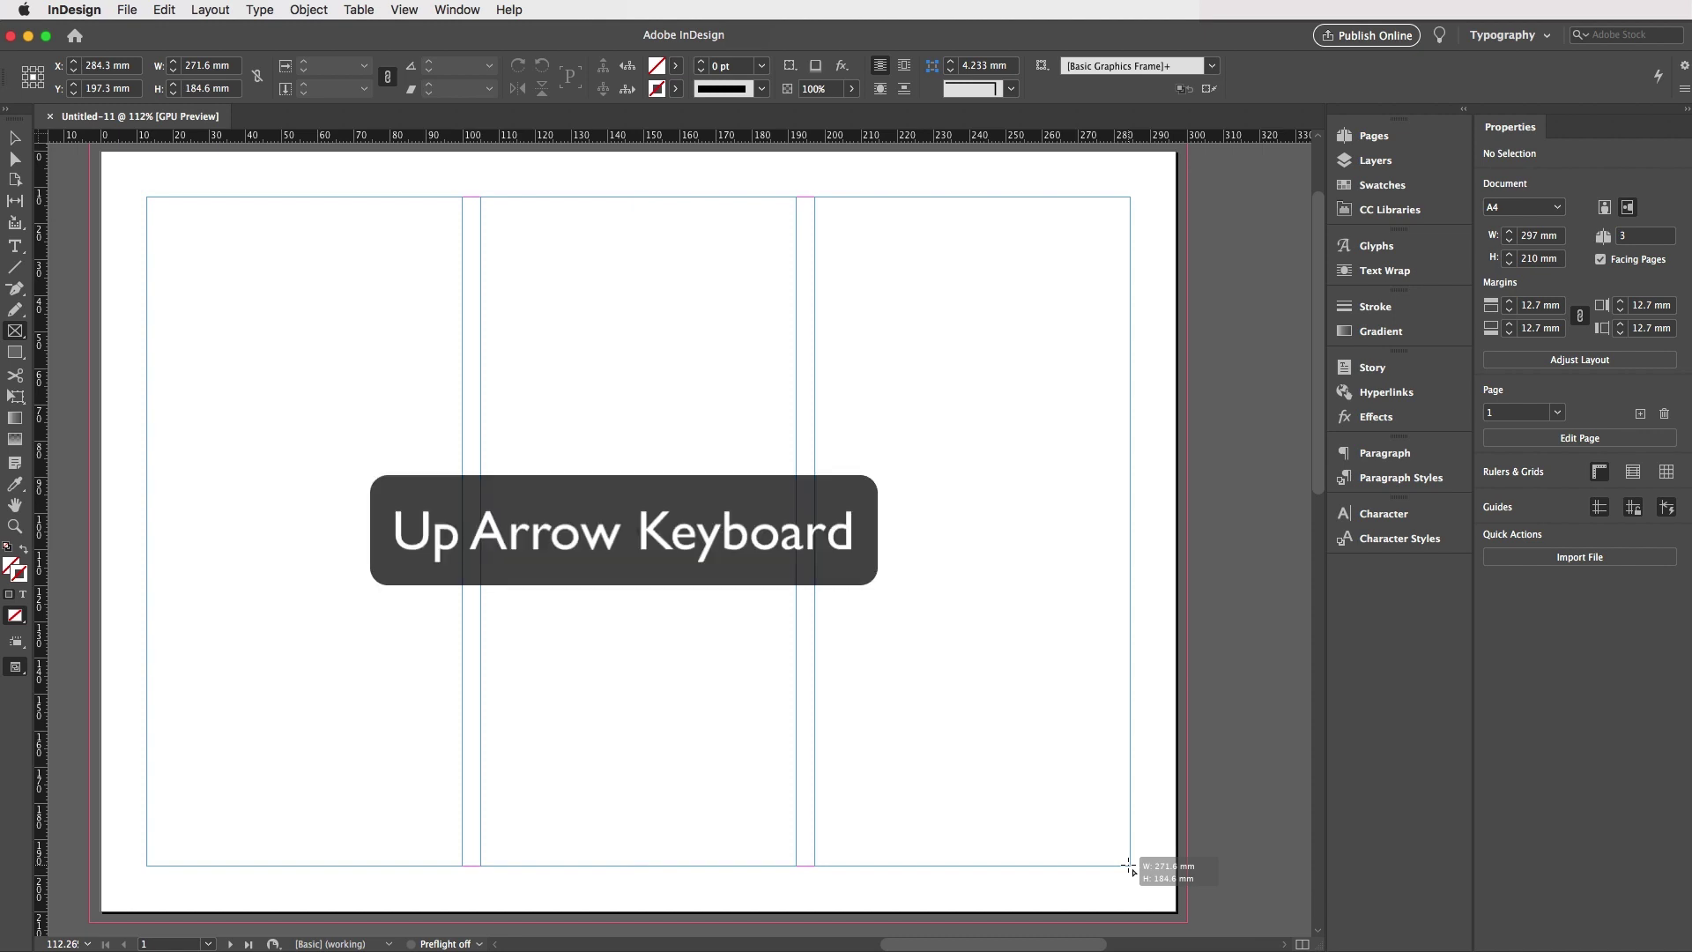
pyautogui.press('Up')
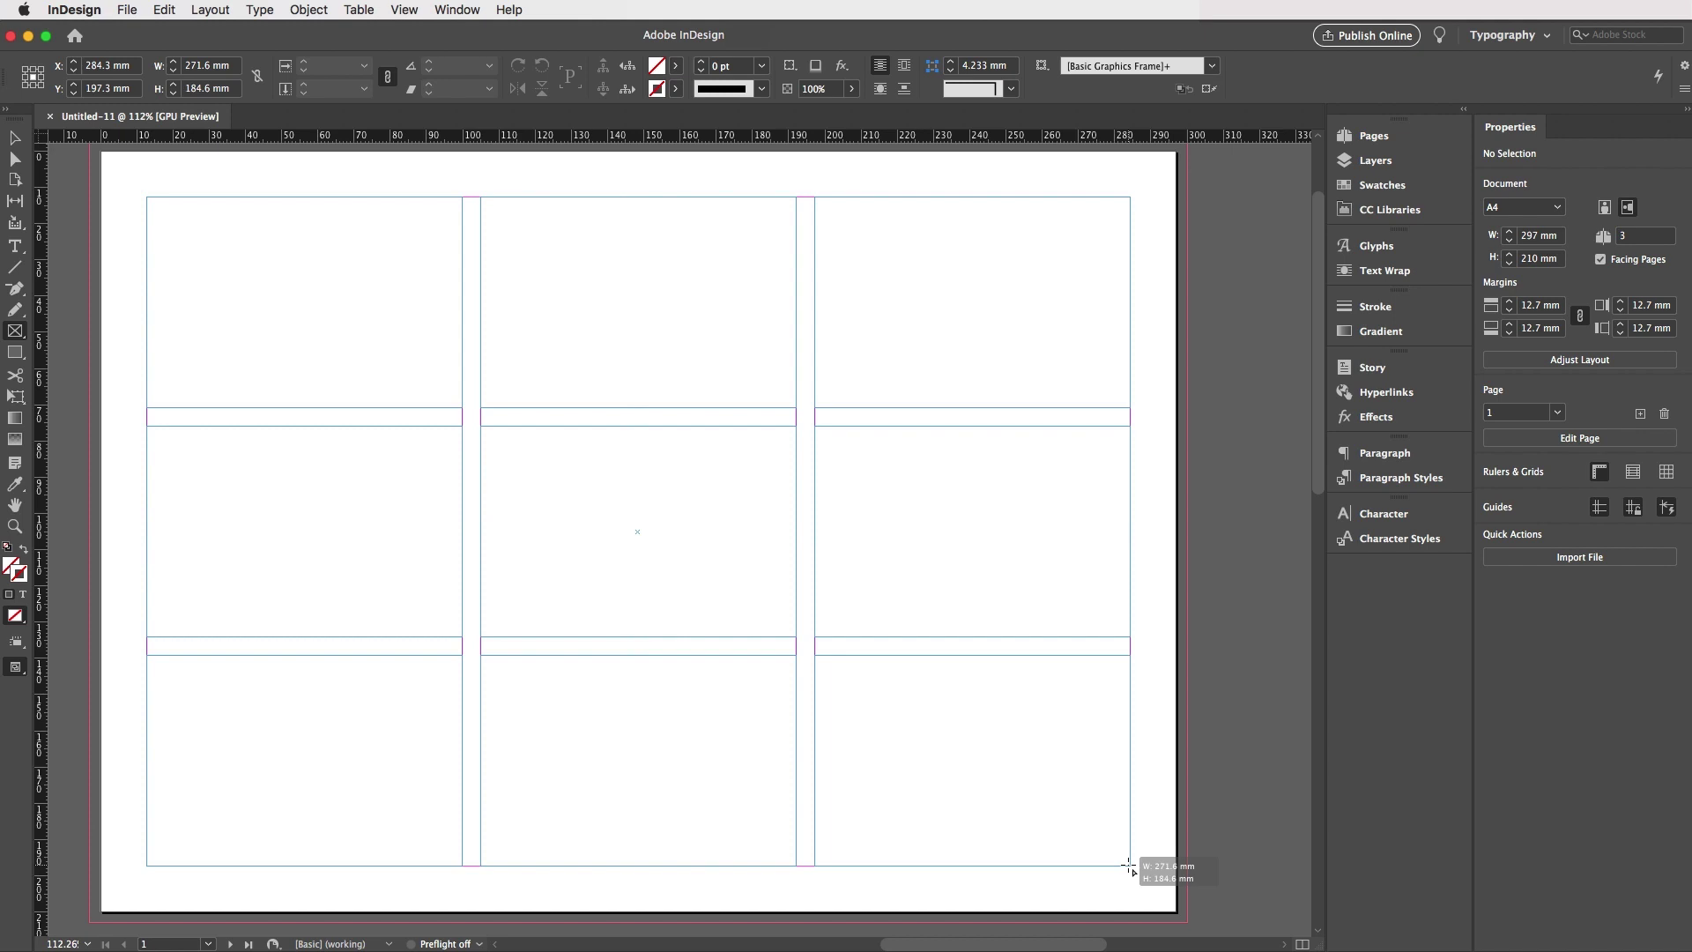
pyautogui.press('Up')
pyautogui.press('Up')
pyautogui.press('Up')
pyautogui.press('Up')
pyautogui.press('Up')
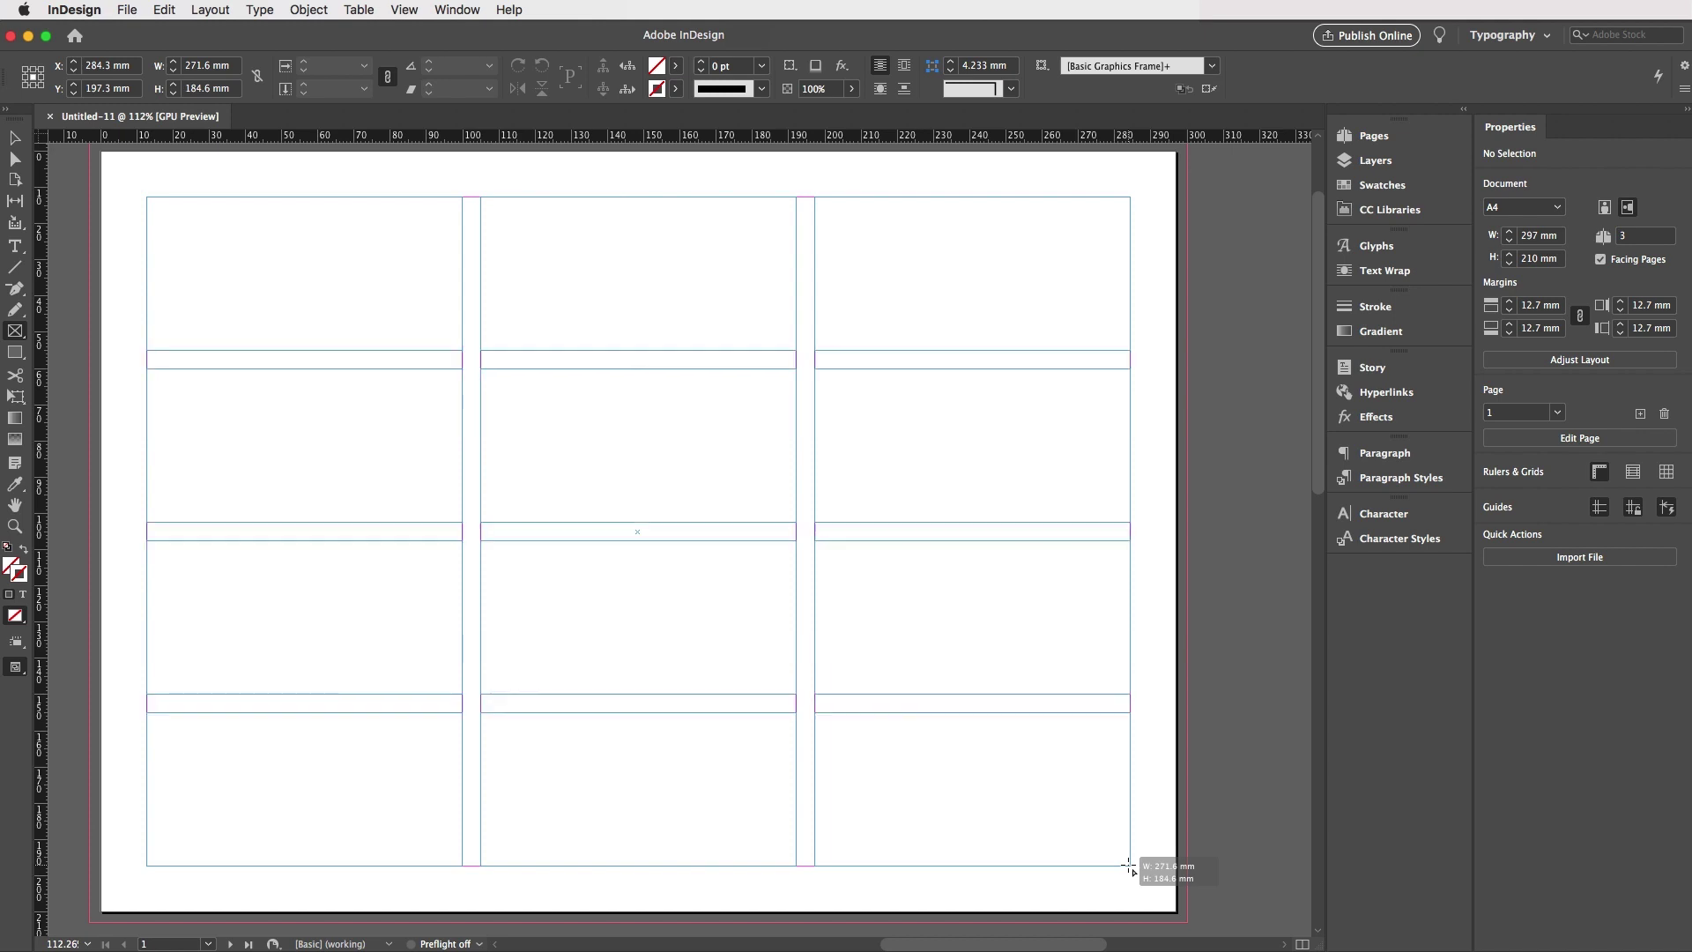
pyautogui.press('Down')
pyautogui.press('Down')
pyautogui.press('Down')
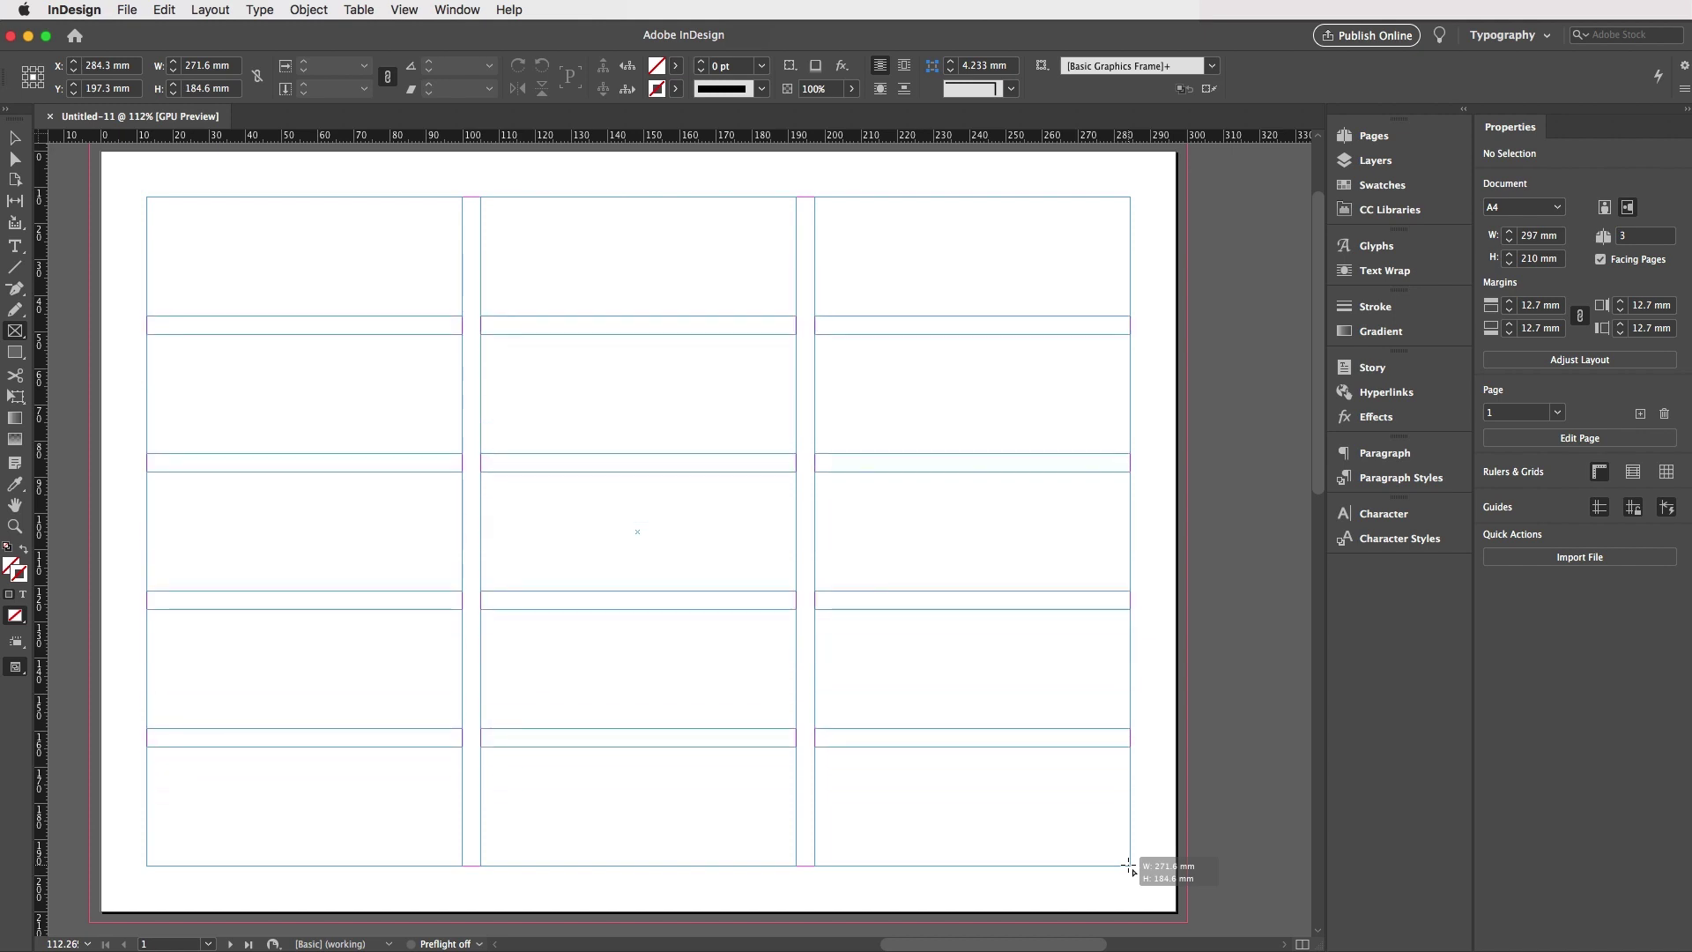
# Settle the grid at 3 columns by 3 rows and finish at the bottom-right margin corner.
pyautogui.press('Right')
pyautogui.press('Right')
pyautogui.press('Right')
pyautogui.press('Left')
pyautogui.press('Left')
pyautogui.press('Left')
pyautogui.press('Down')
pyautogui.press('Down')
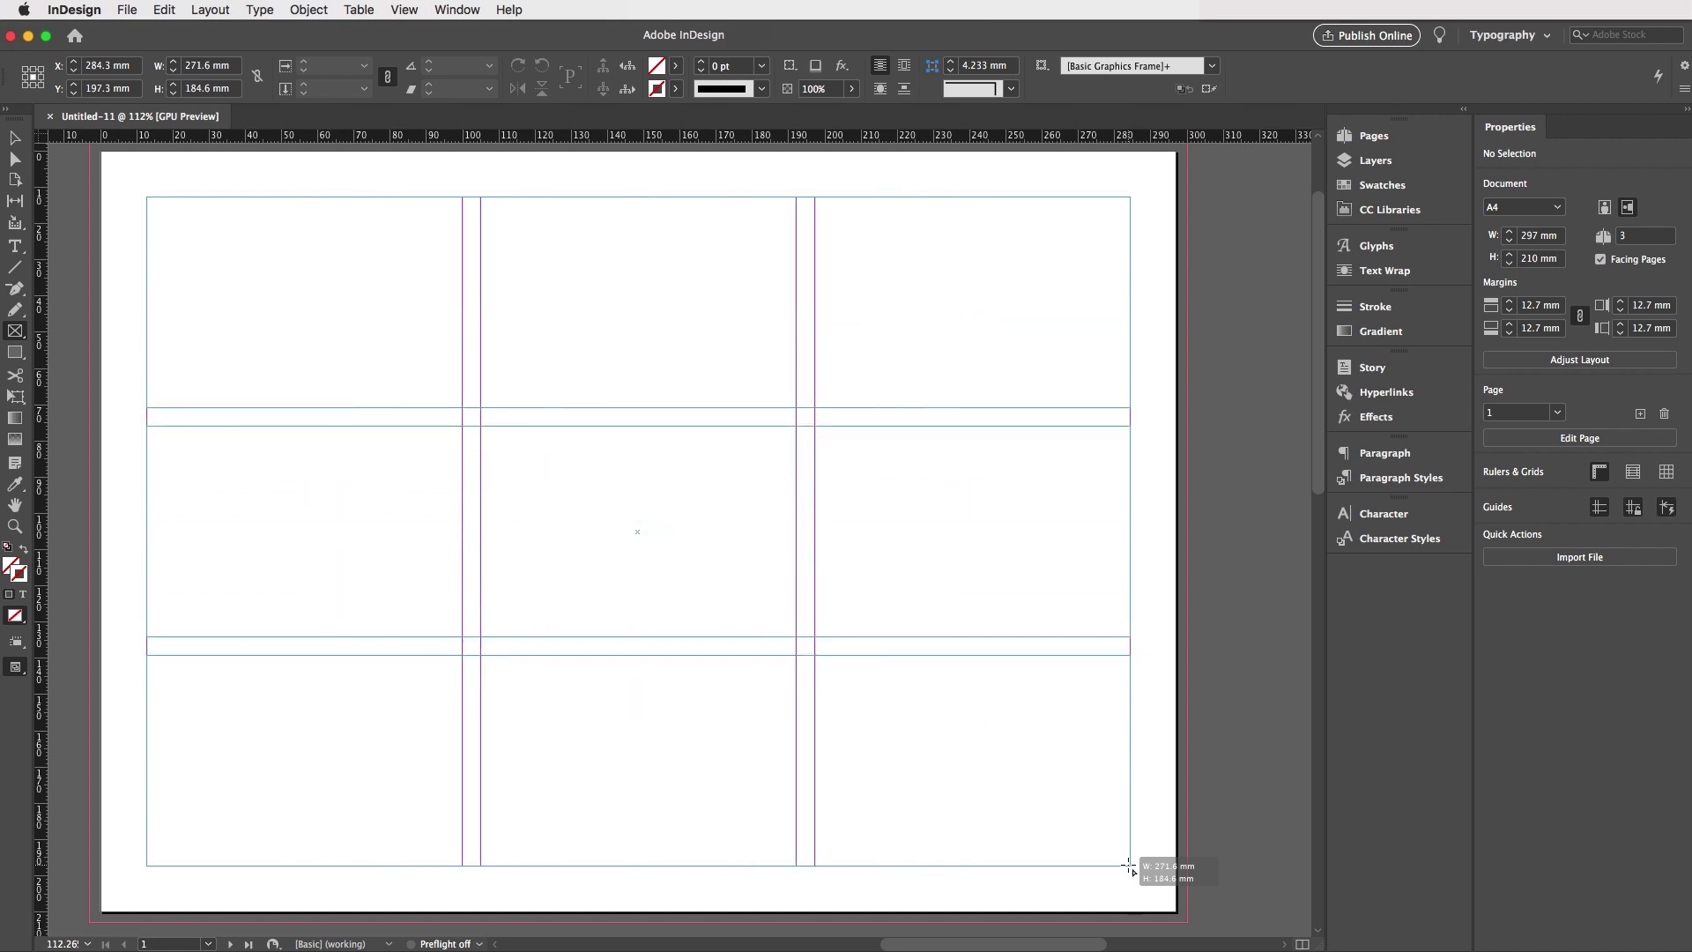
pyautogui.press('Up')
pyautogui.press('Down')
pyautogui.press('Right')
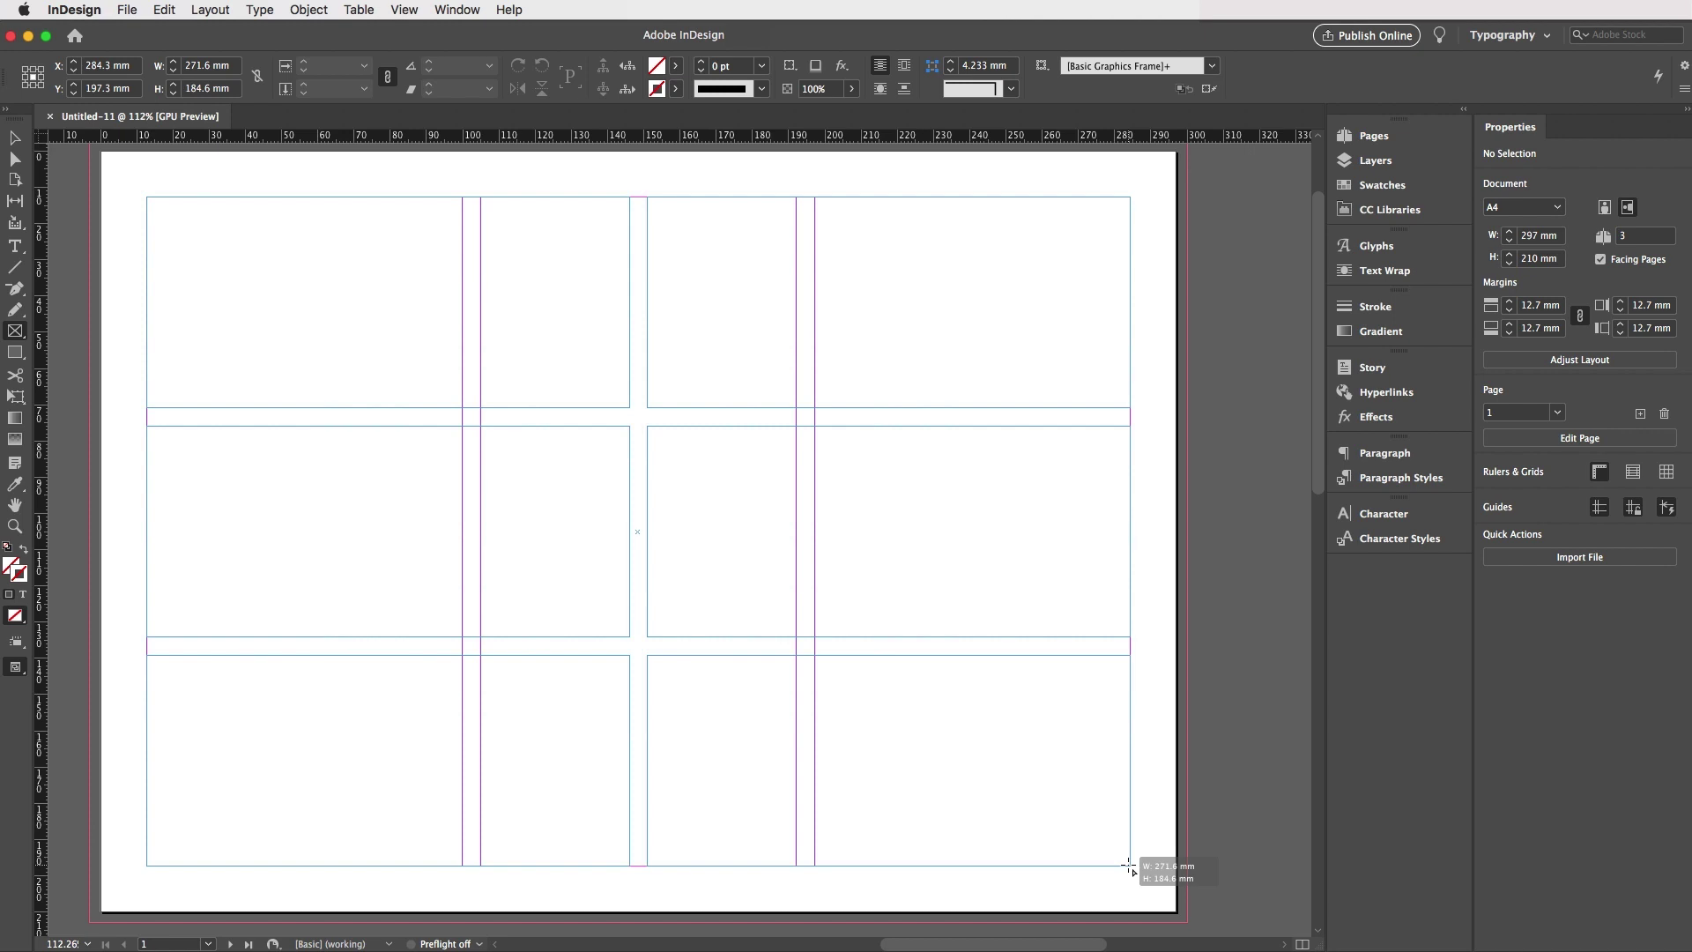
pyautogui.press('Left')
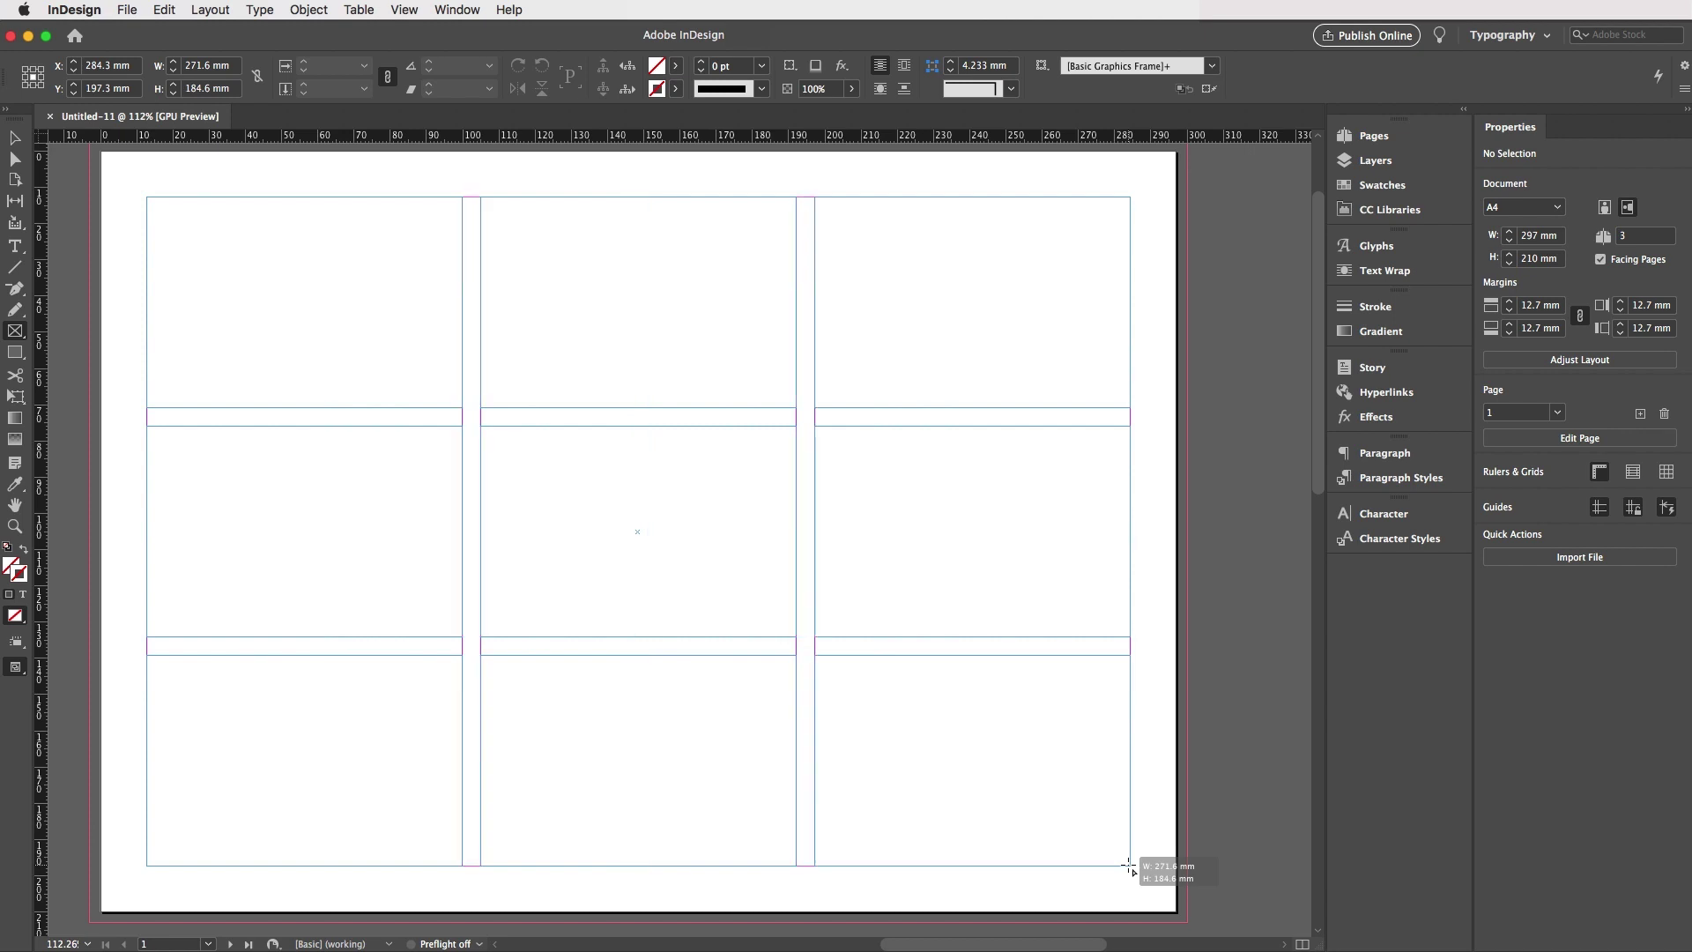
pyautogui.moveTo(1132, 867); pyautogui.dragTo(1131, 867)
pyautogui.click(876, 441)
pyautogui.click(291, 303)
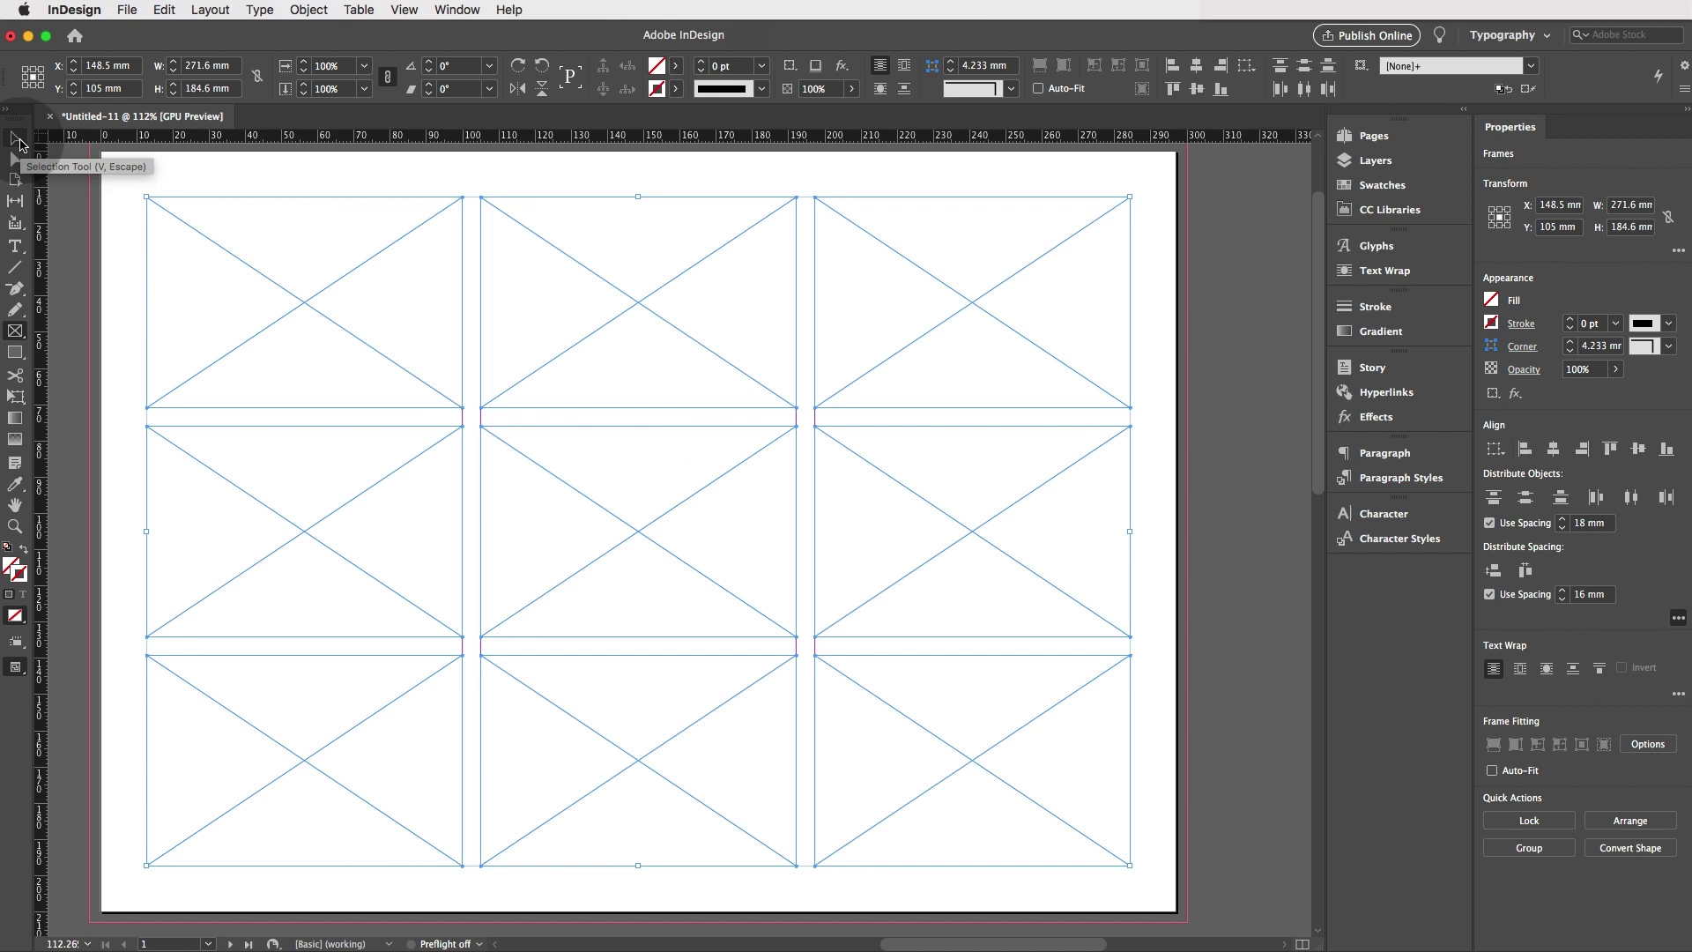
# Load five photos from the Images folder into the place cursor using File > Place.
pyautogui.click(18, 144)
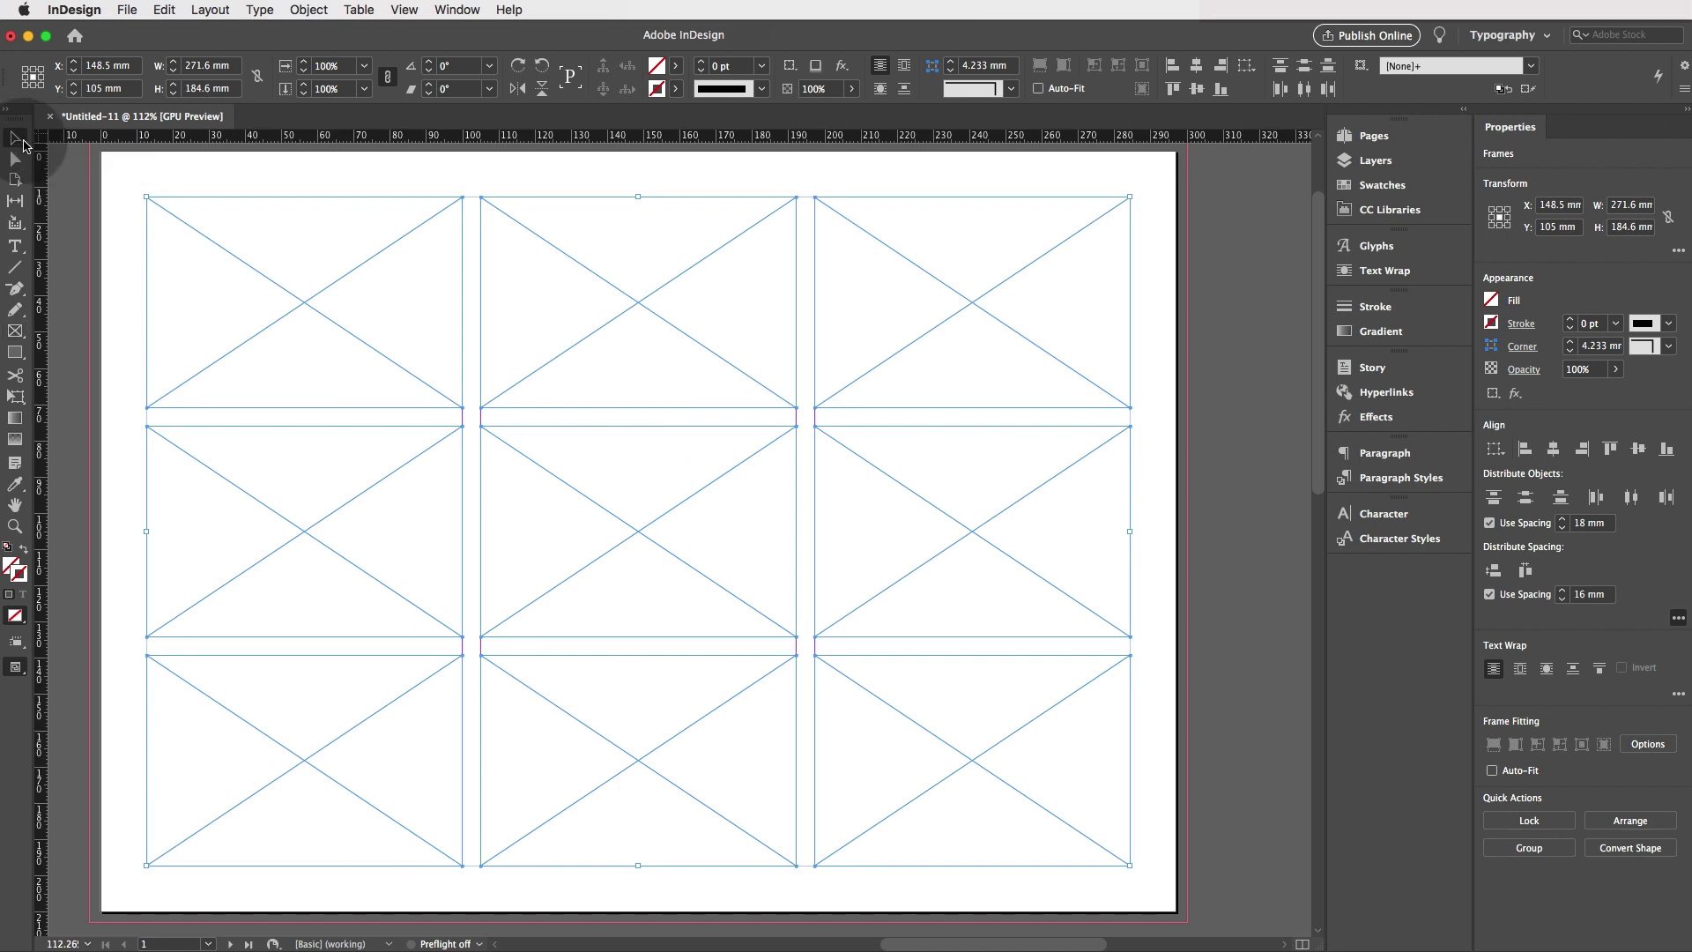
pyautogui.click(129, 11)
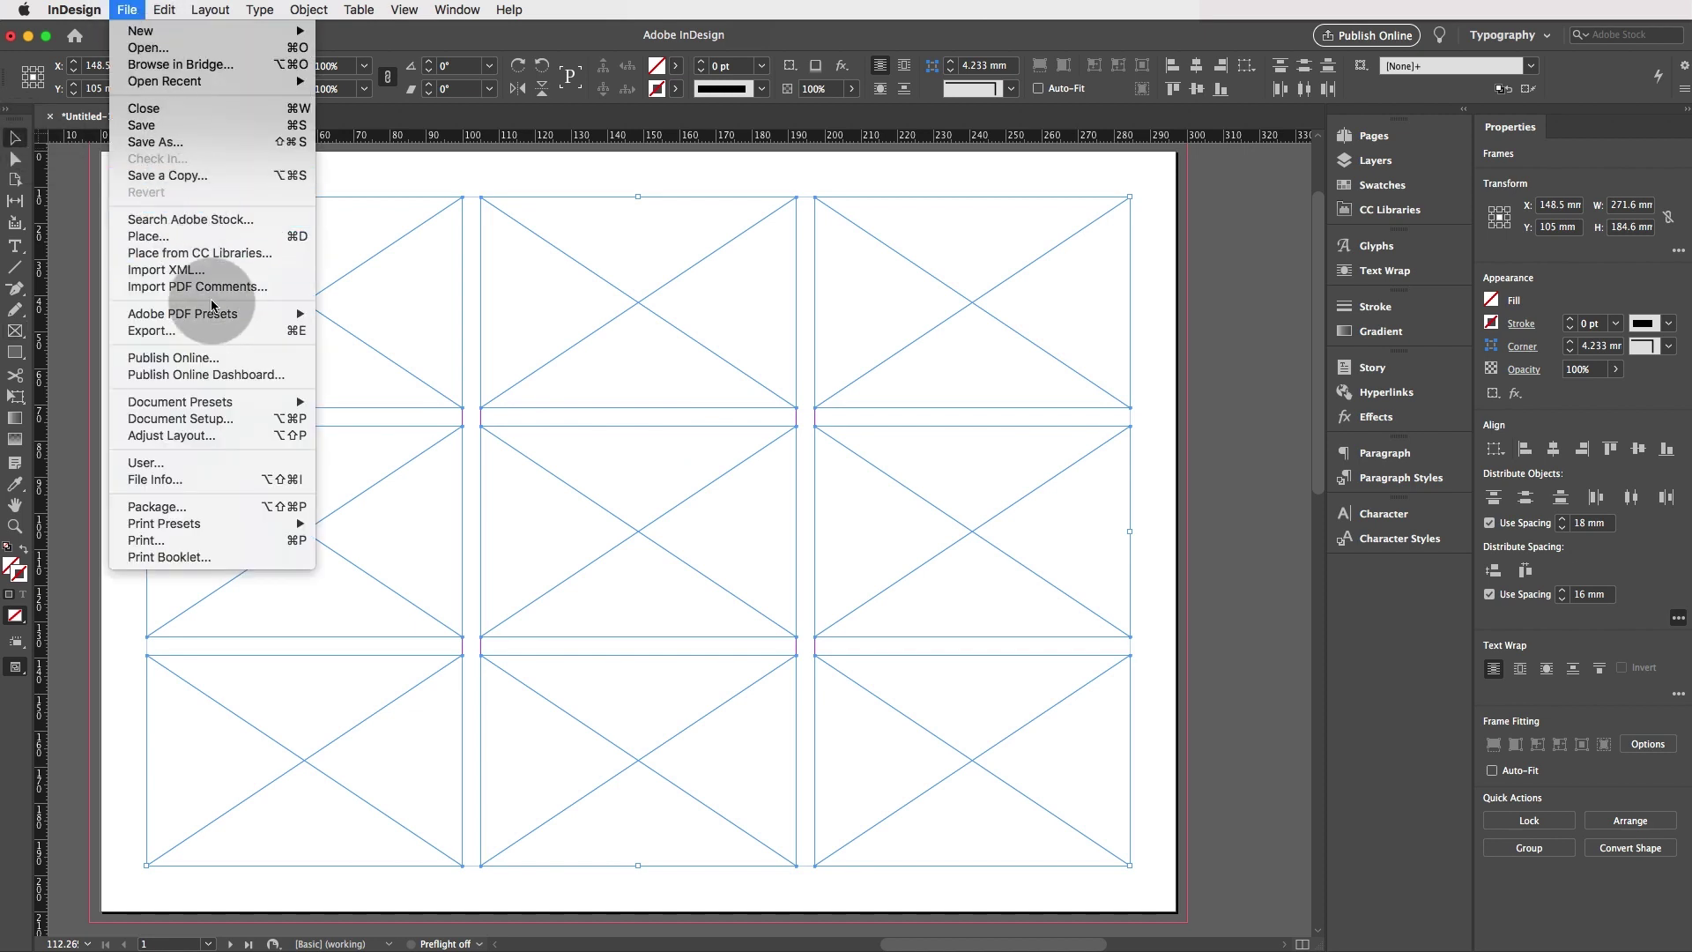
pyautogui.click(180, 238)
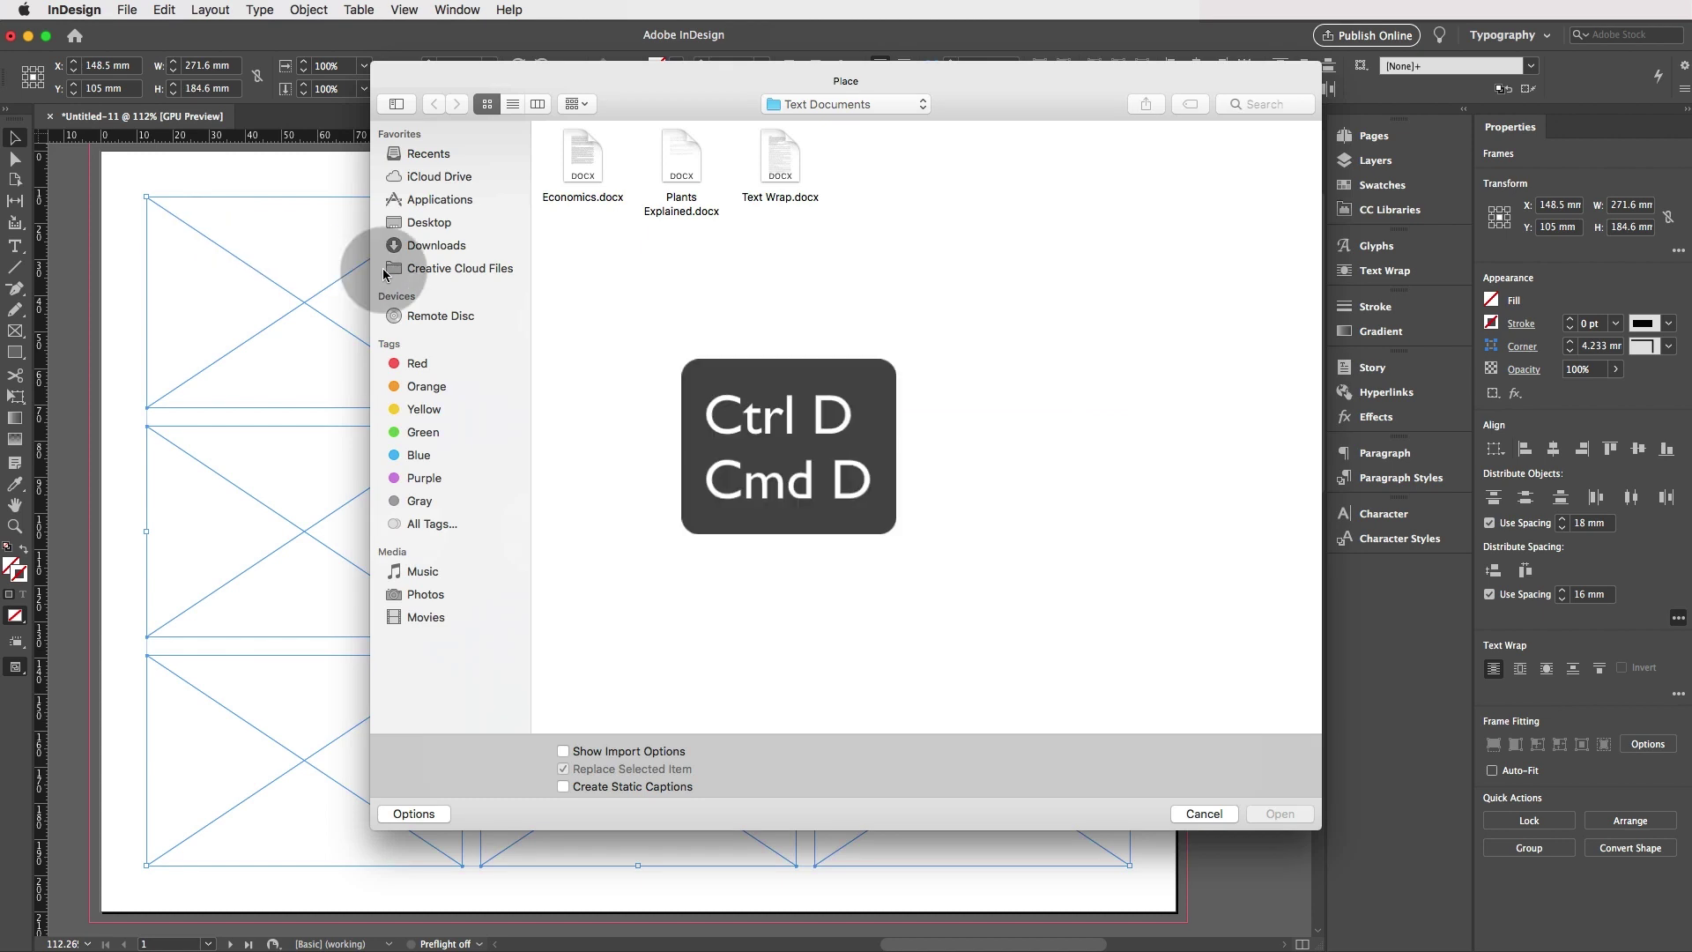
pyautogui.click(824, 104)
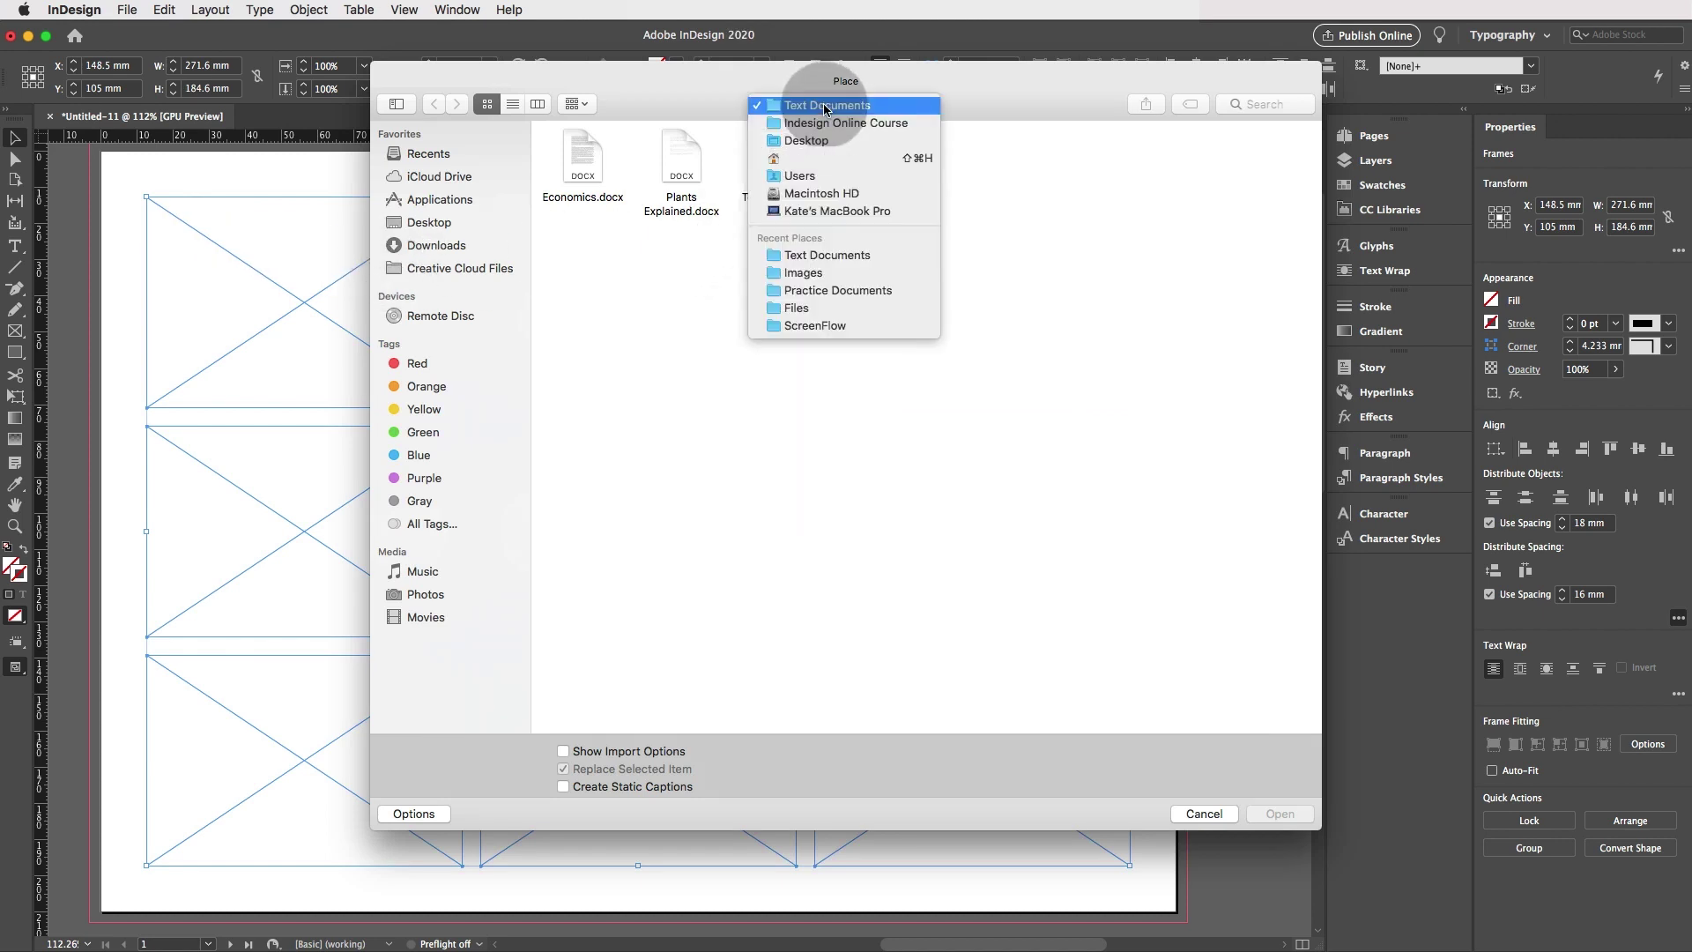
pyautogui.click(797, 272)
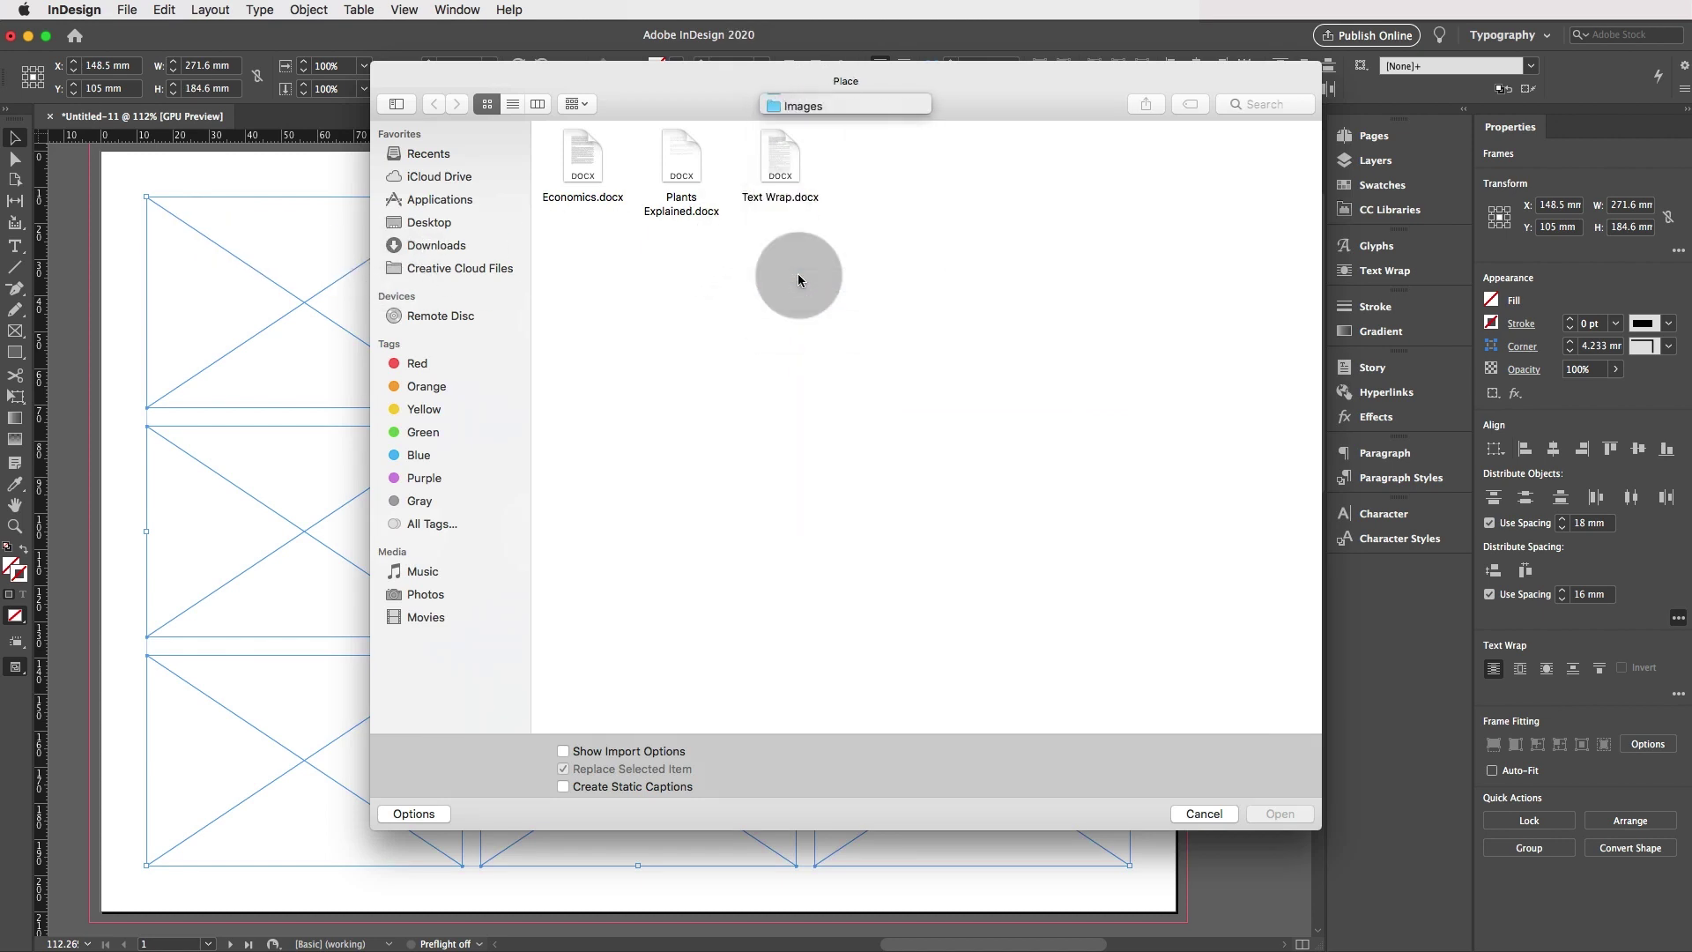
pyautogui.moveTo(1046, 510); pyautogui.dragTo(850, 416)
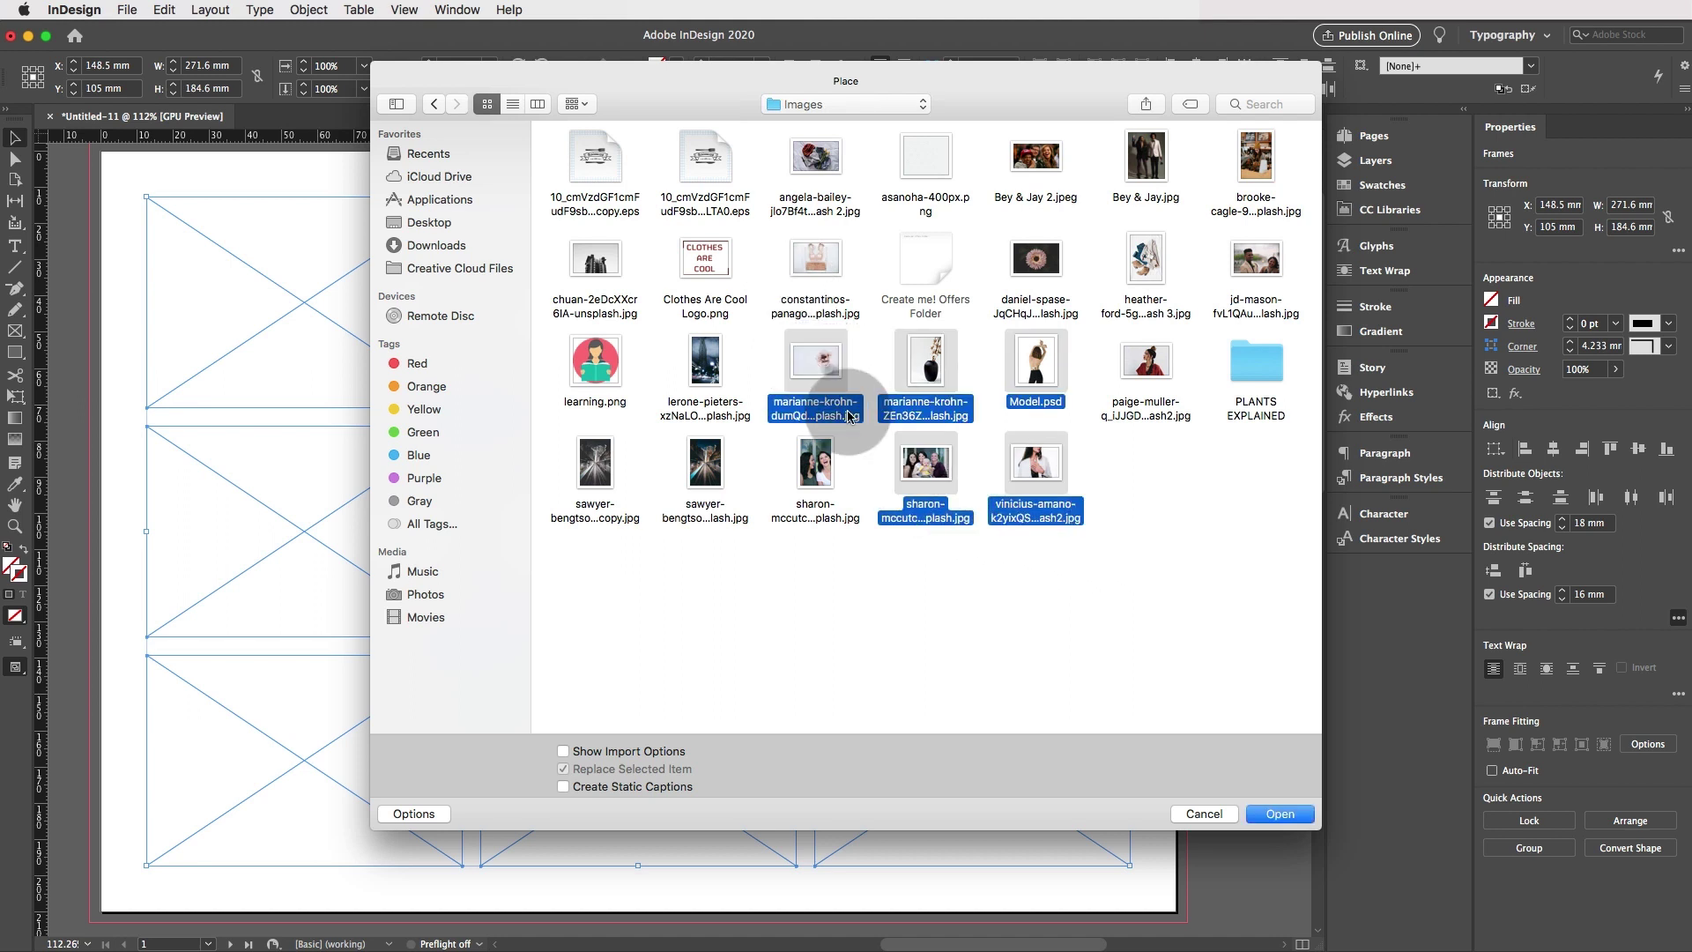
pyautogui.click(1283, 820)
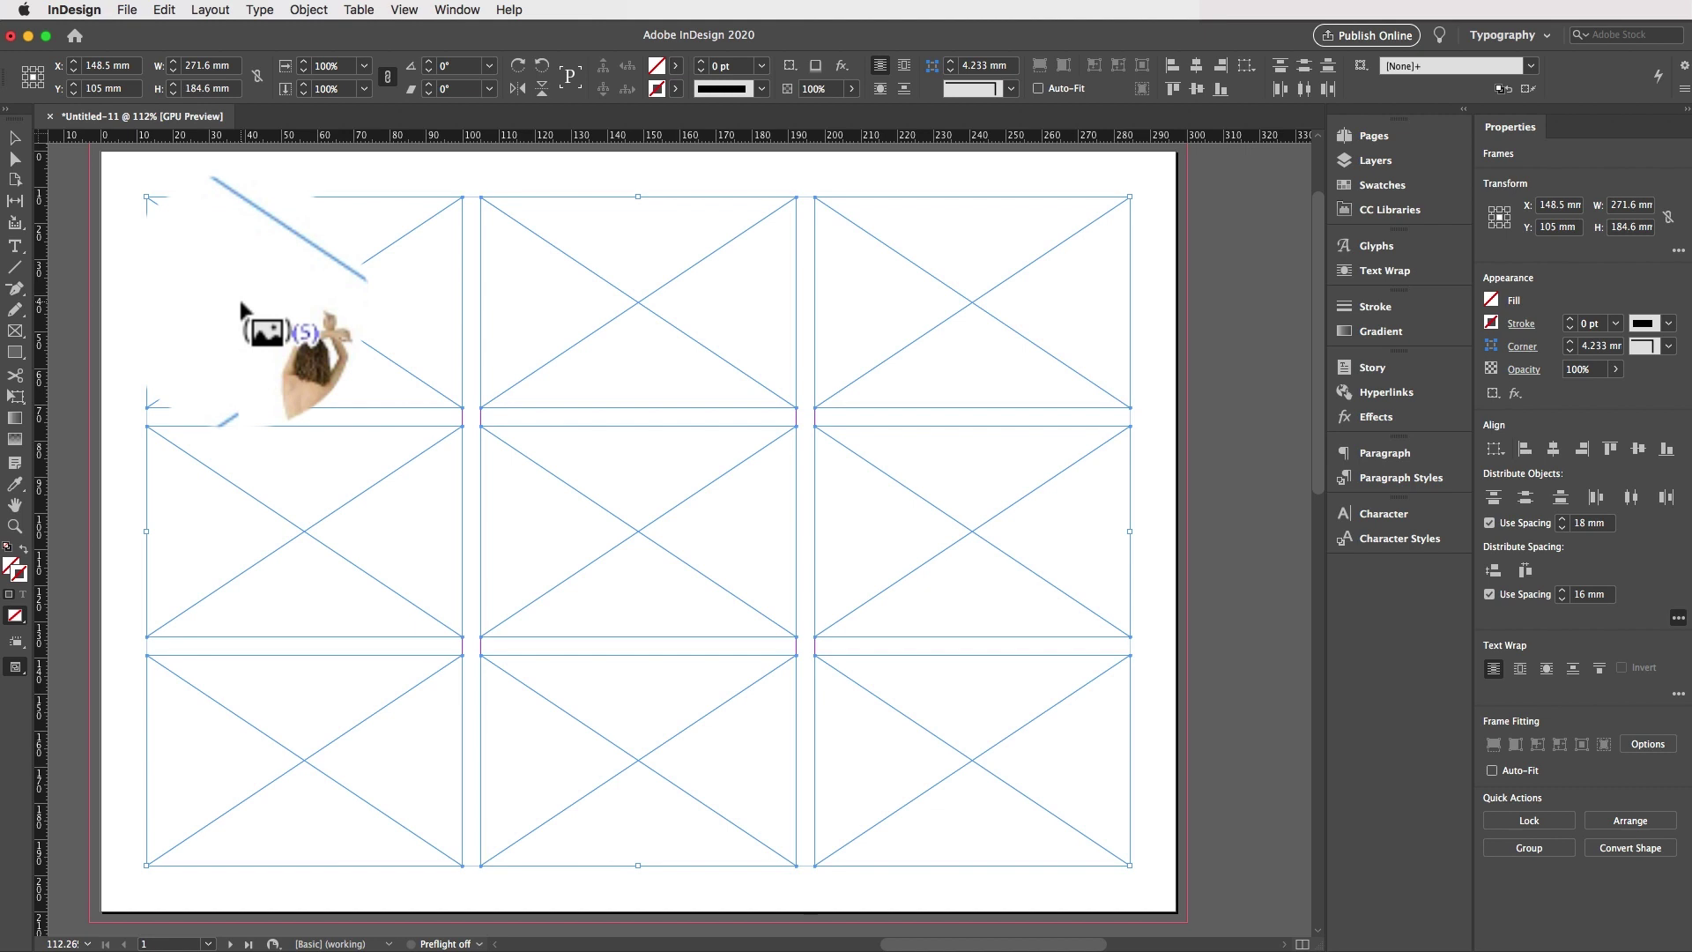
# Place photos into the top-left, top-right, centre and bottom-left frames.
pyautogui.click(215, 250)
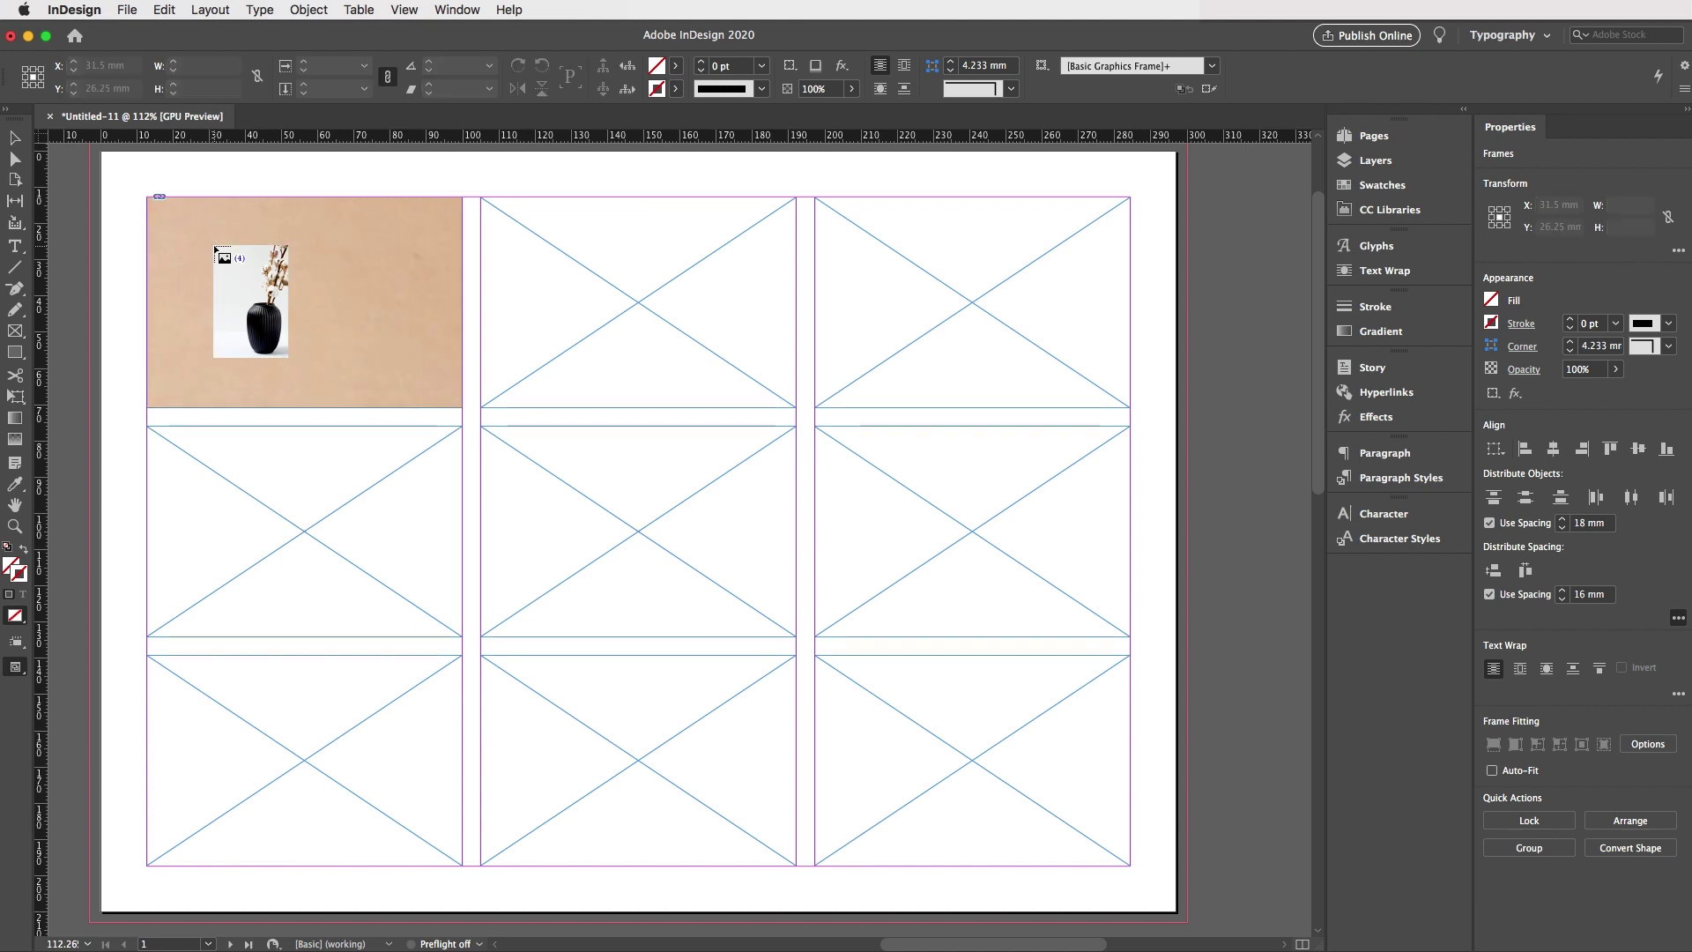
pyautogui.click(898, 251)
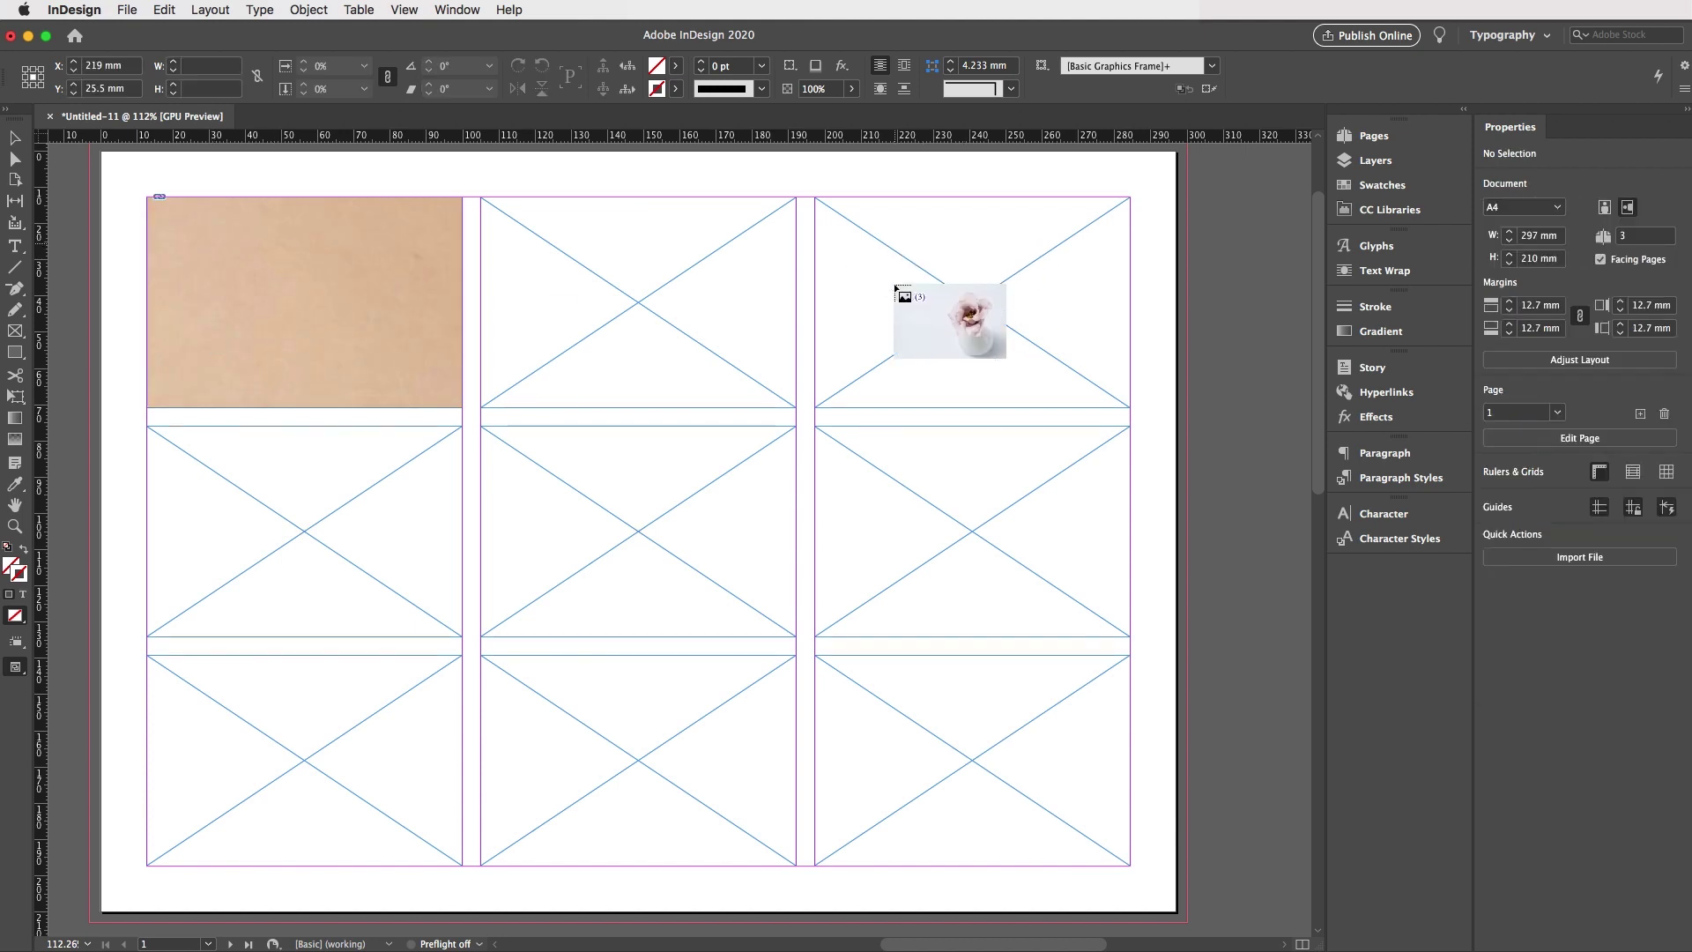
pyautogui.click(537, 471)
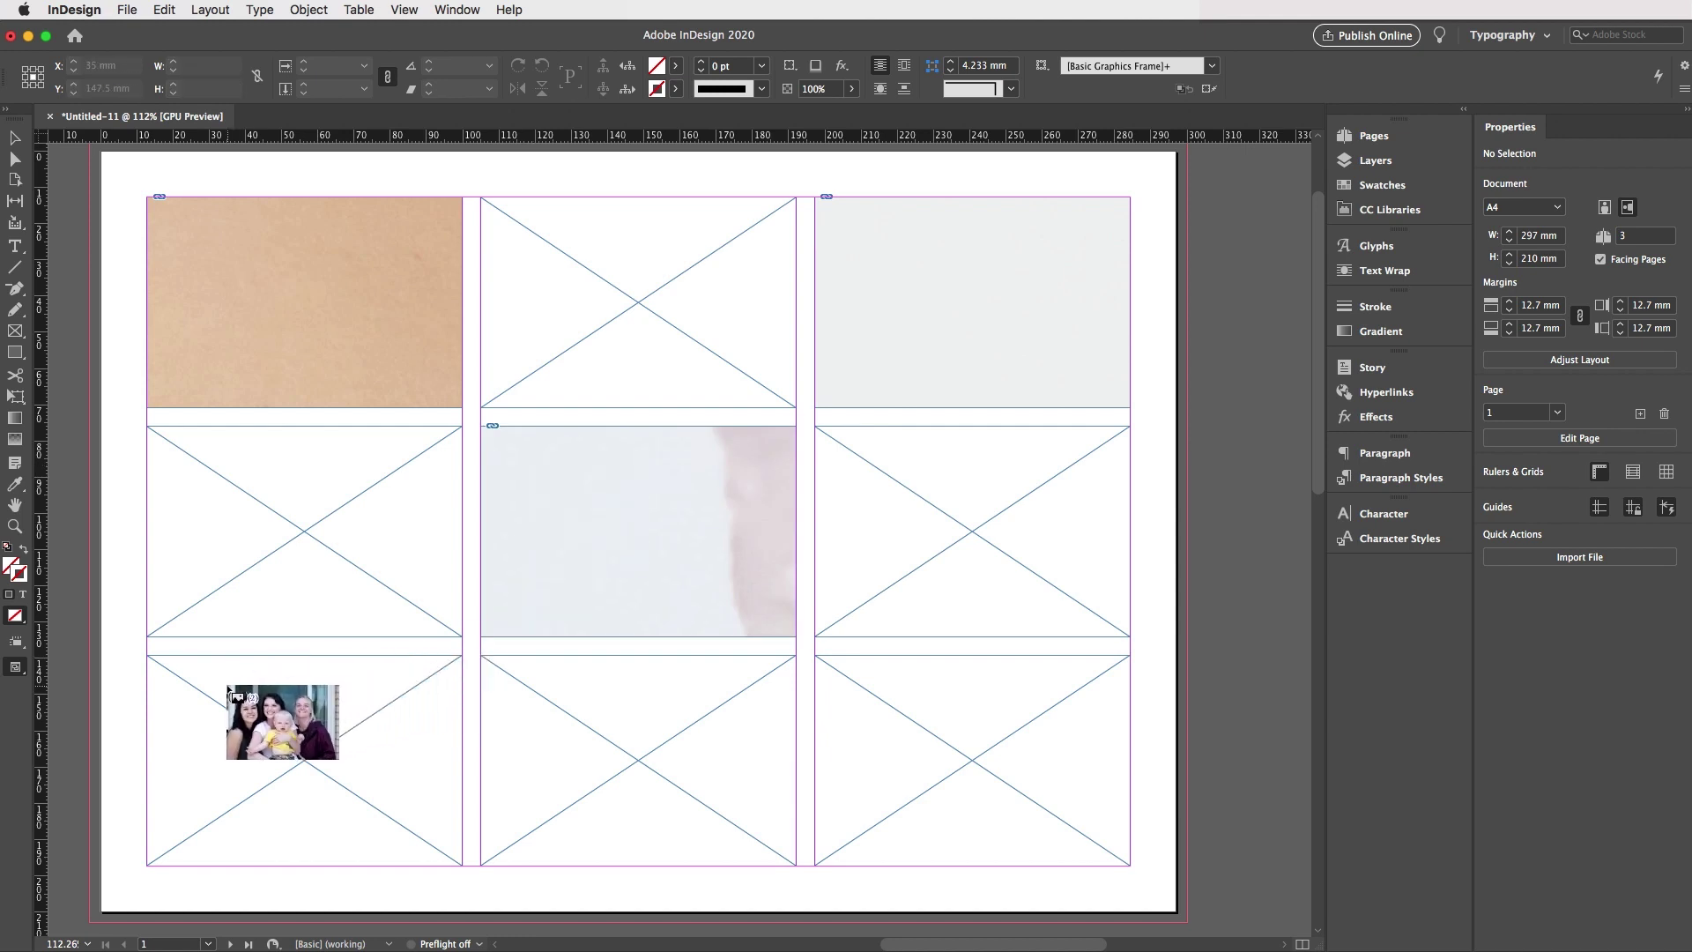
pyautogui.click(228, 687)
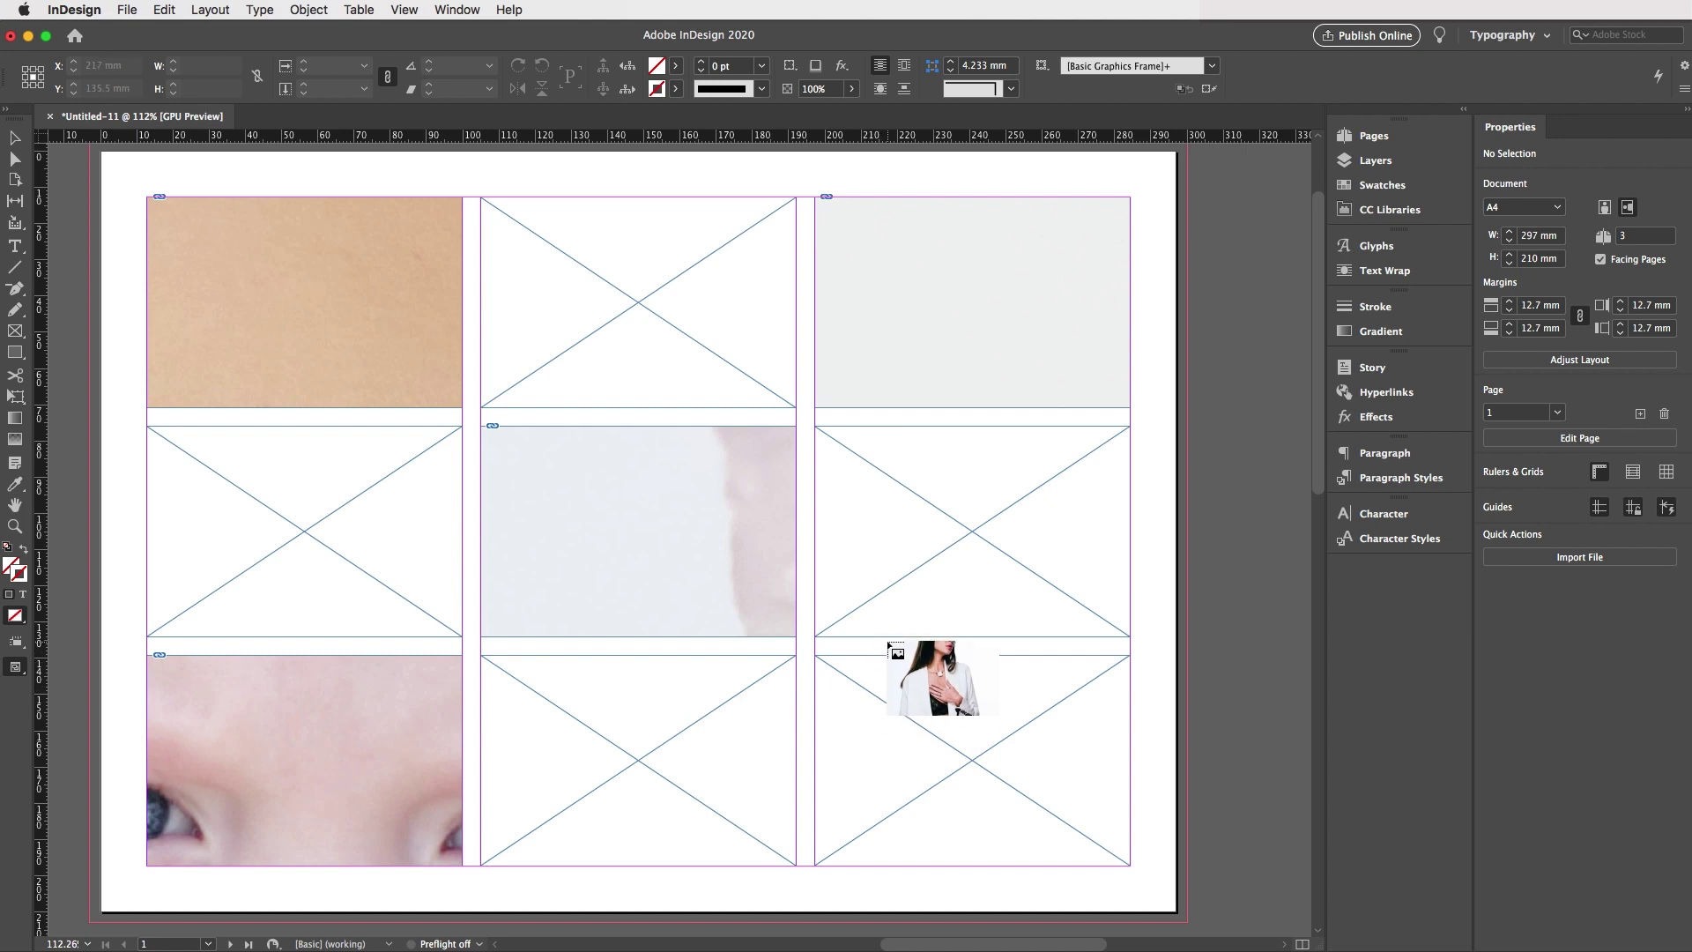
# Undo the accidental full-size drop and place the last photo into the bottom-right frame.
pyautogui.click(888, 648)
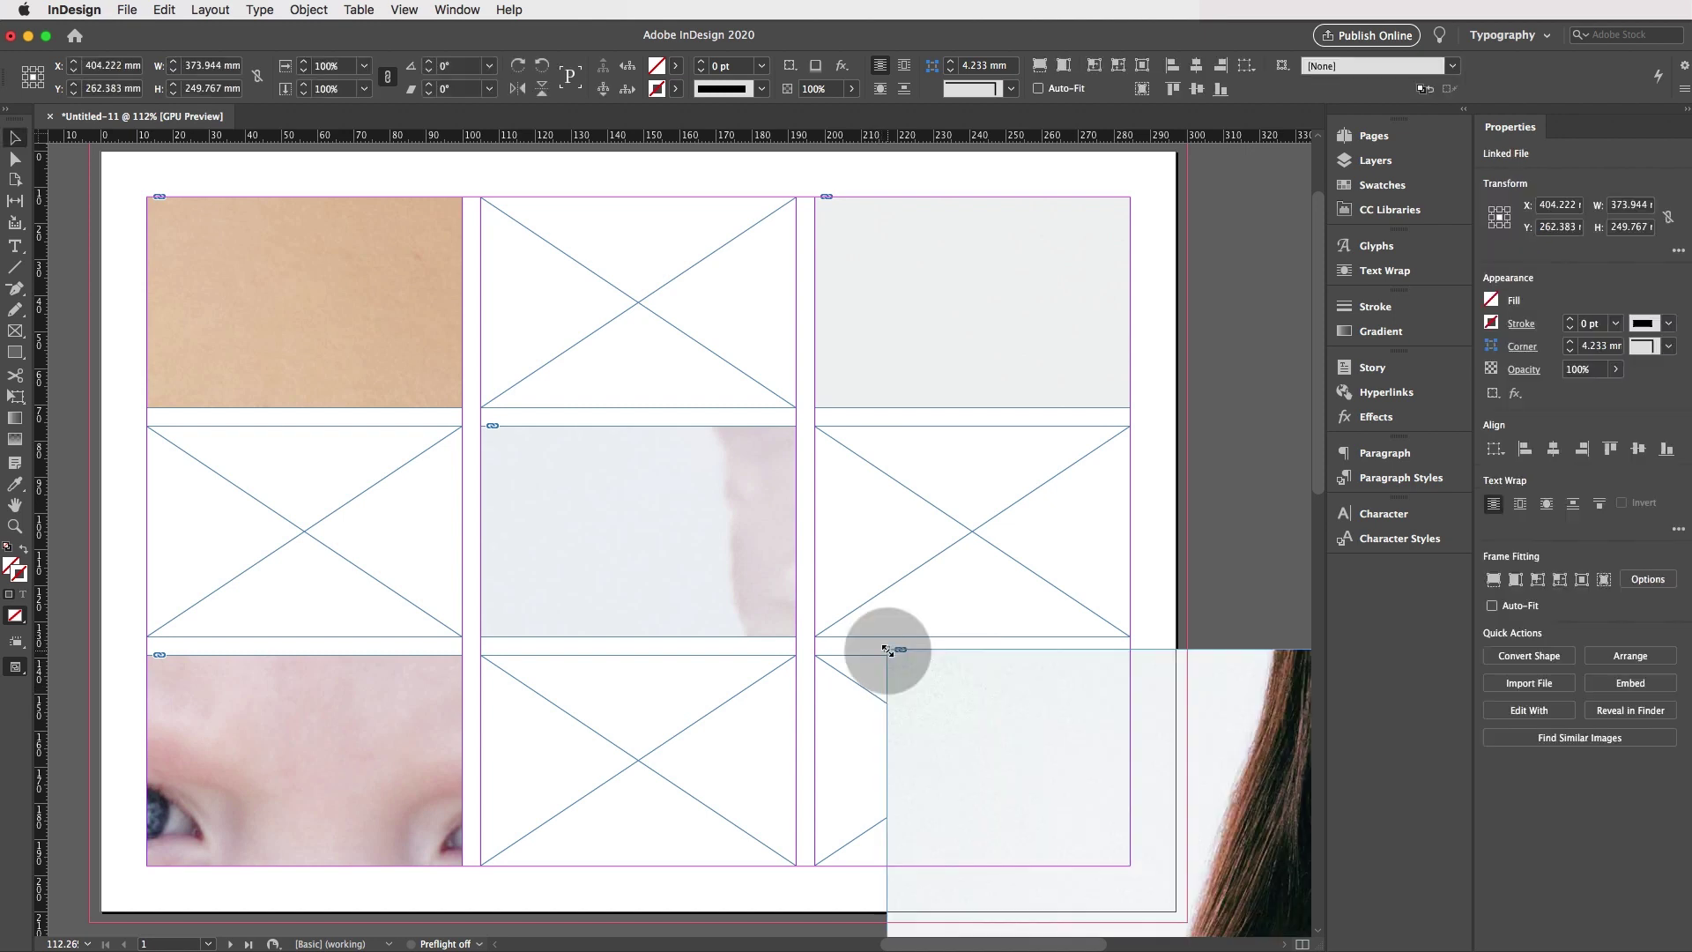
pyautogui.hscroll(5, 888, 651)
pyautogui.scroll(-10, 887, 650)
pyautogui.scroll(7, 881, 652)
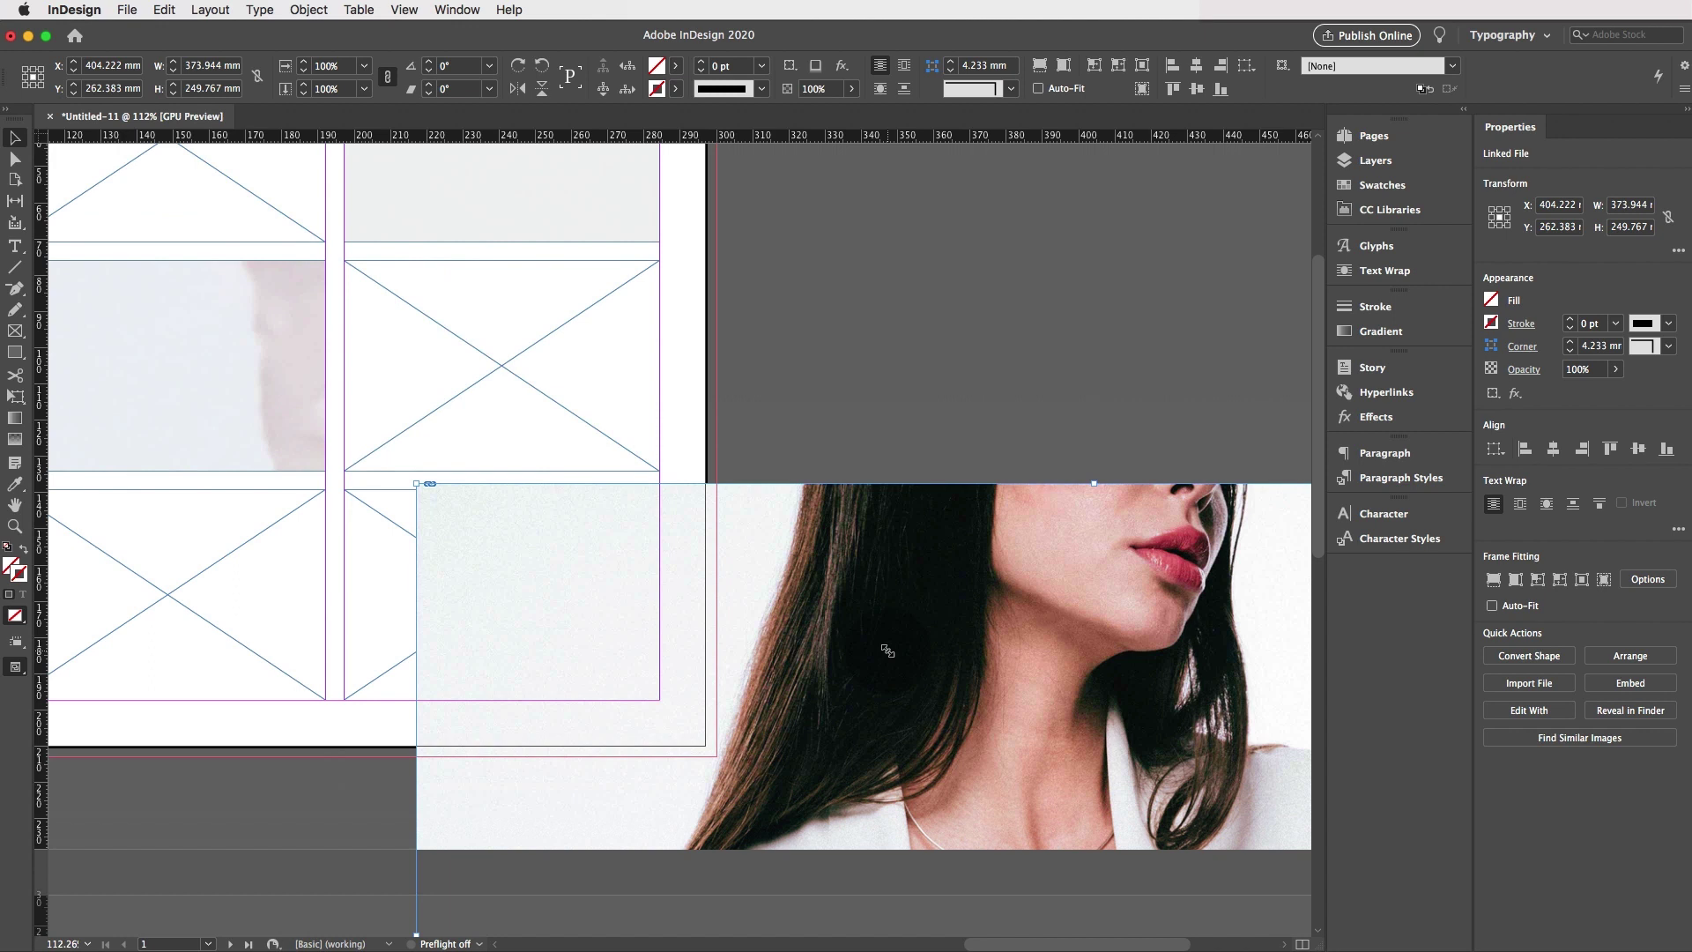
pyautogui.scroll(2, 887, 654)
pyautogui.hscroll(-5, 888, 654)
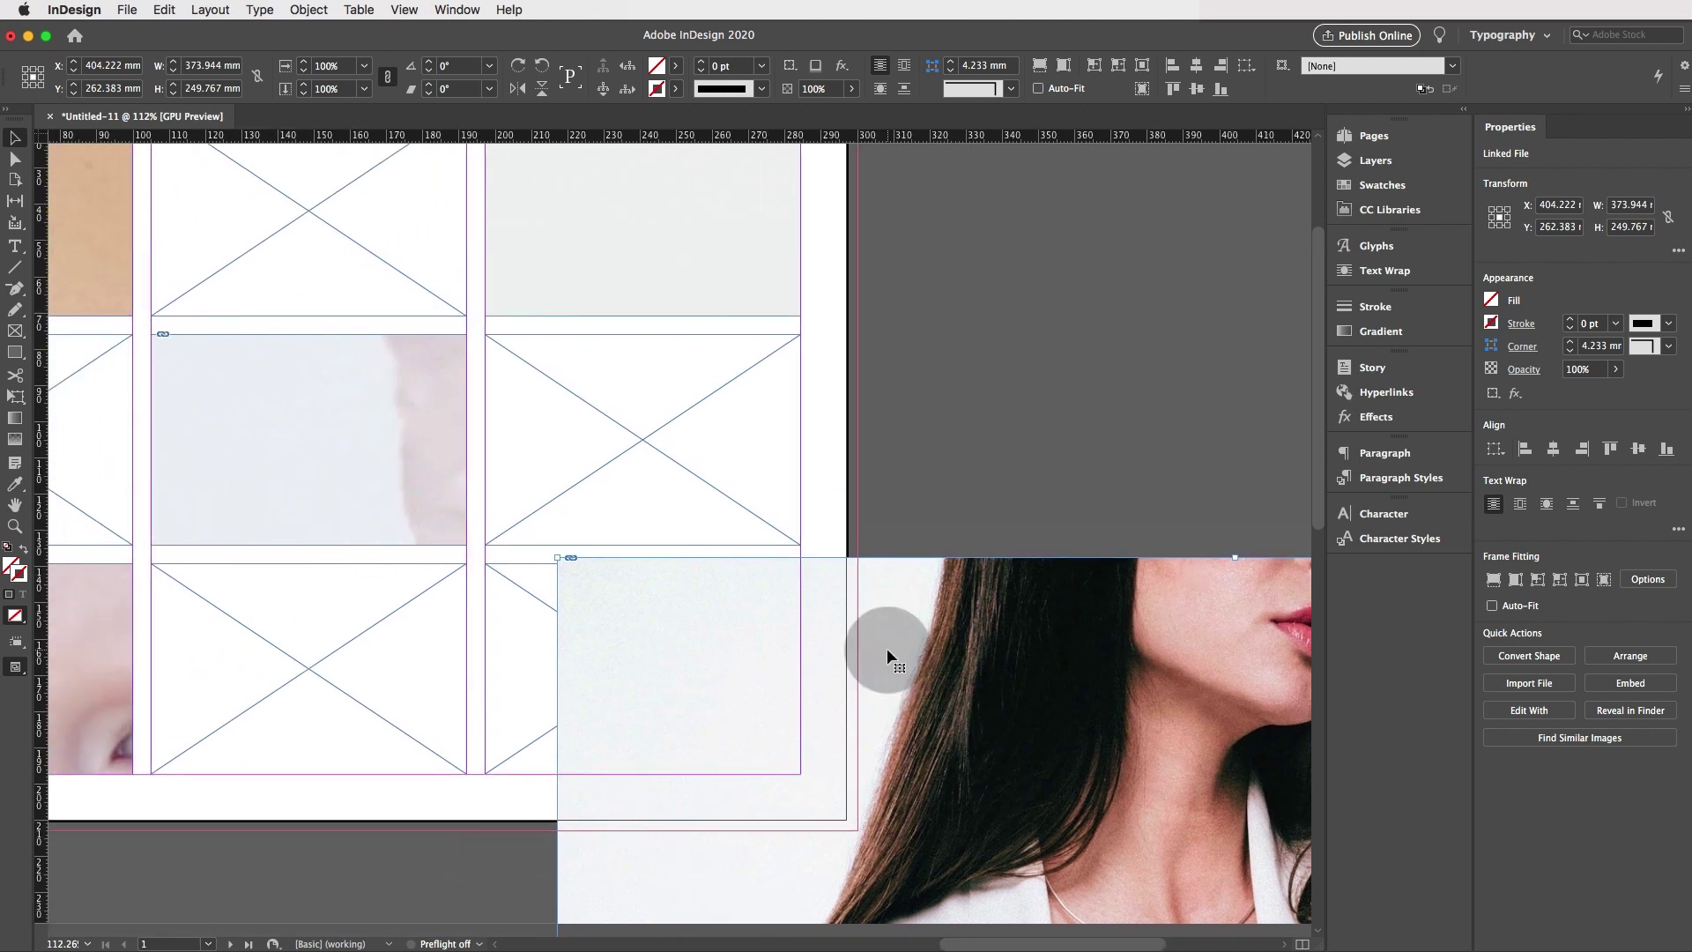
pyautogui.press('cmd+z')
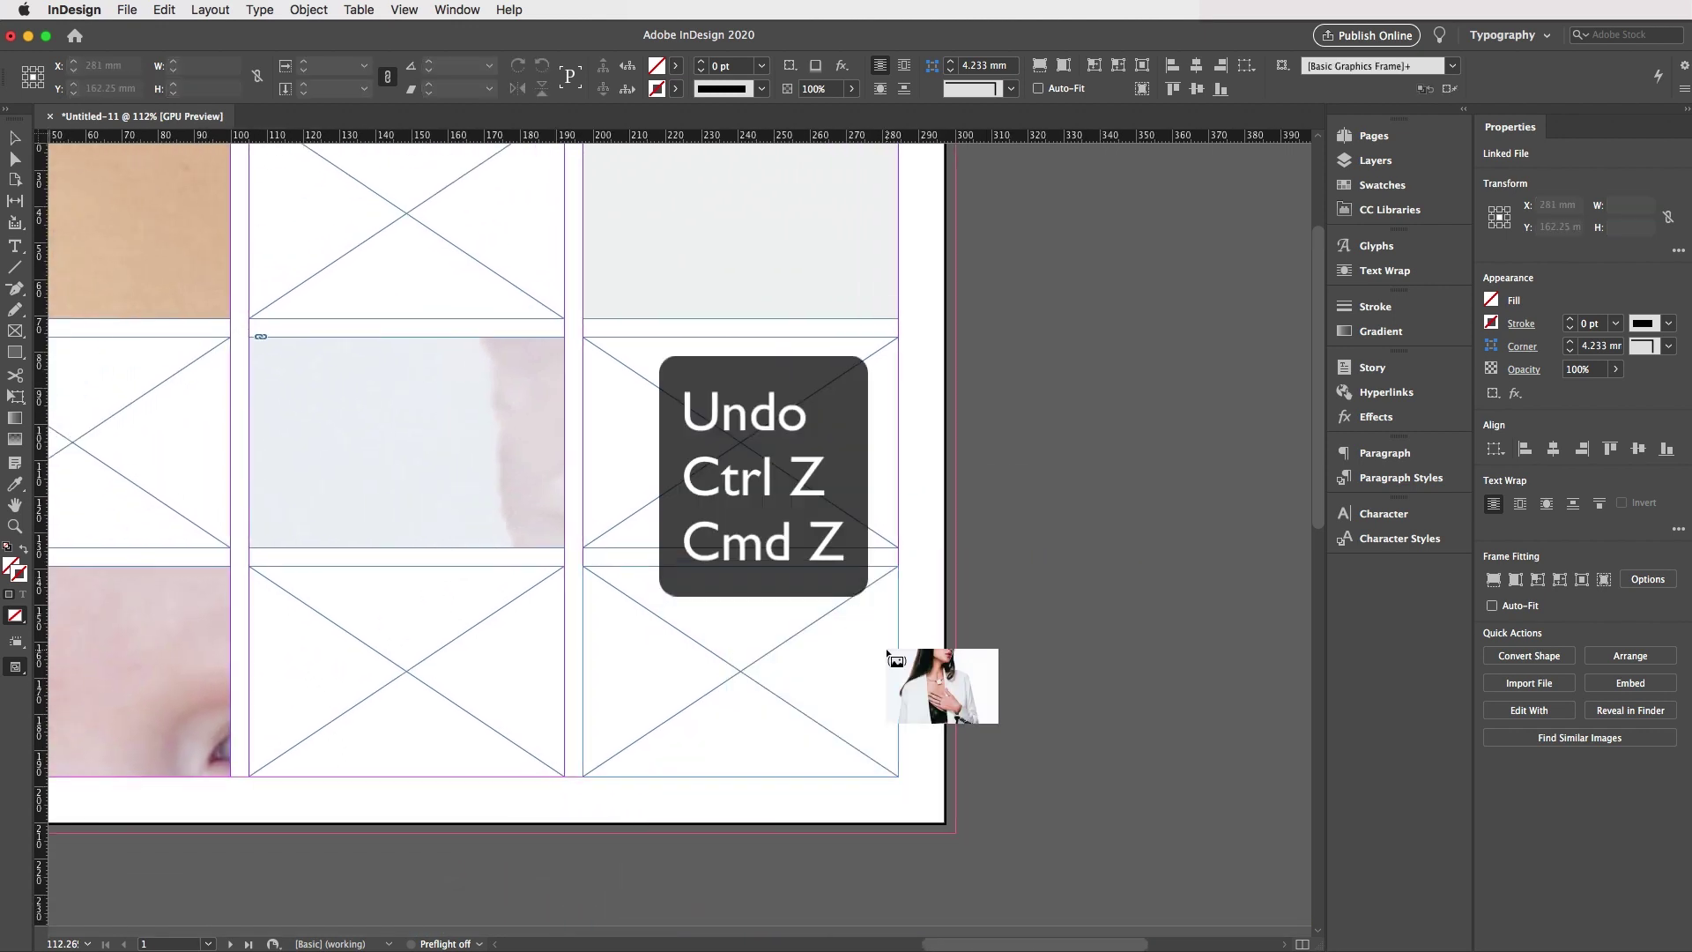
pyautogui.hscroll(-4, 887, 648)
pyautogui.scroll(2, 887, 648)
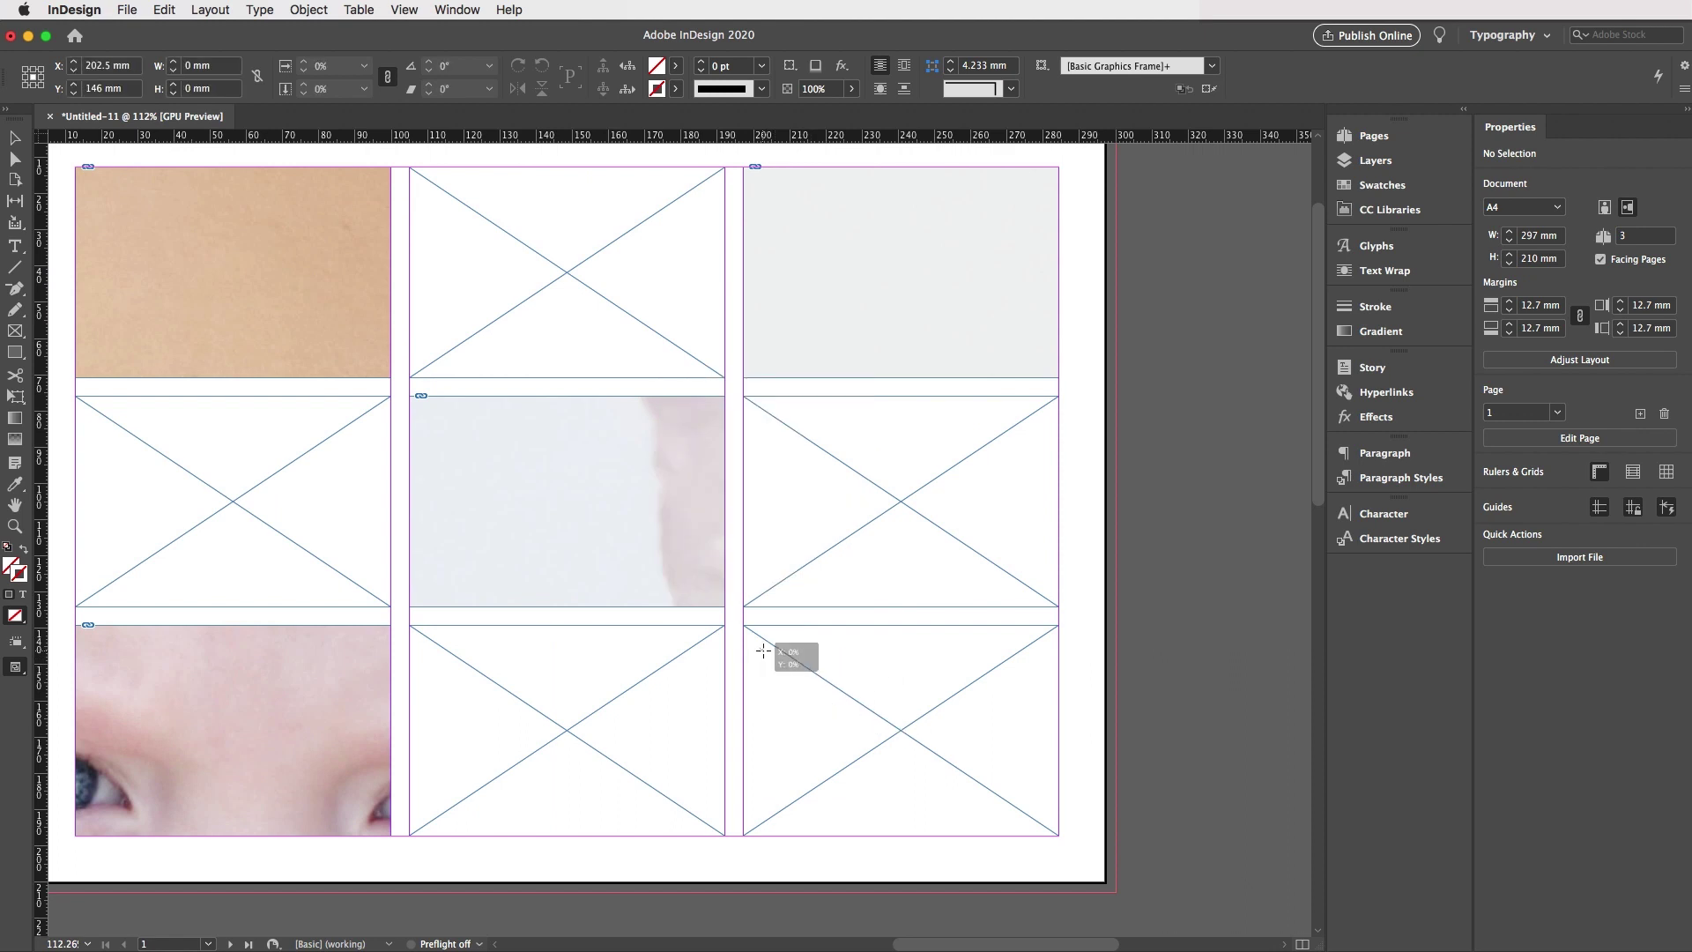
pyautogui.click(763, 654)
# Apply Content-Aware Fit to the bottom-right photo so the woman in the white jacket shows fully.
pyautogui.scroll(1, 763, 655)
pyautogui.hscroll(-1, 763, 655)
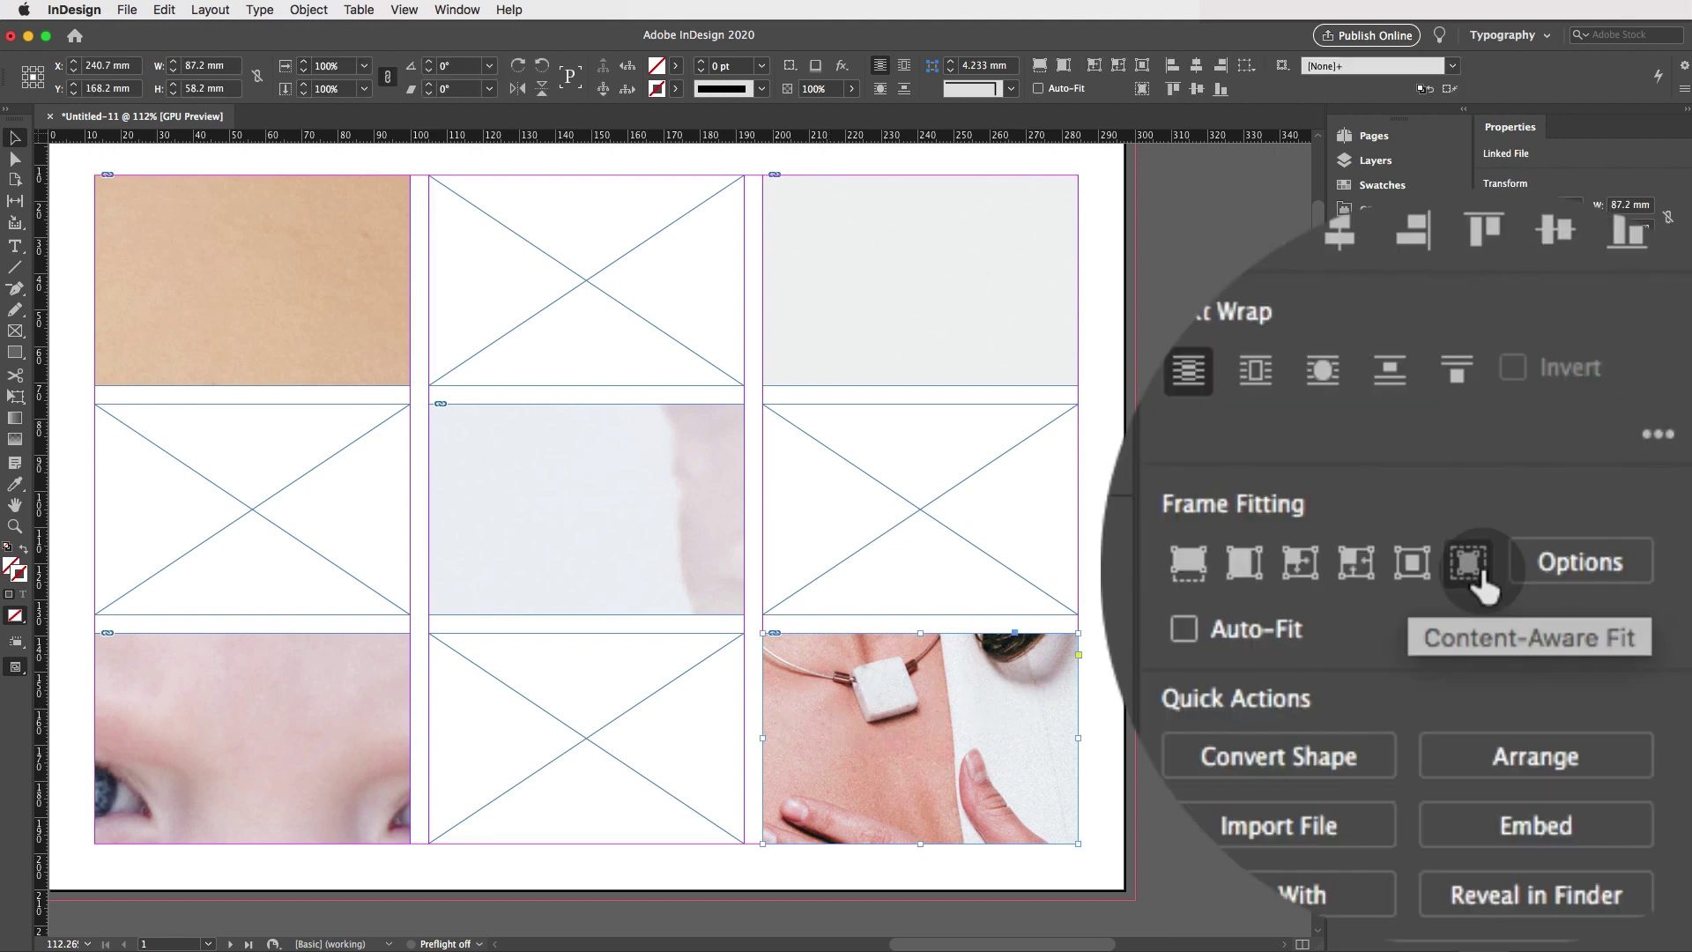
pyautogui.click(1603, 579)
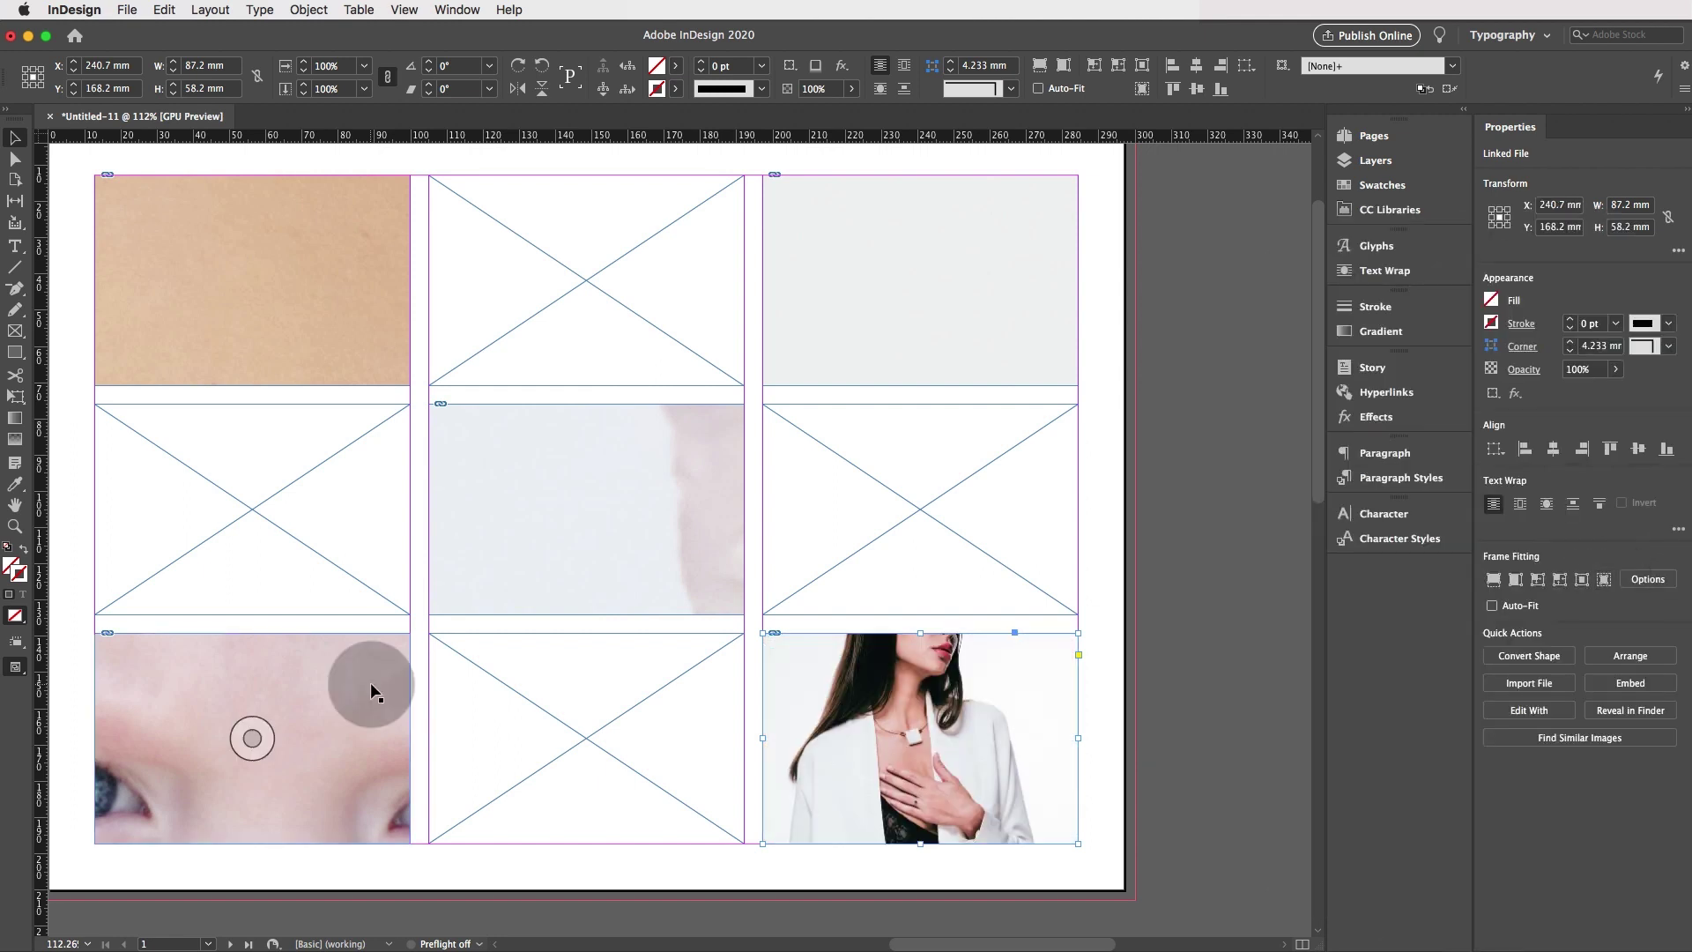
pyautogui.click(370, 682)
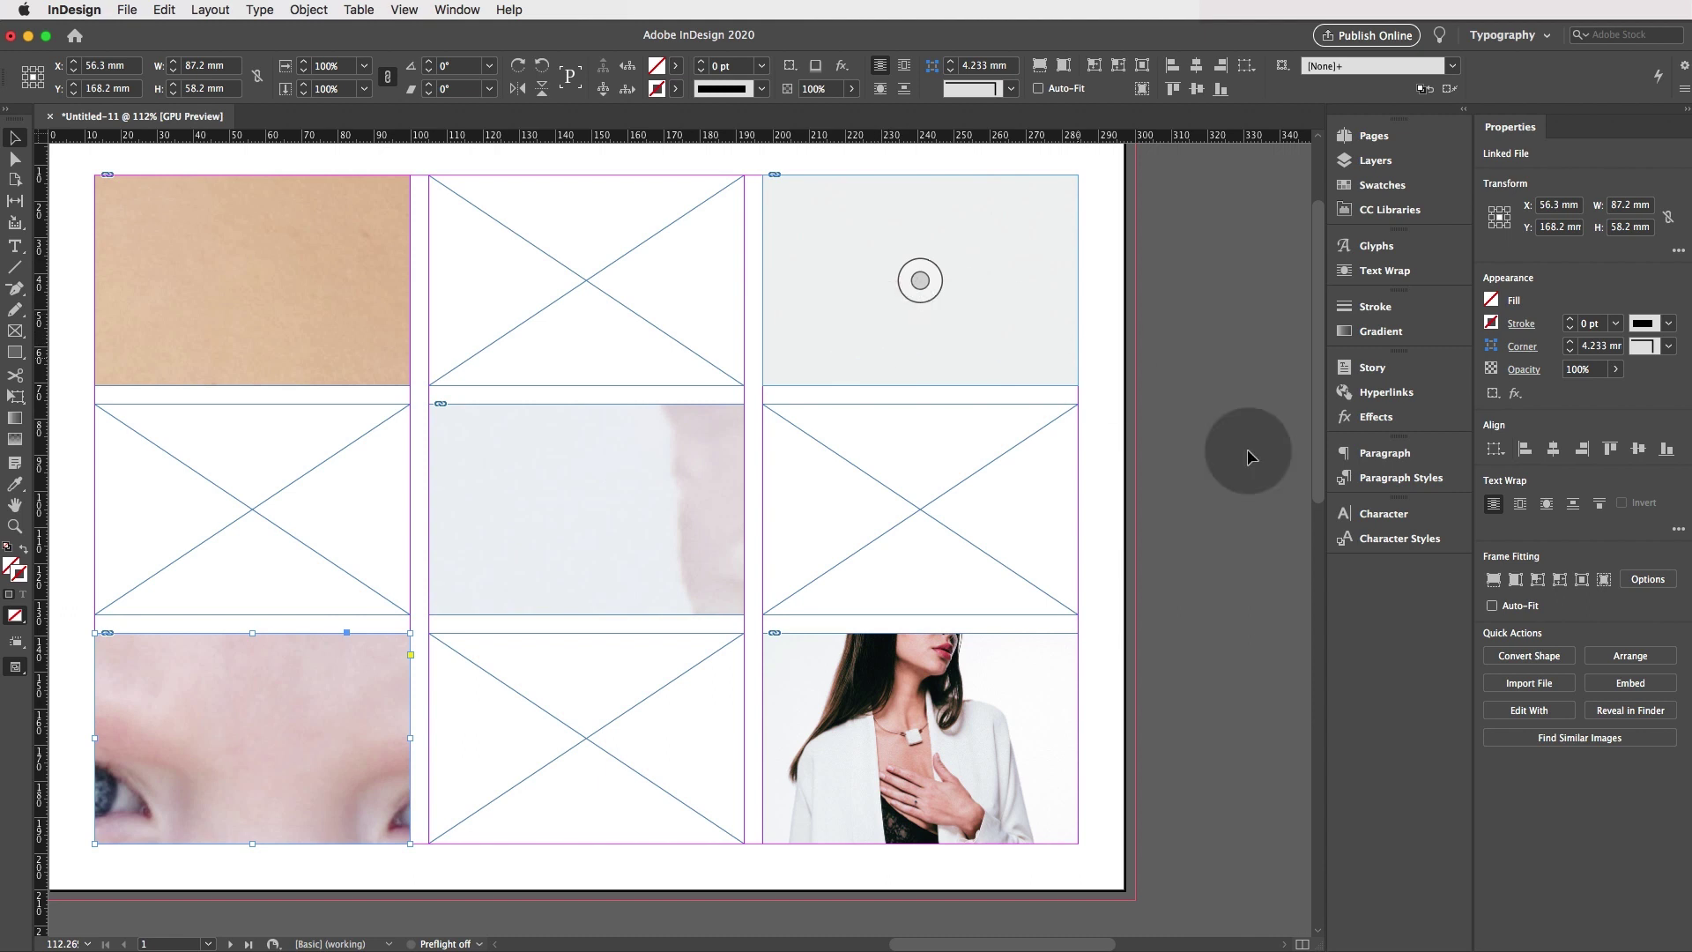
# Select the bottom-left, top-left, centre and top-right photo frames and apply Content-Aware Fit to them.
pyautogui.click(425, 630)
pyautogui.click(313, 734)
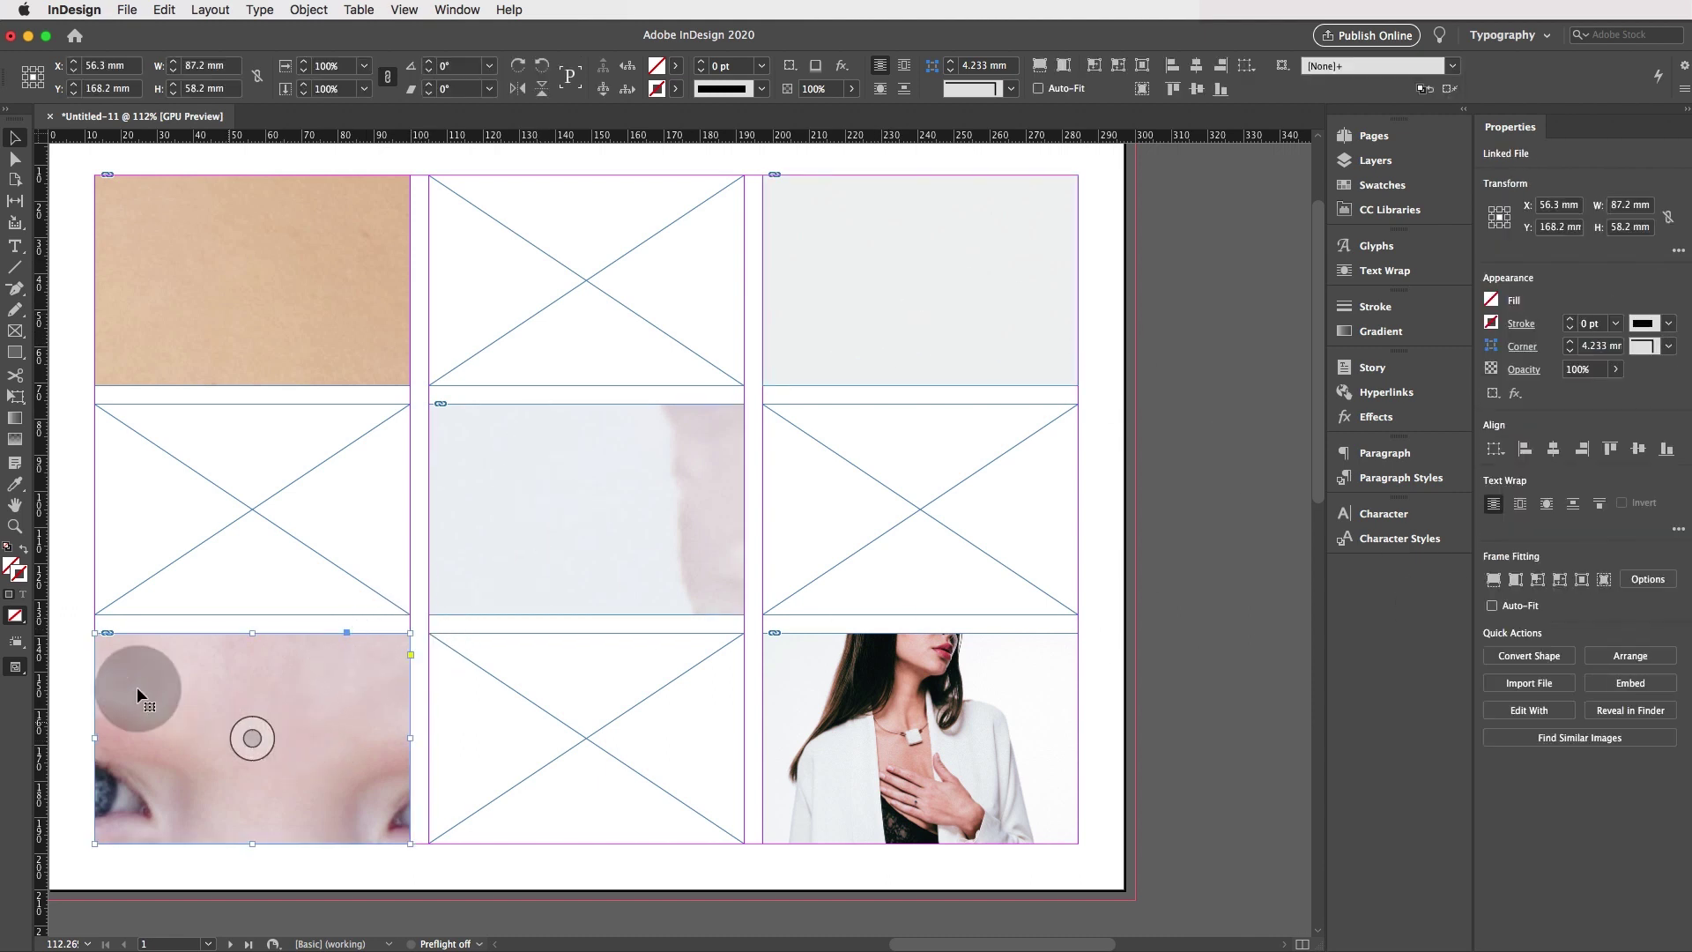
pyautogui.press('shift')
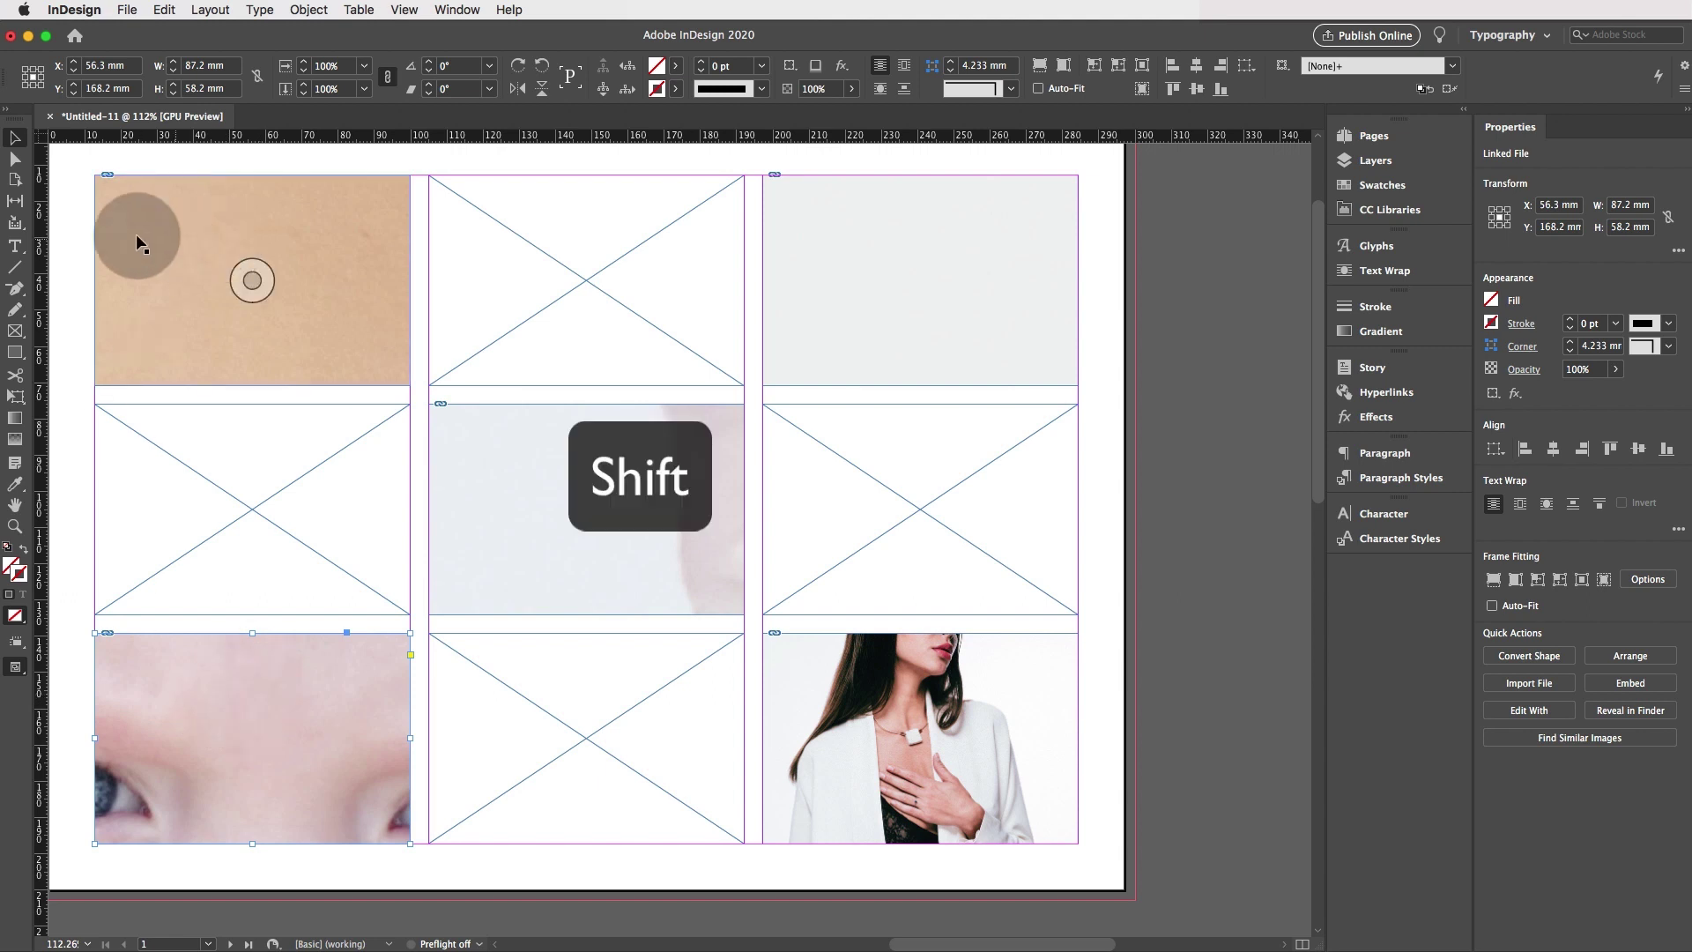
pyautogui.keyDown('shift'); pyautogui.click(143, 231); pyautogui.keyUp('shift')
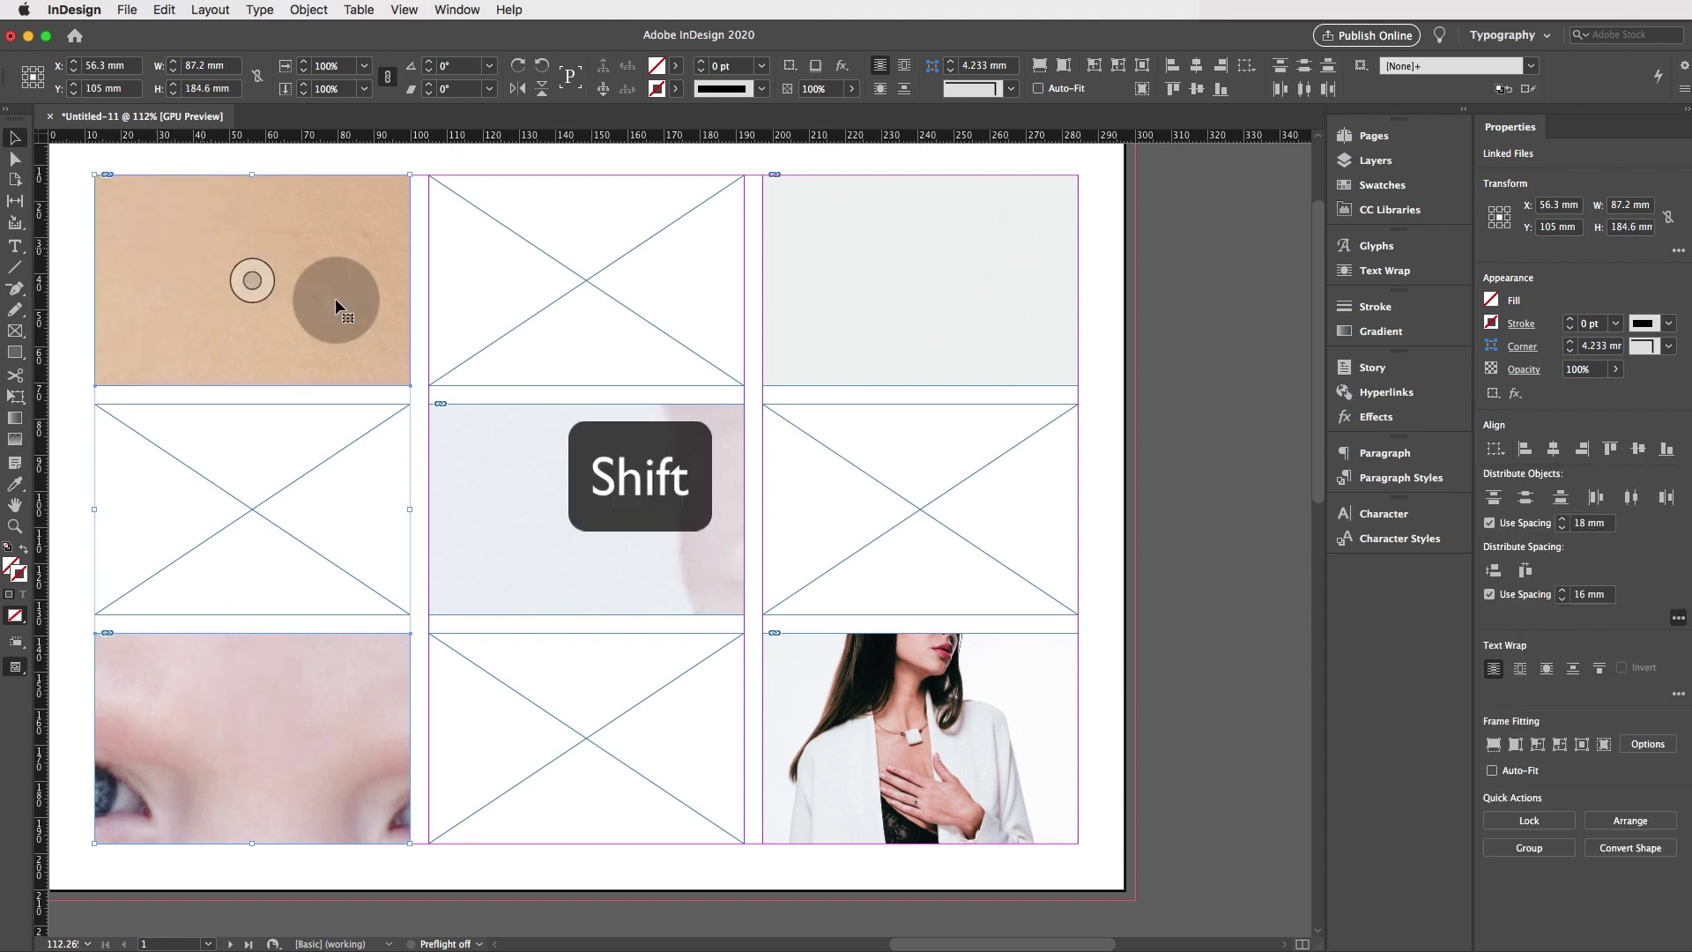
pyautogui.keyDown('shift'); pyautogui.click(476, 439); pyautogui.keyUp('shift')
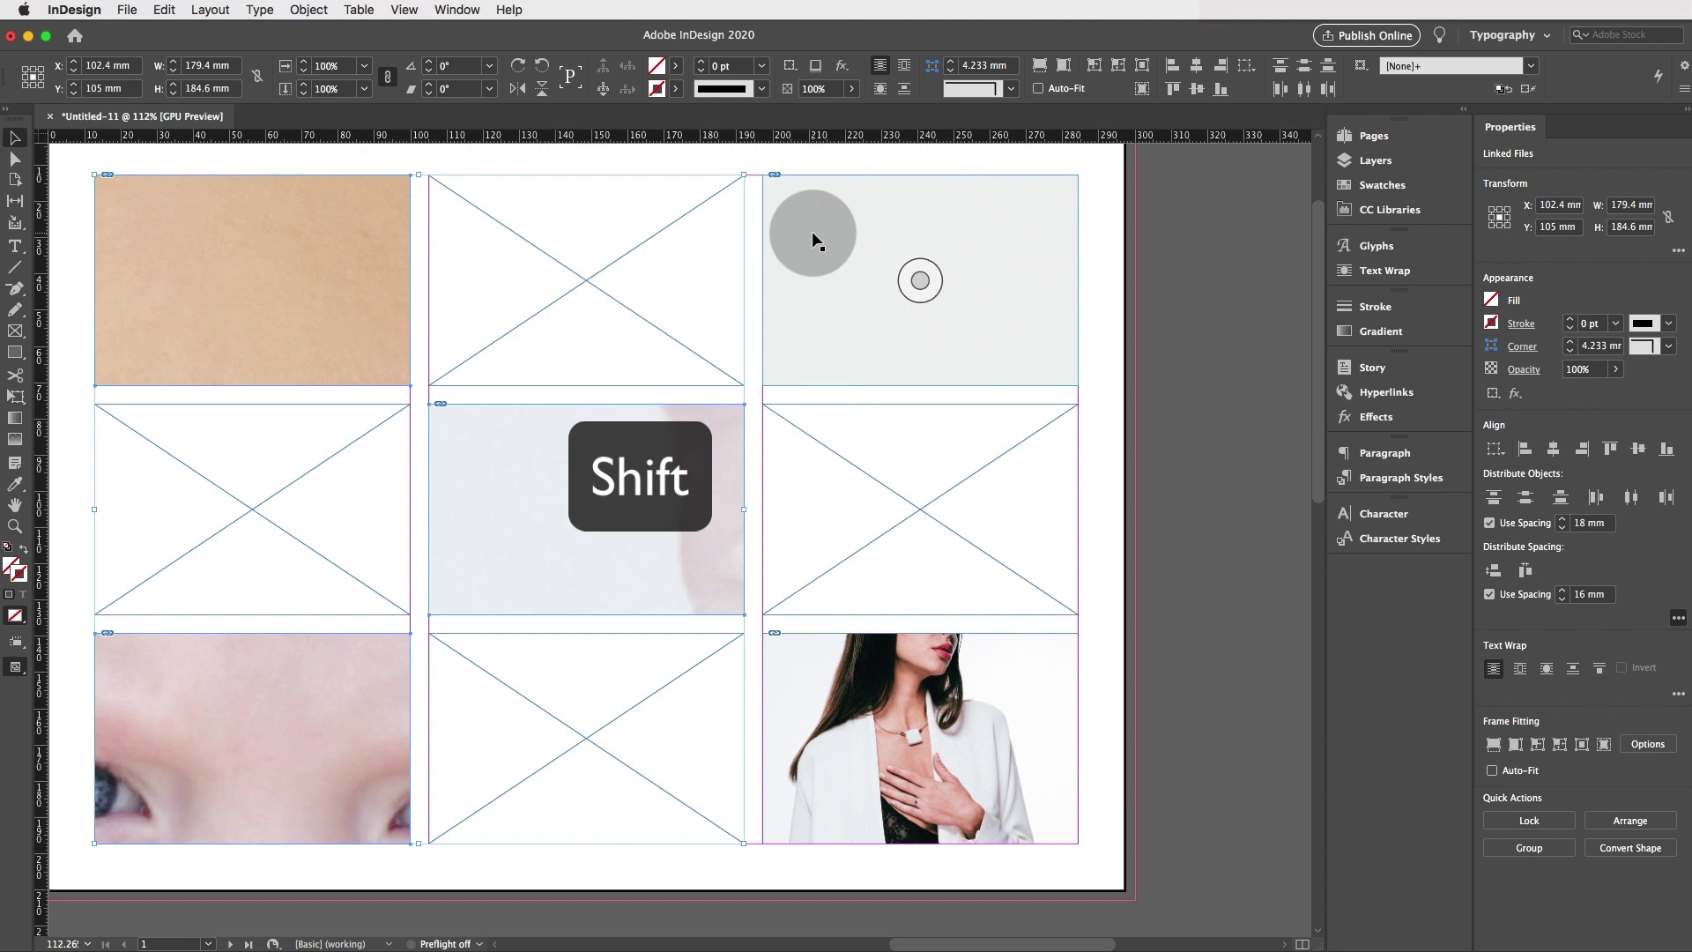
pyautogui.keyDown('shift'); pyautogui.click(809, 233); pyautogui.keyUp('shift')
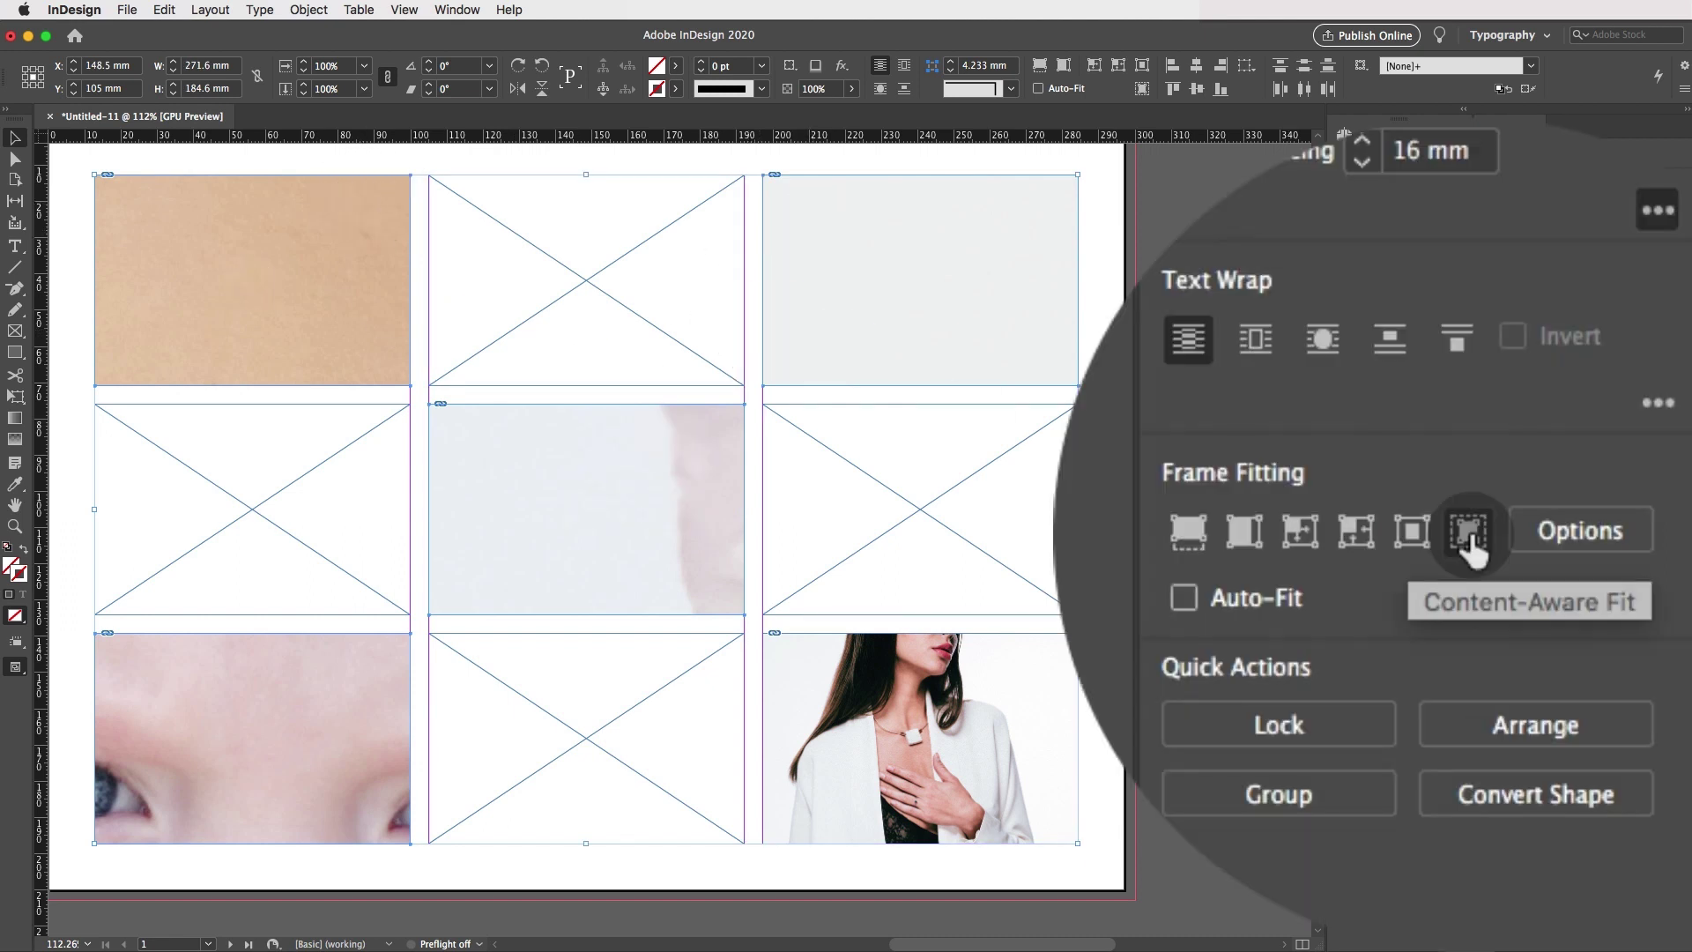
pyautogui.click(1468, 534)
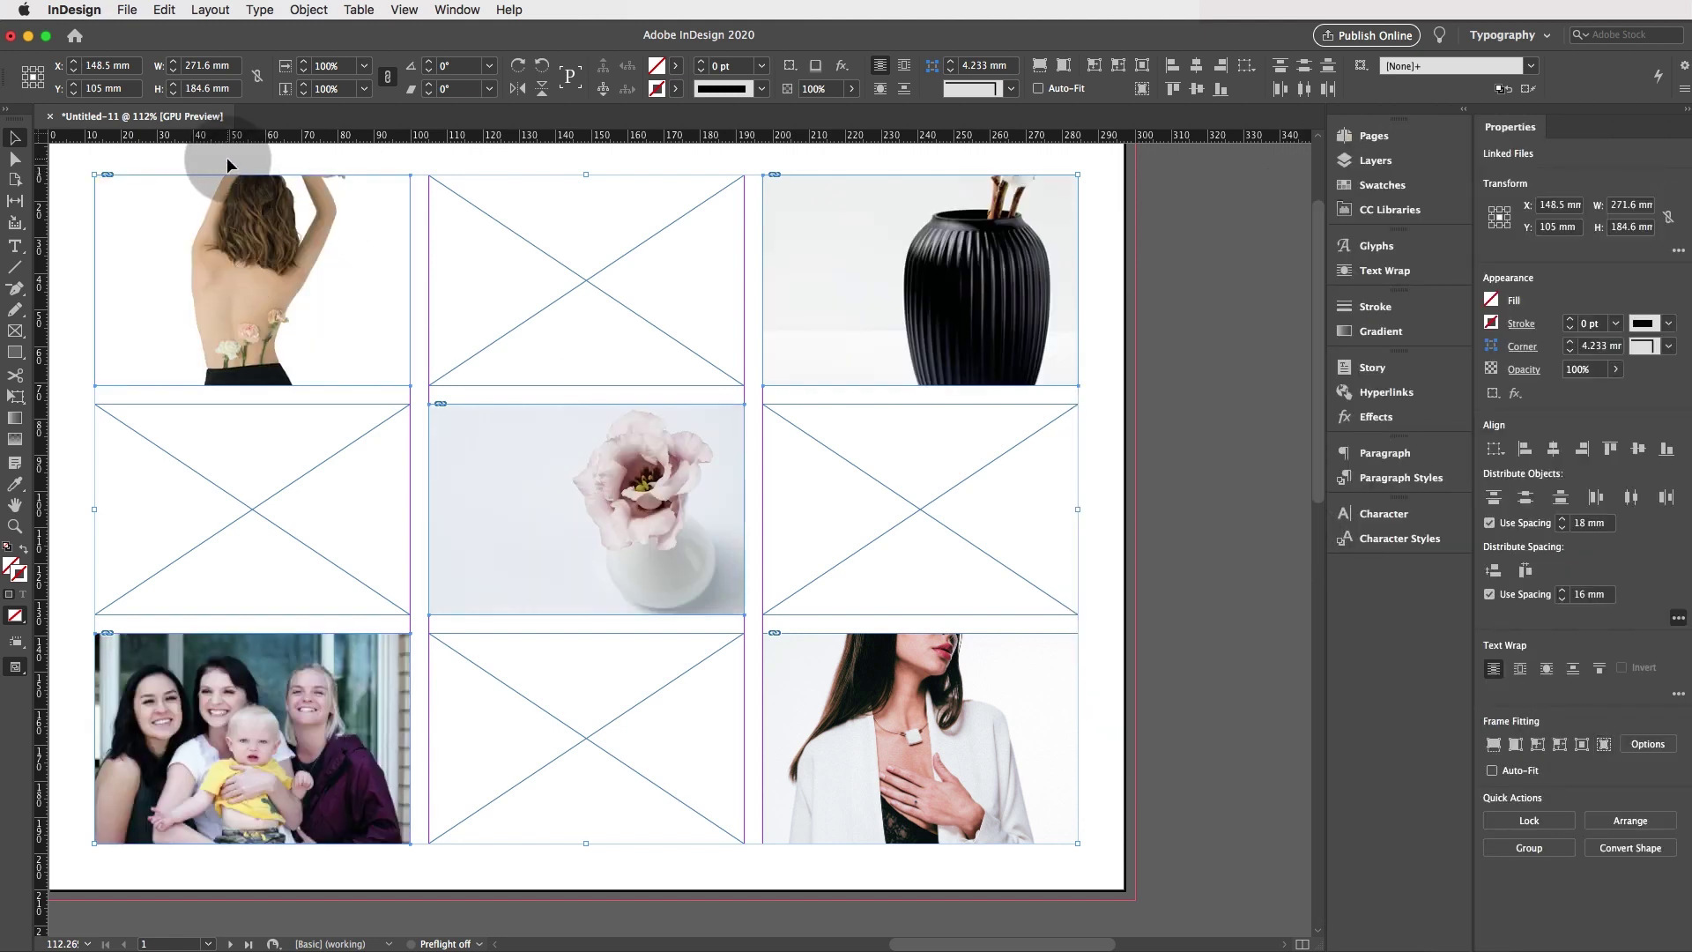
# Deselect everything and choose Economics.docx from the Text Documents folder in the Place dialog.
pyautogui.click(225, 157)
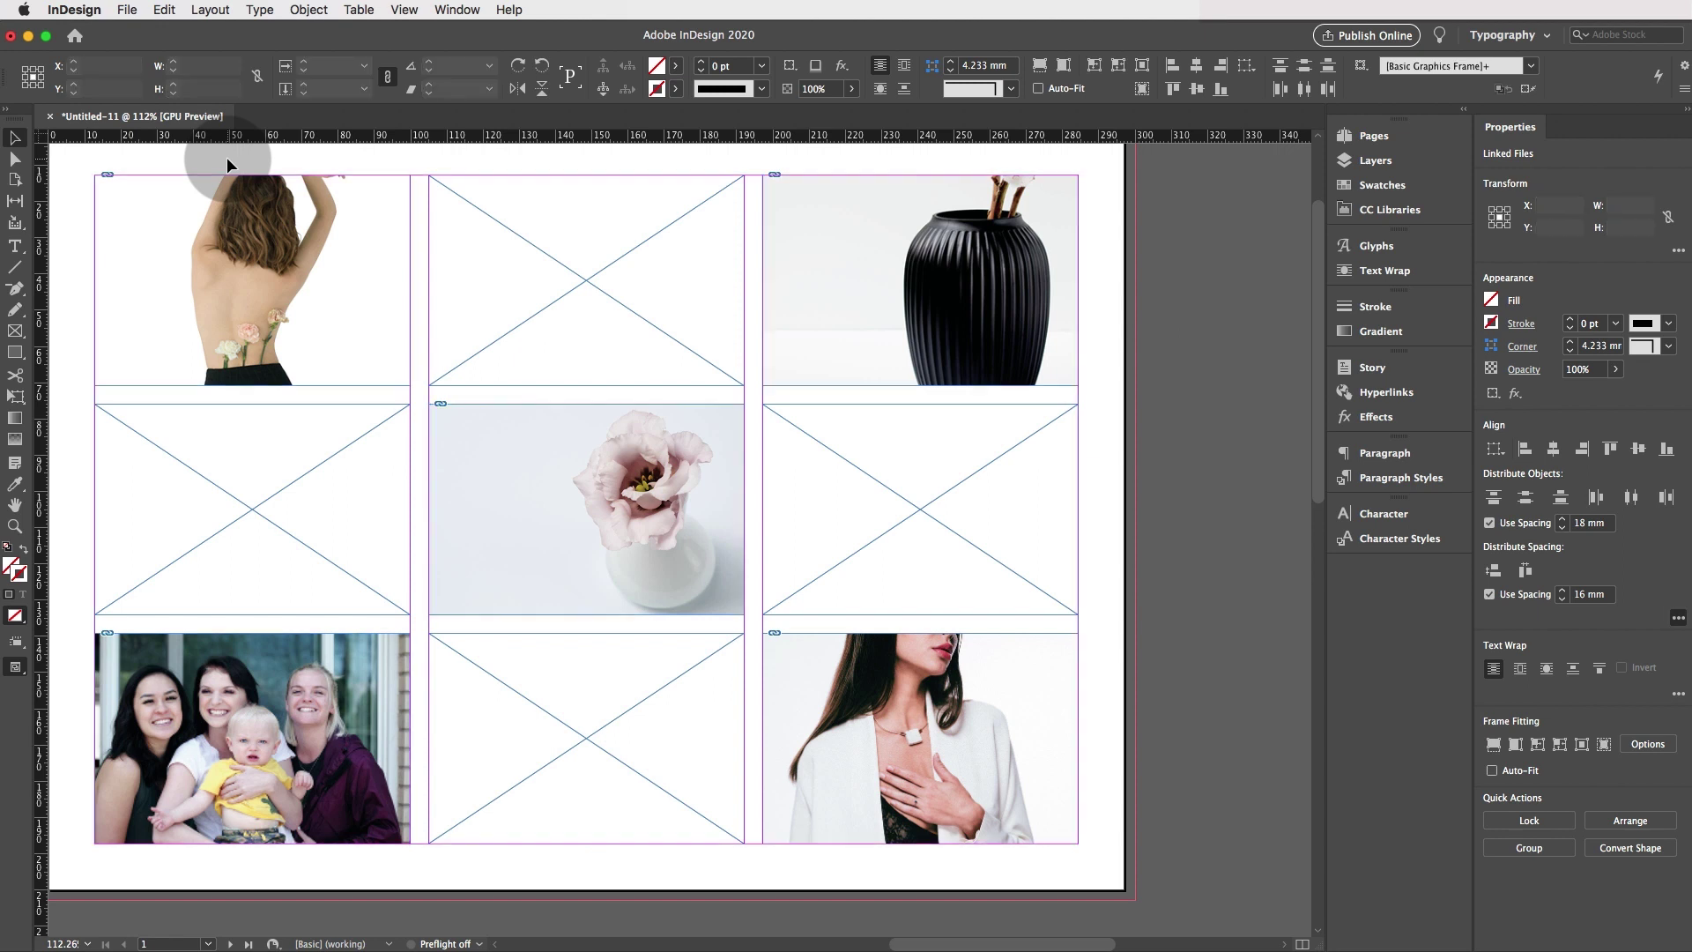
pyautogui.click(128, 11)
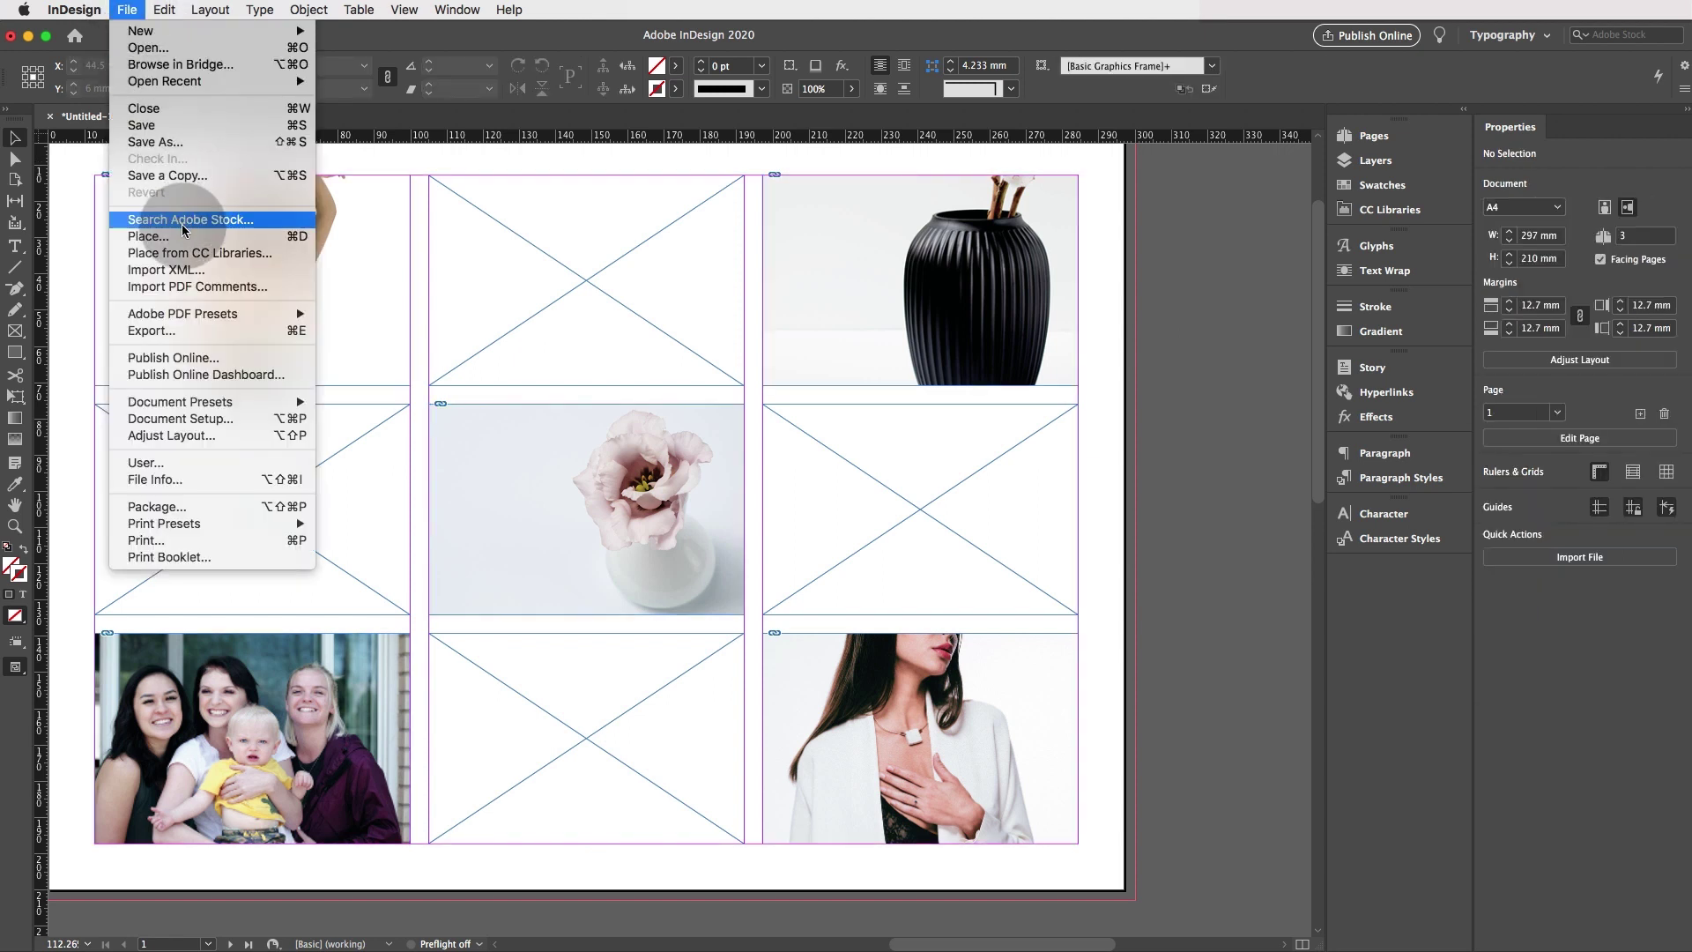
pyautogui.click(279, 236)
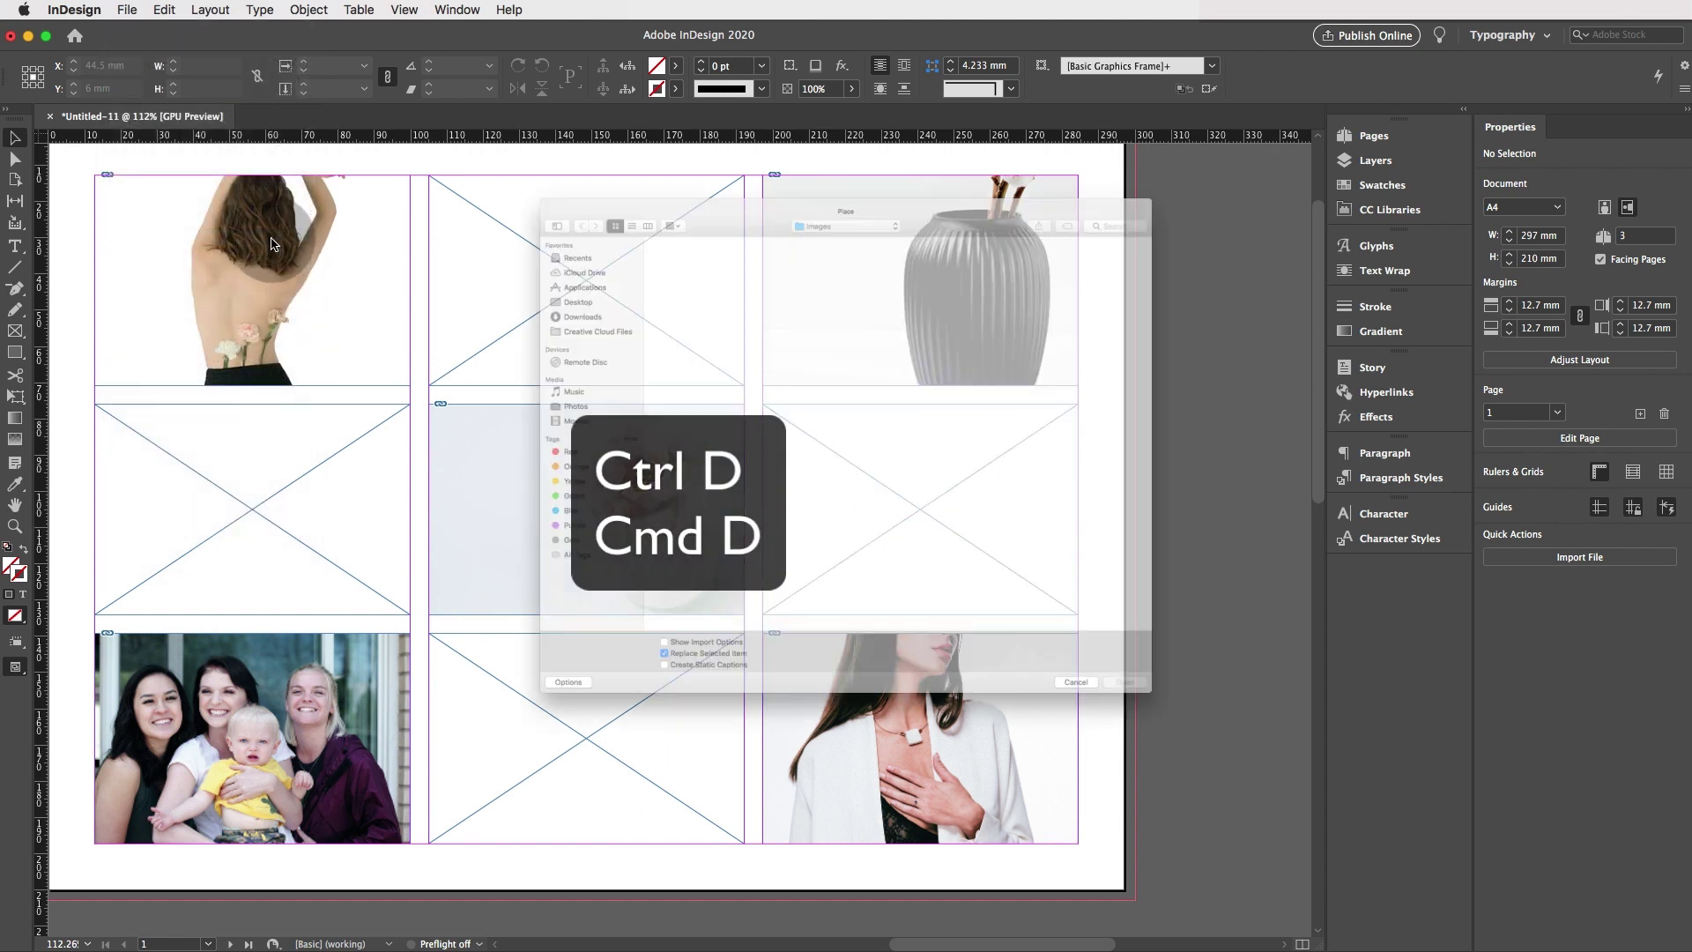
pyautogui.click(891, 108)
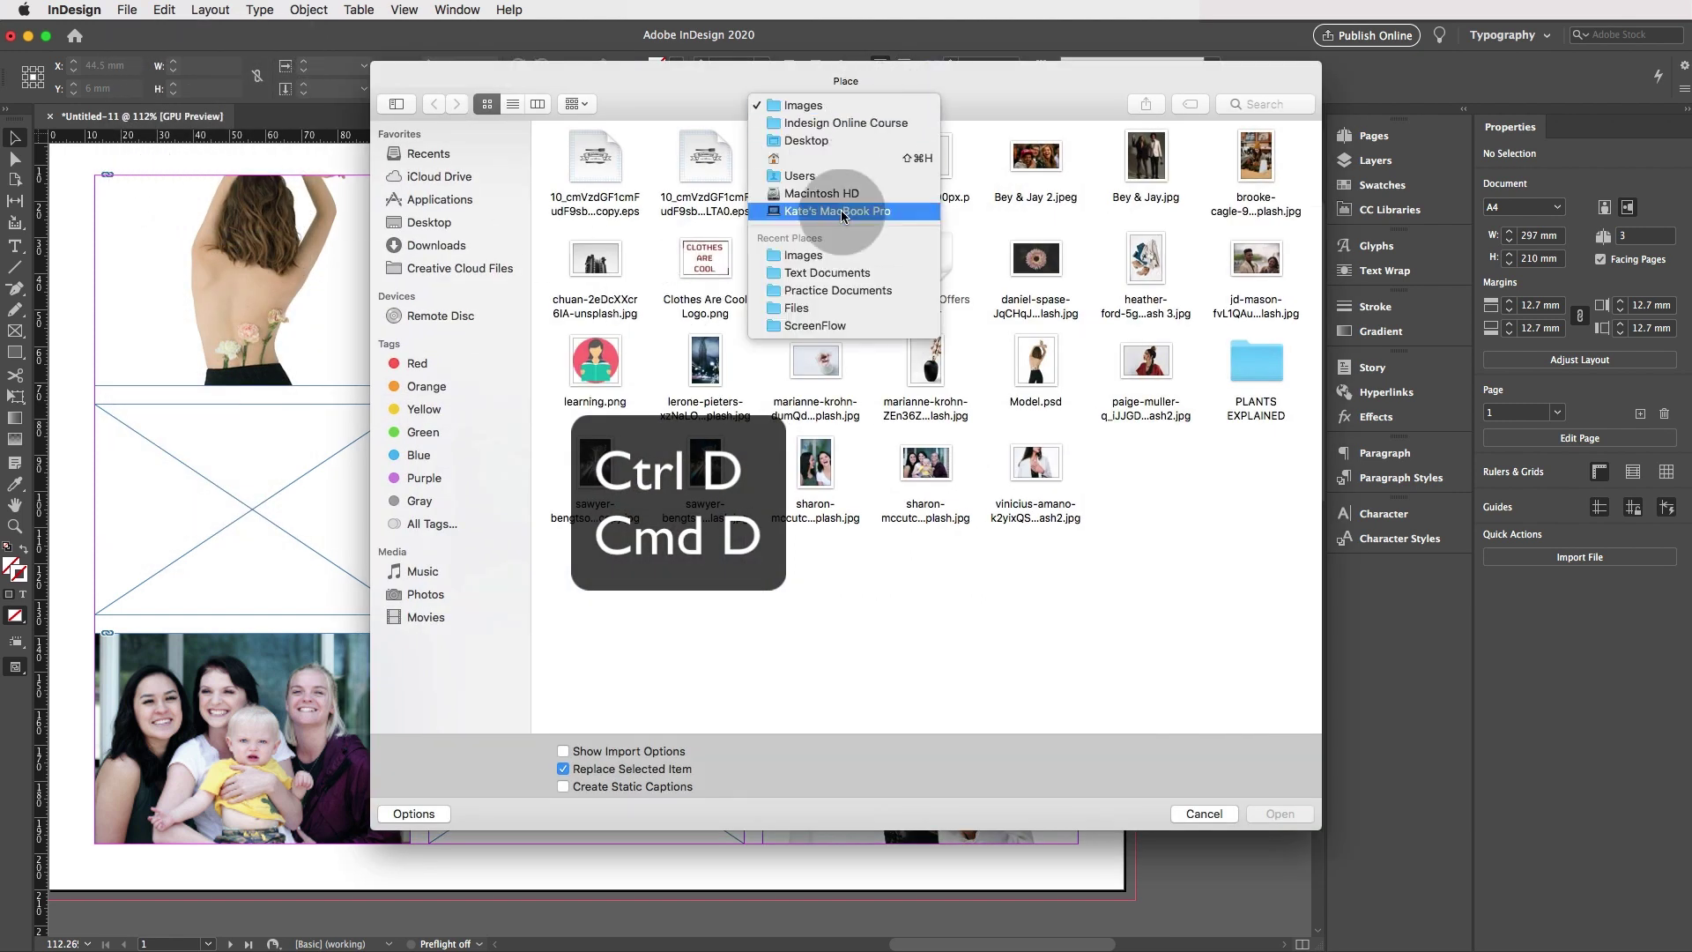
pyautogui.click(828, 282)
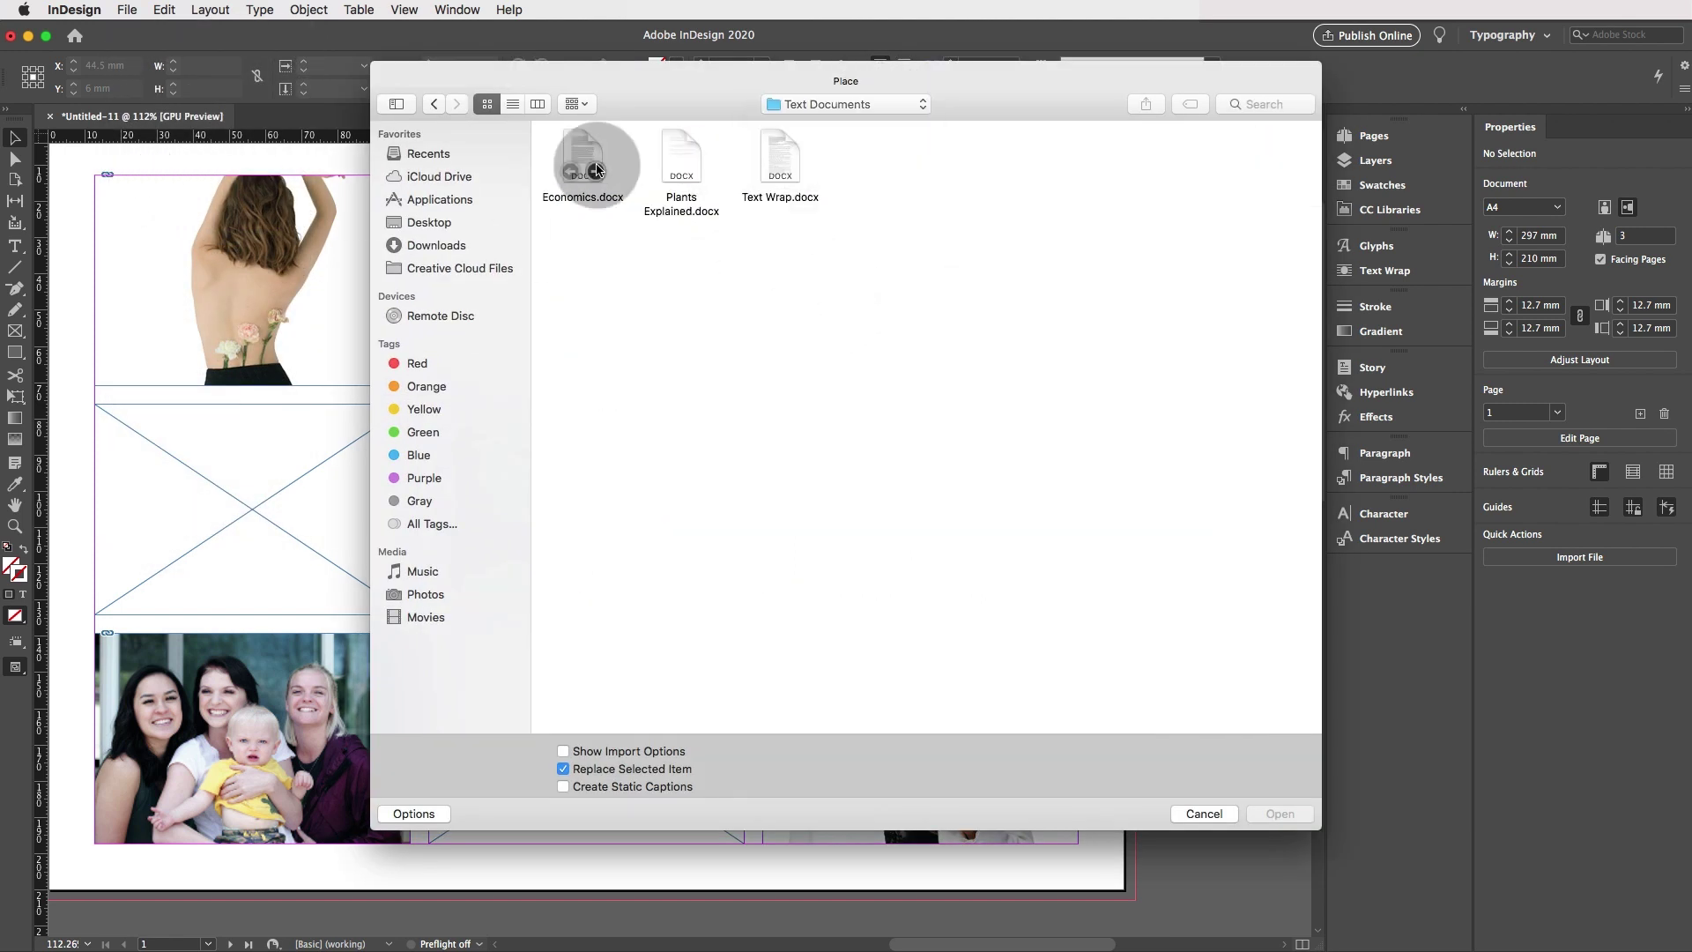
pyautogui.click(587, 155)
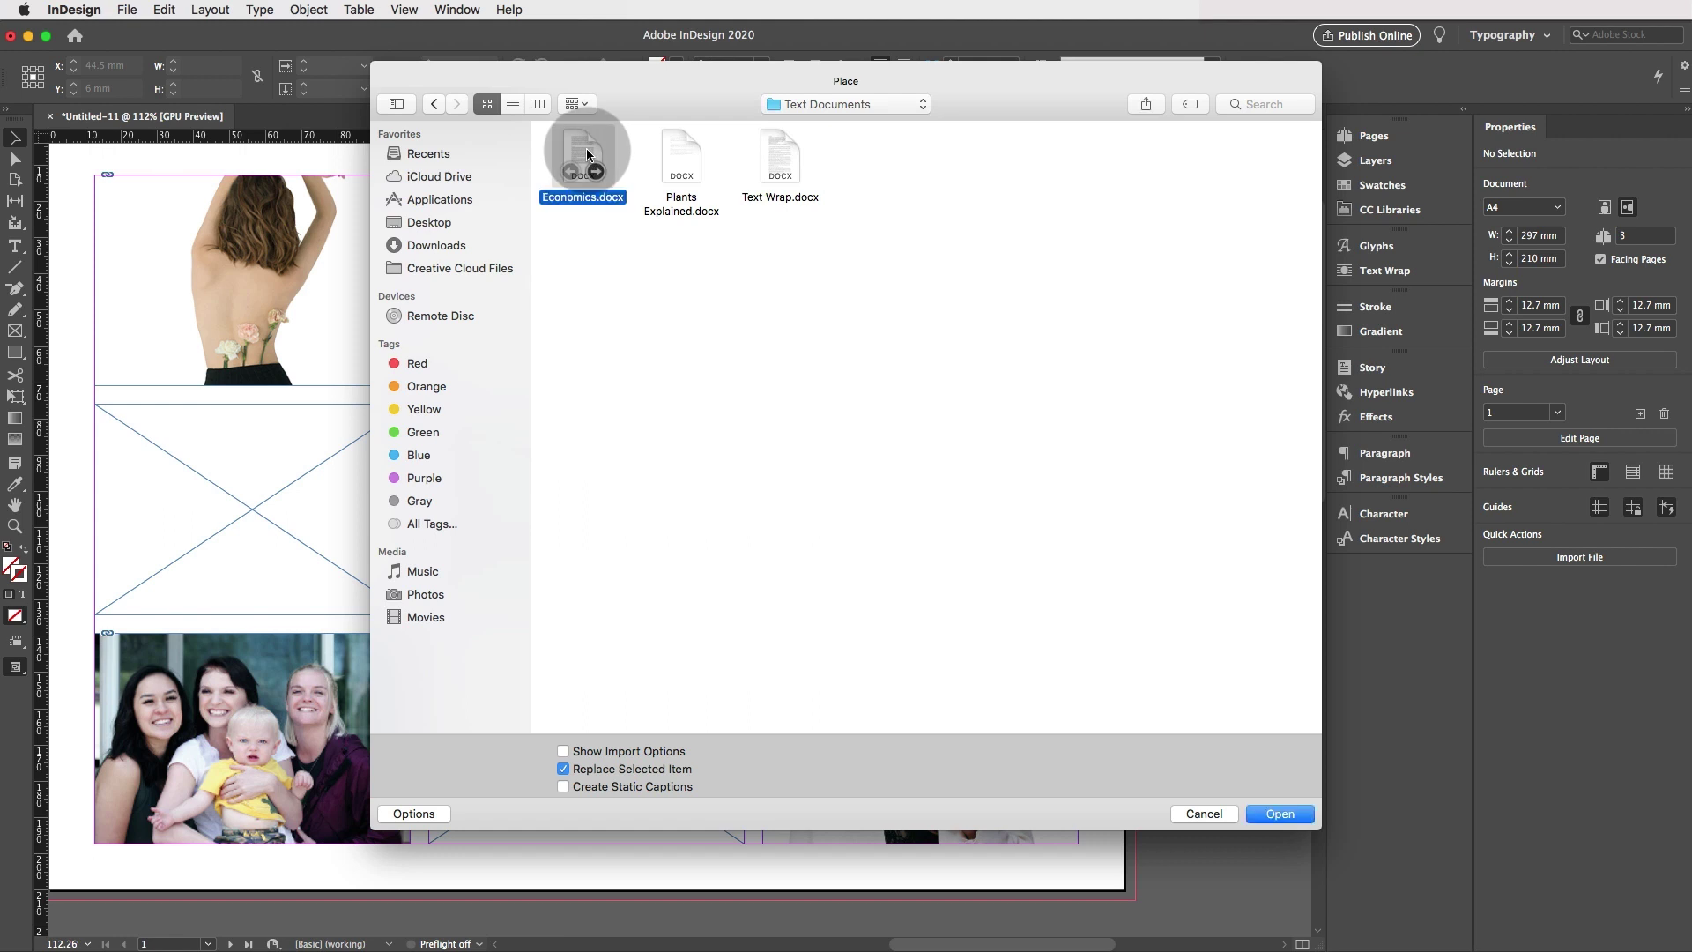
# Load Economics.docx and place it into the top-middle frame, then pick up its overflow text.
pyautogui.click(1280, 813)
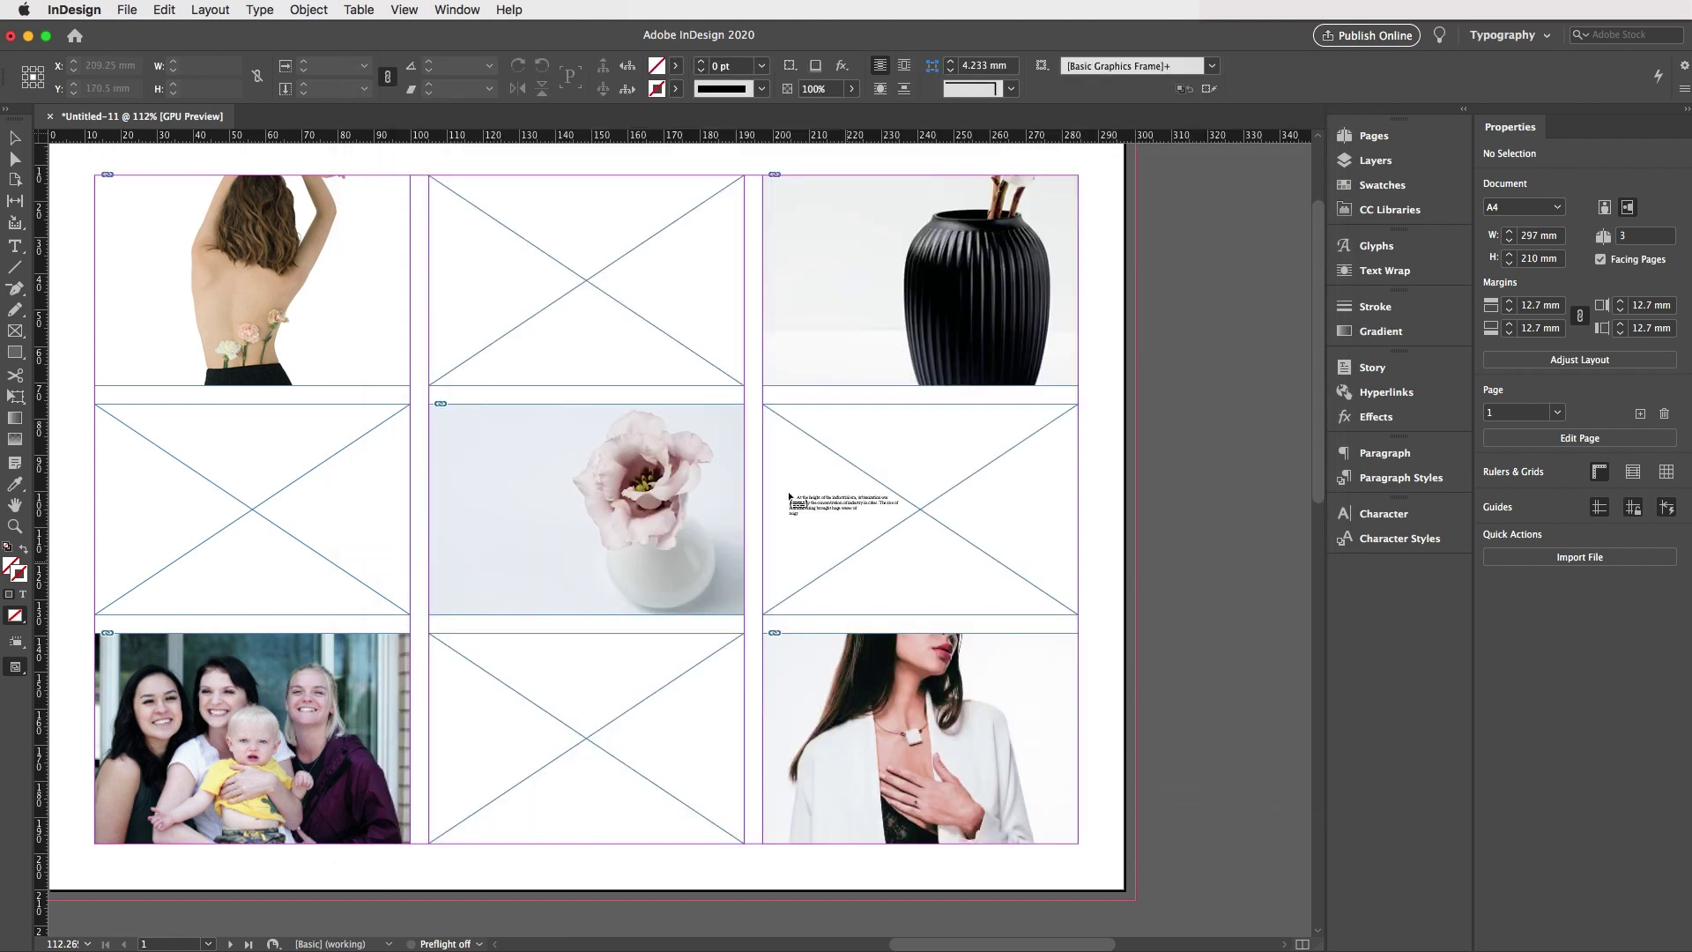
pyautogui.click(443, 186)
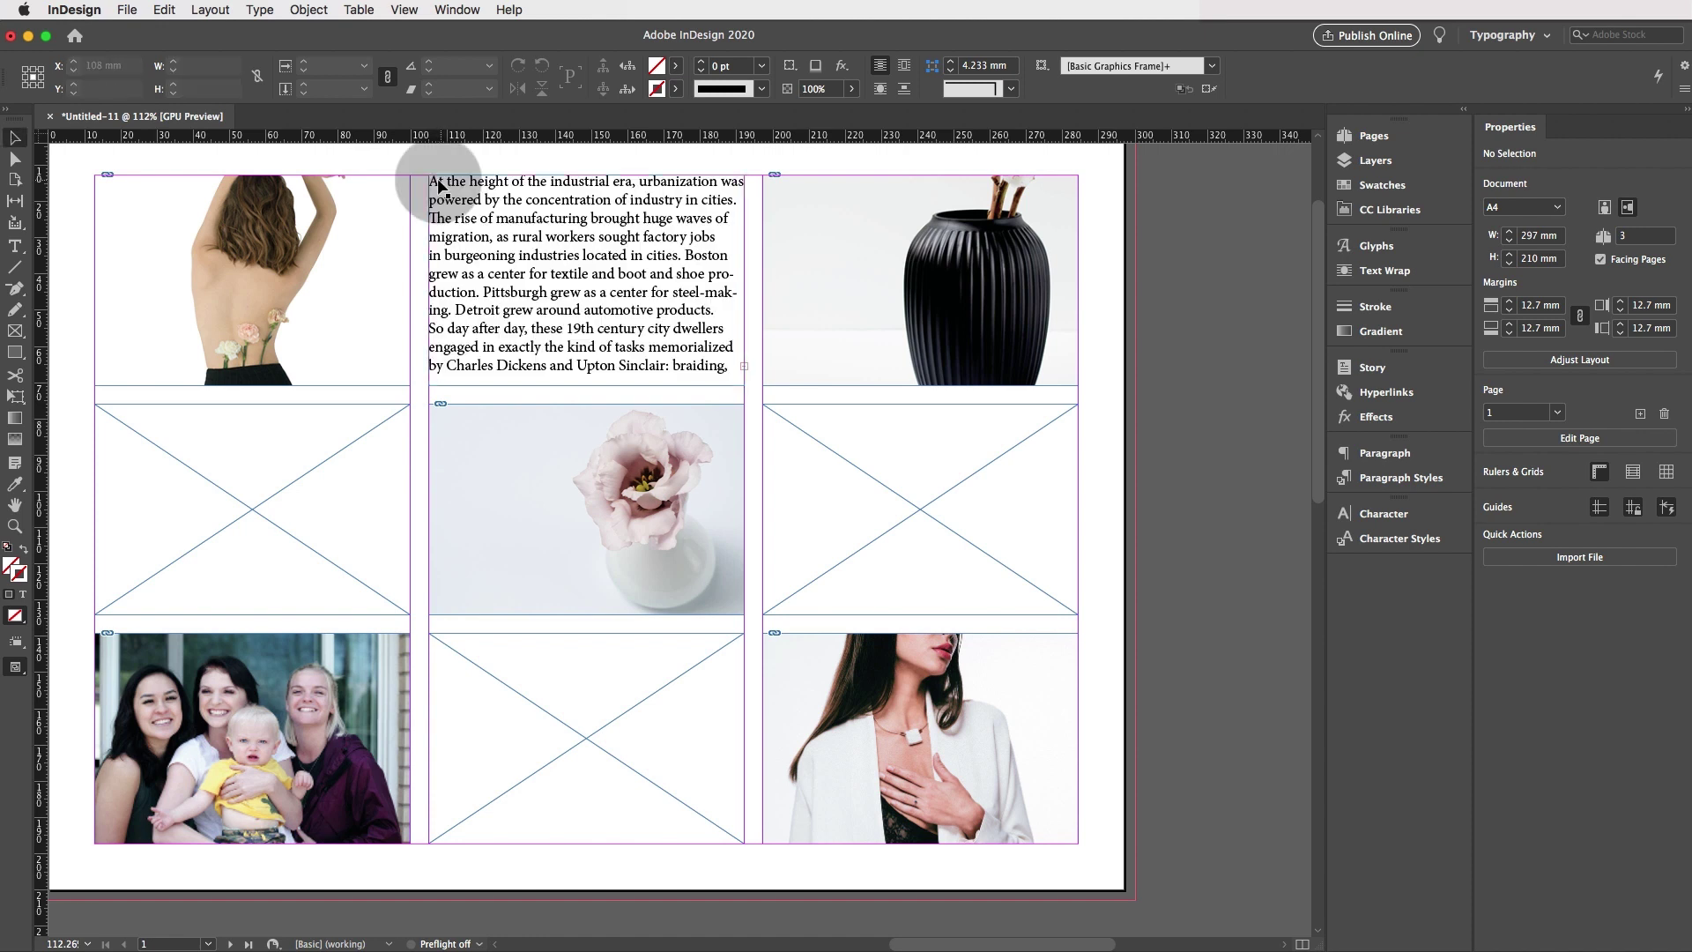
pyautogui.click(744, 368)
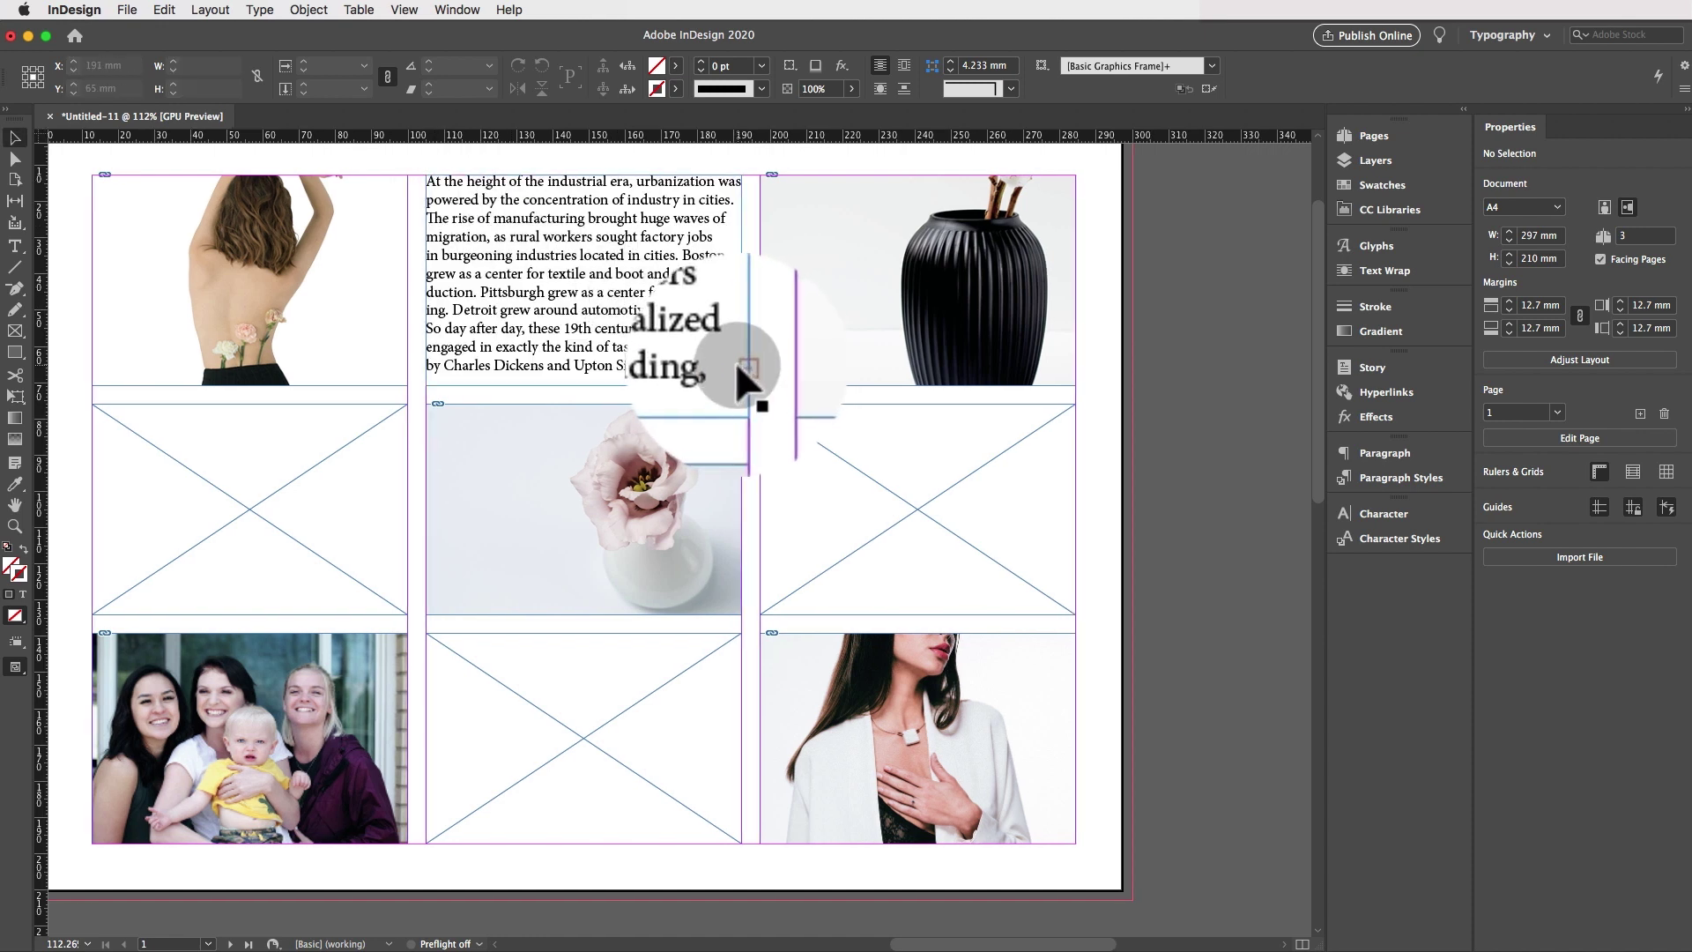
pyautogui.click(733, 368)
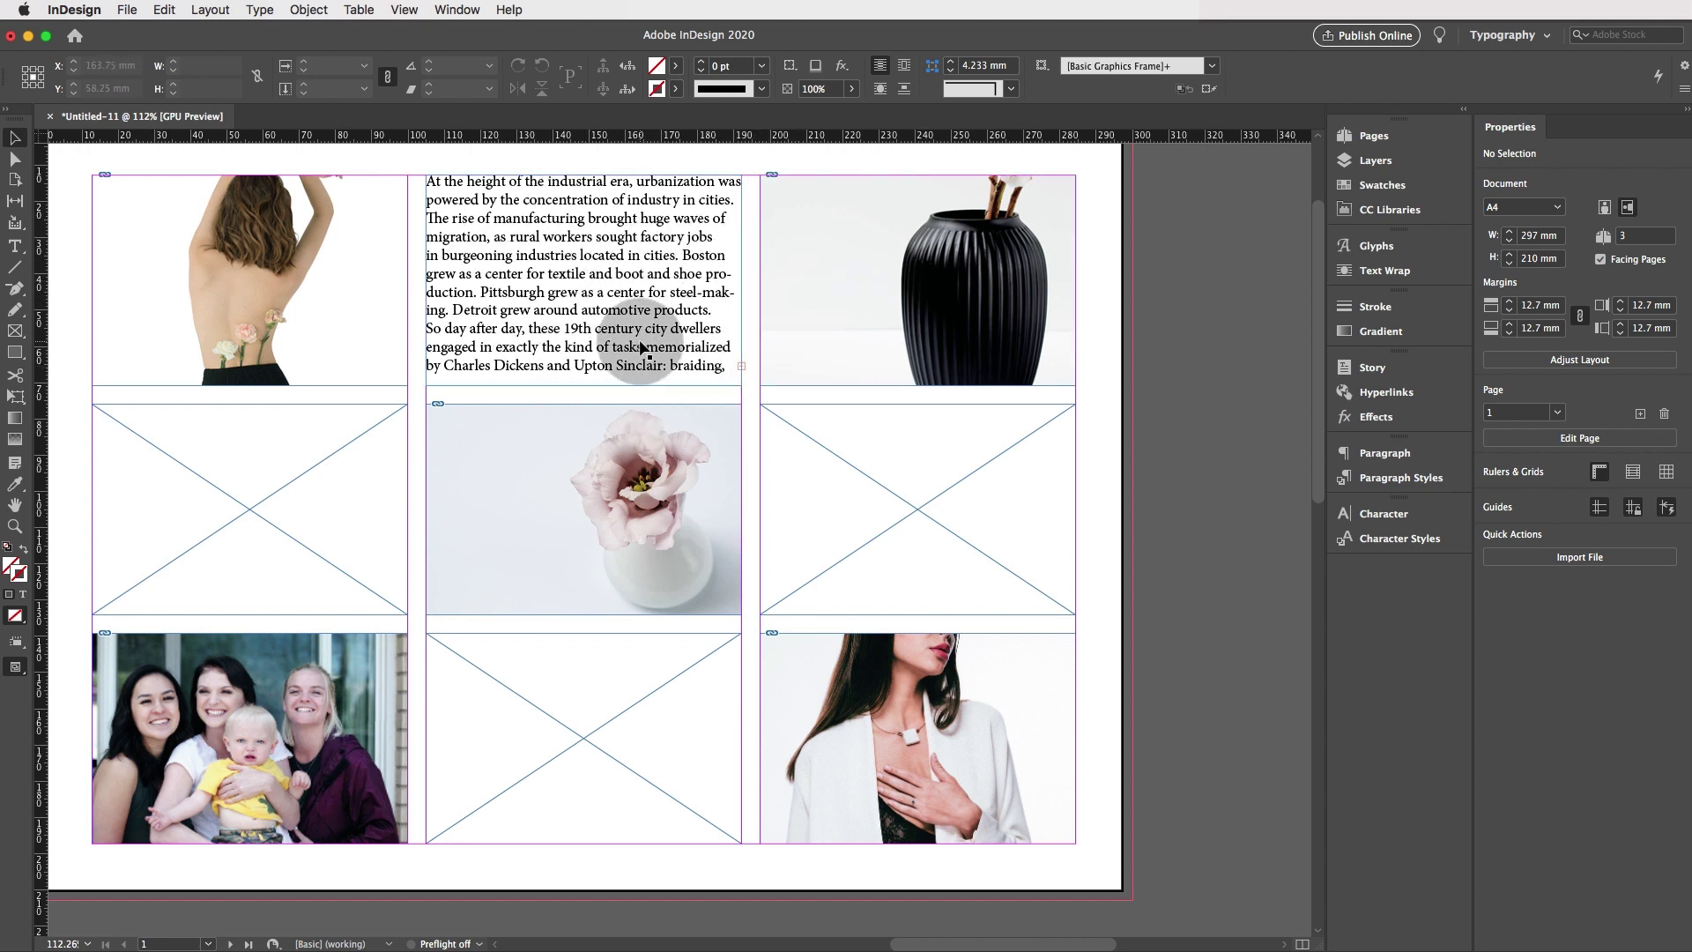
# Thread the overflow text through the left-middle, right-middle and bottom-middle frames.
pyautogui.click(741, 367)
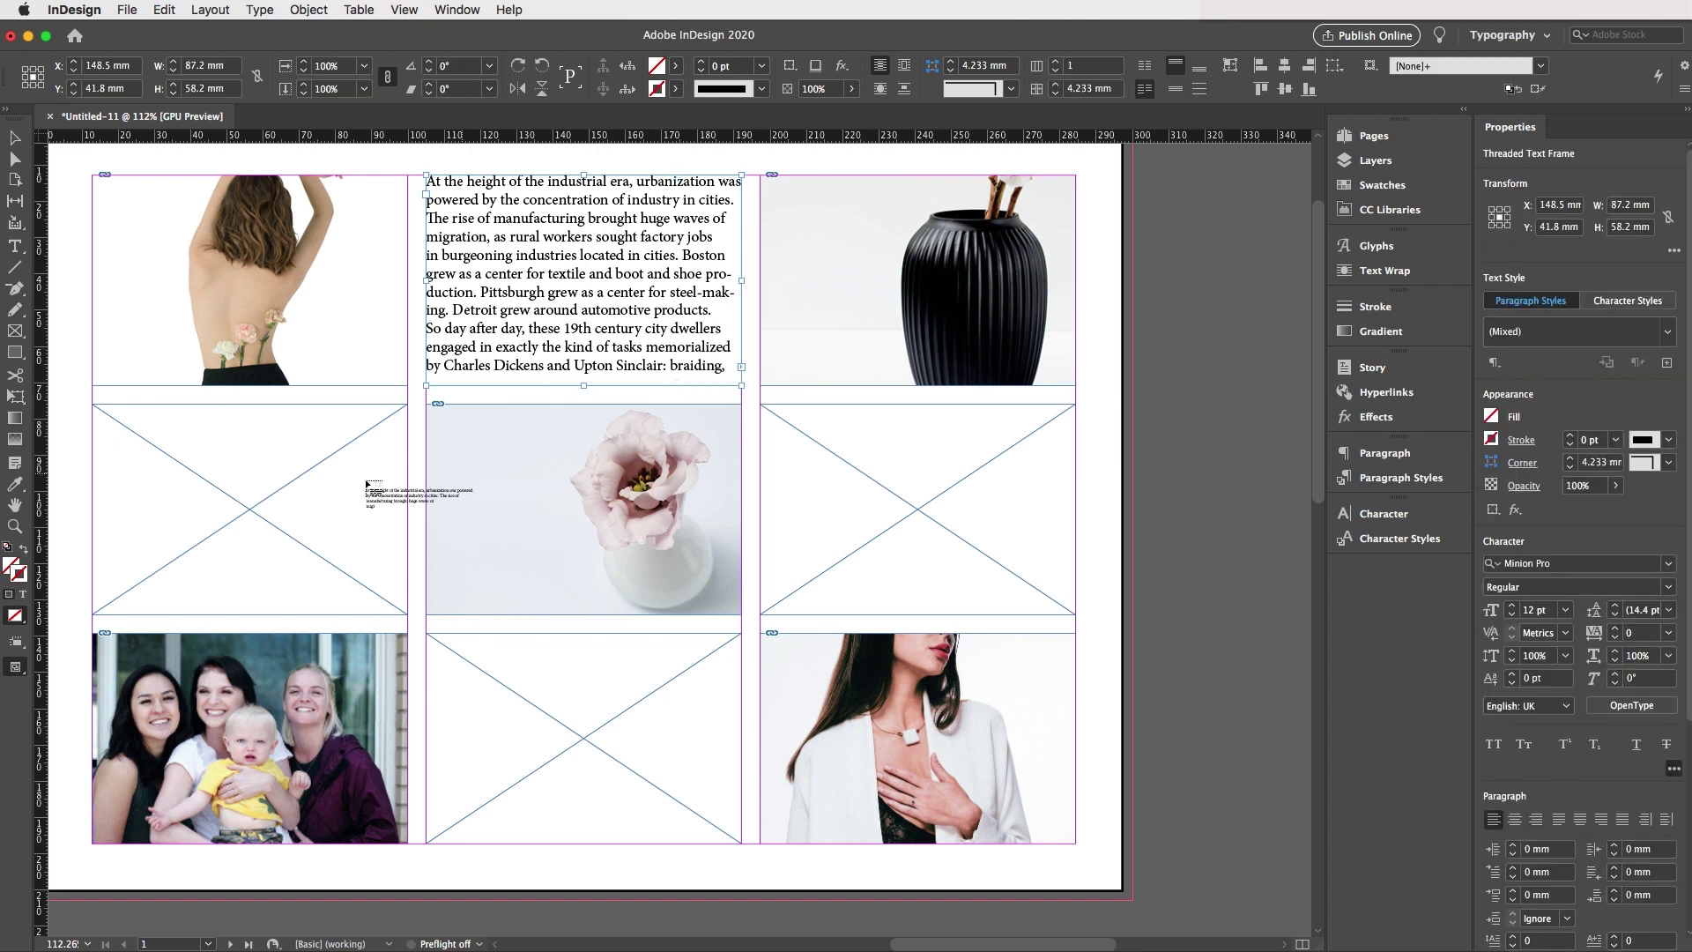
pyautogui.click(126, 407)
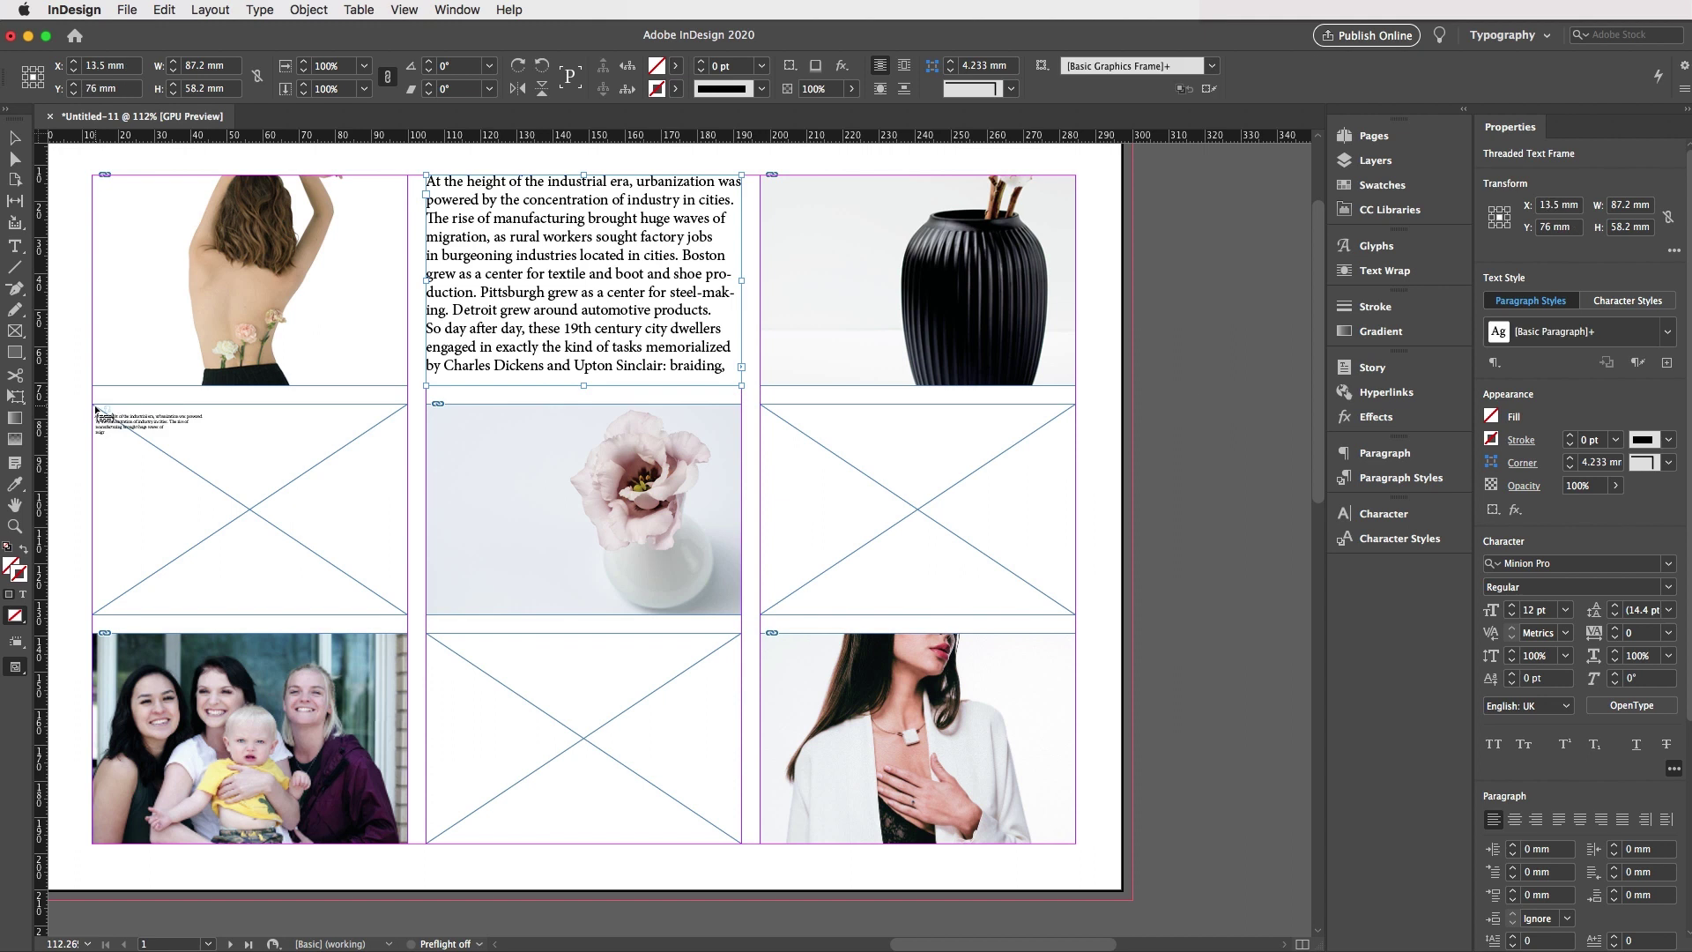
pyautogui.click(96, 408)
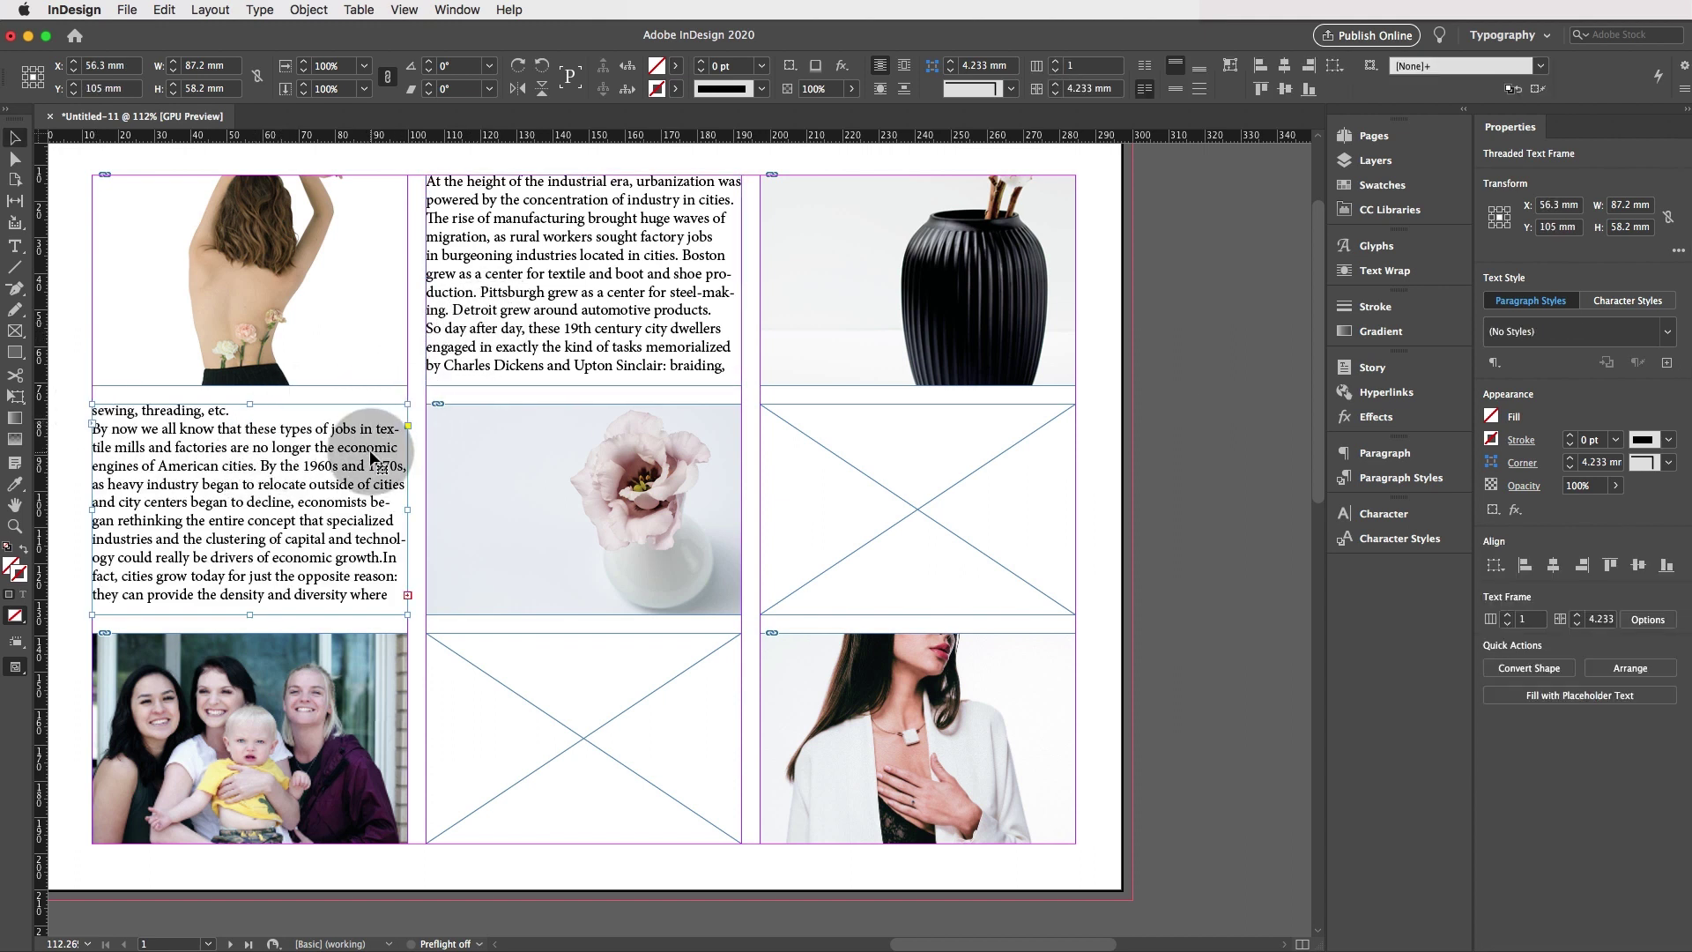
pyautogui.click(408, 596)
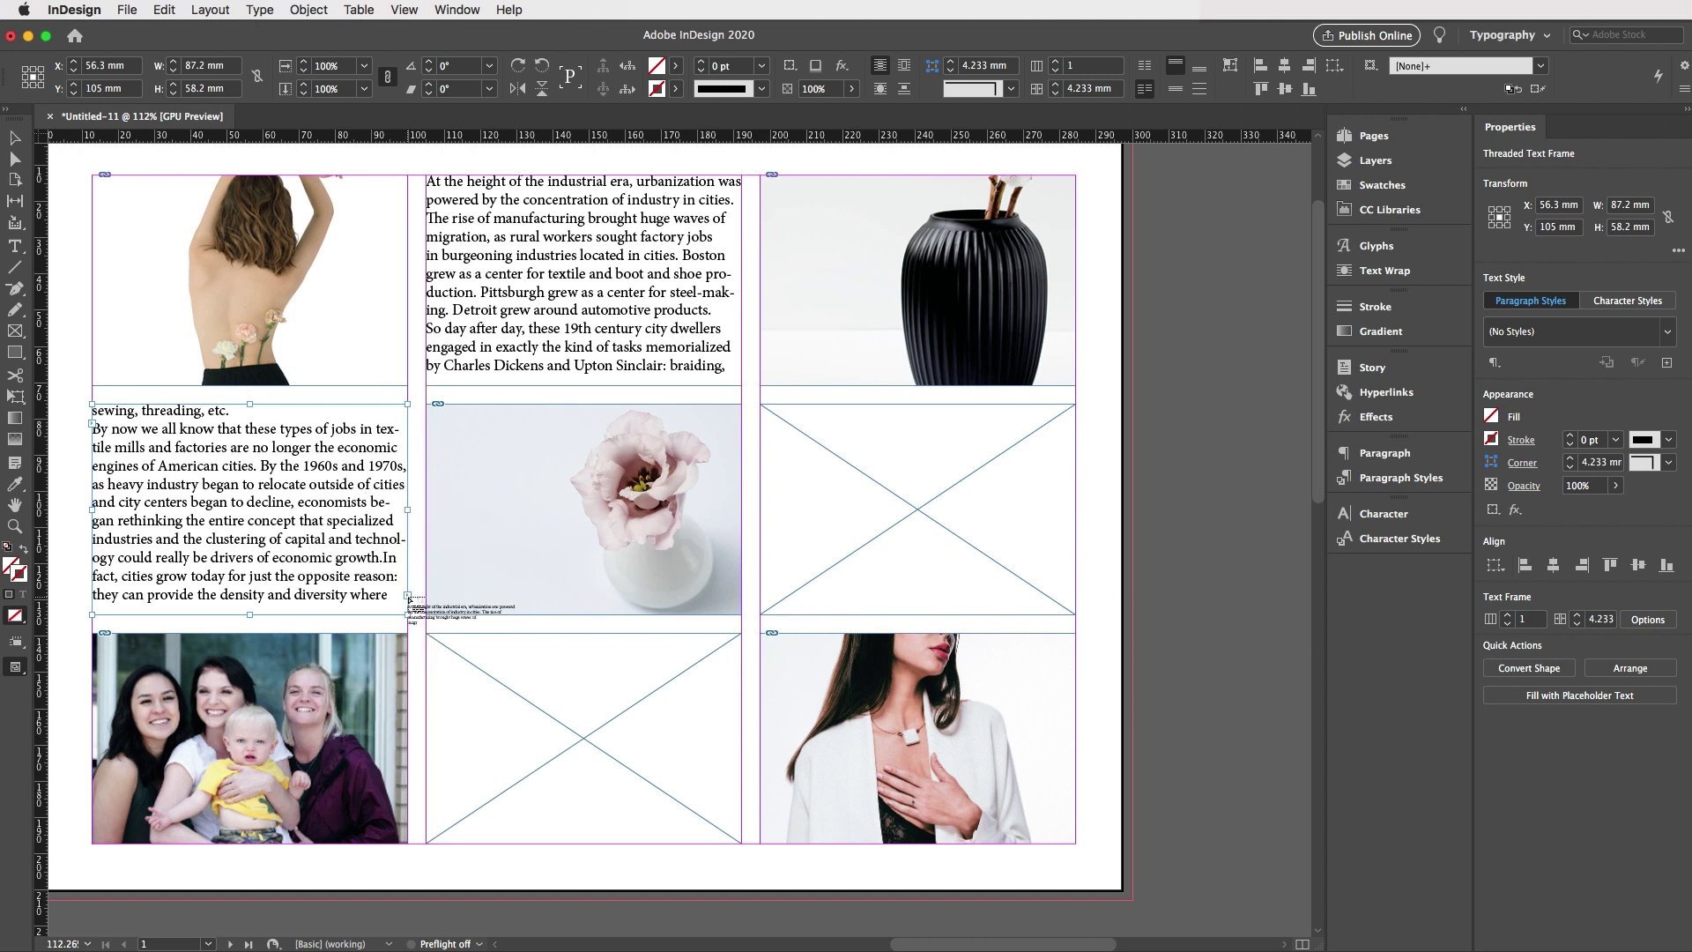
pyautogui.click(781, 421)
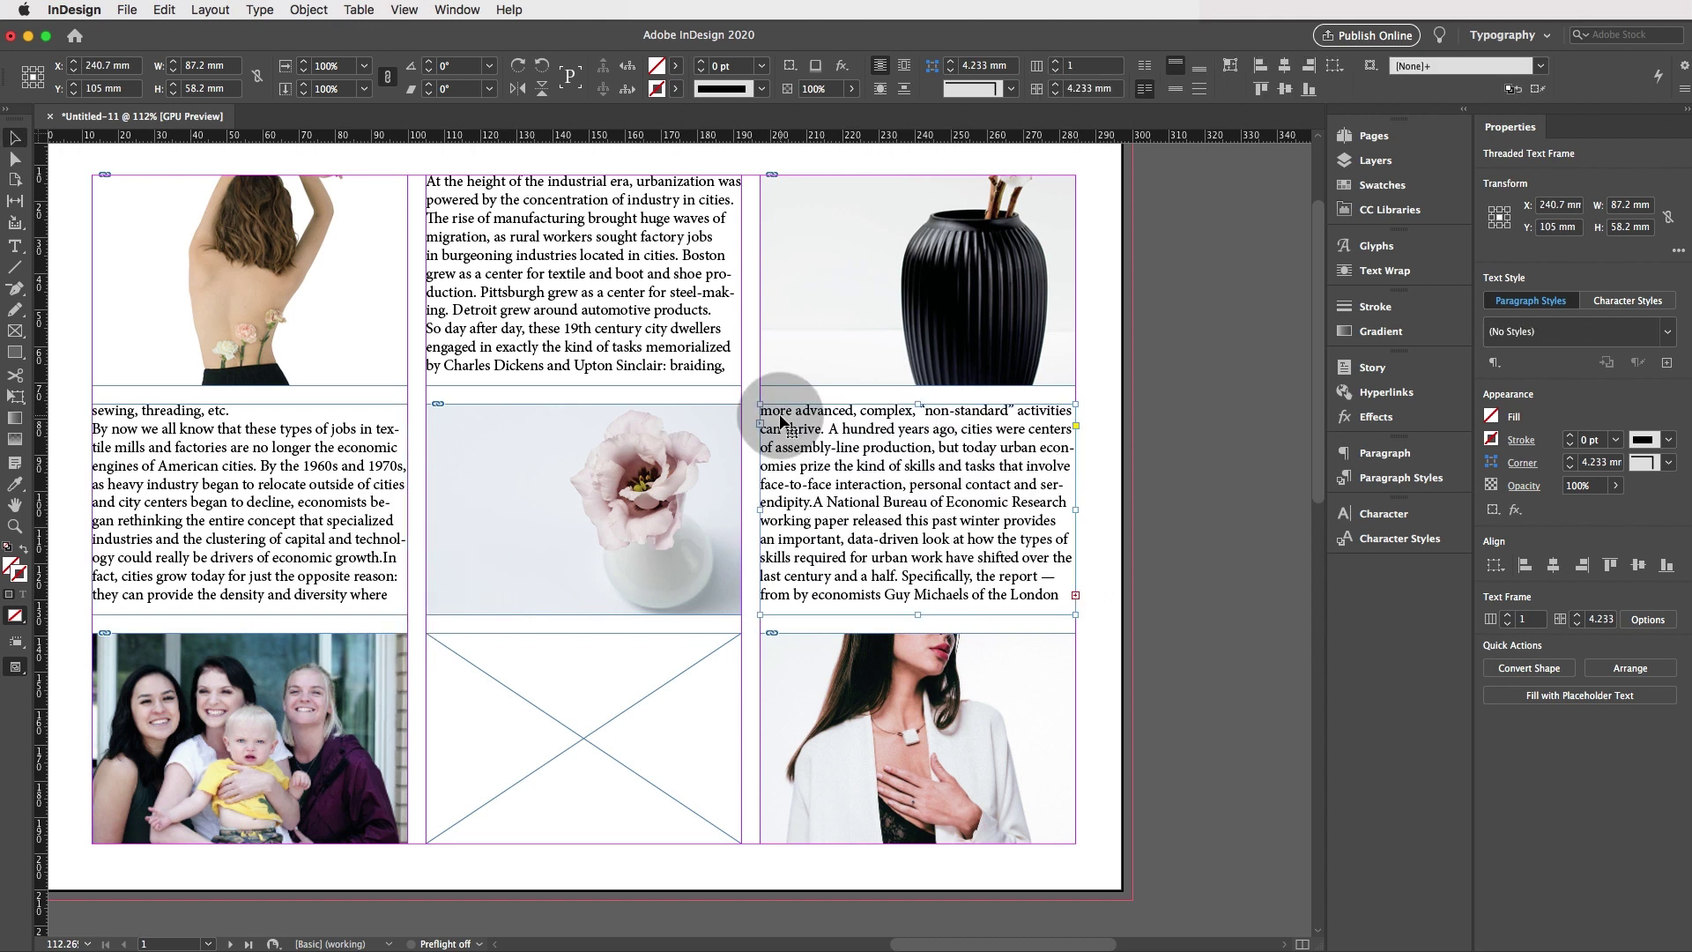
pyautogui.click(1075, 596)
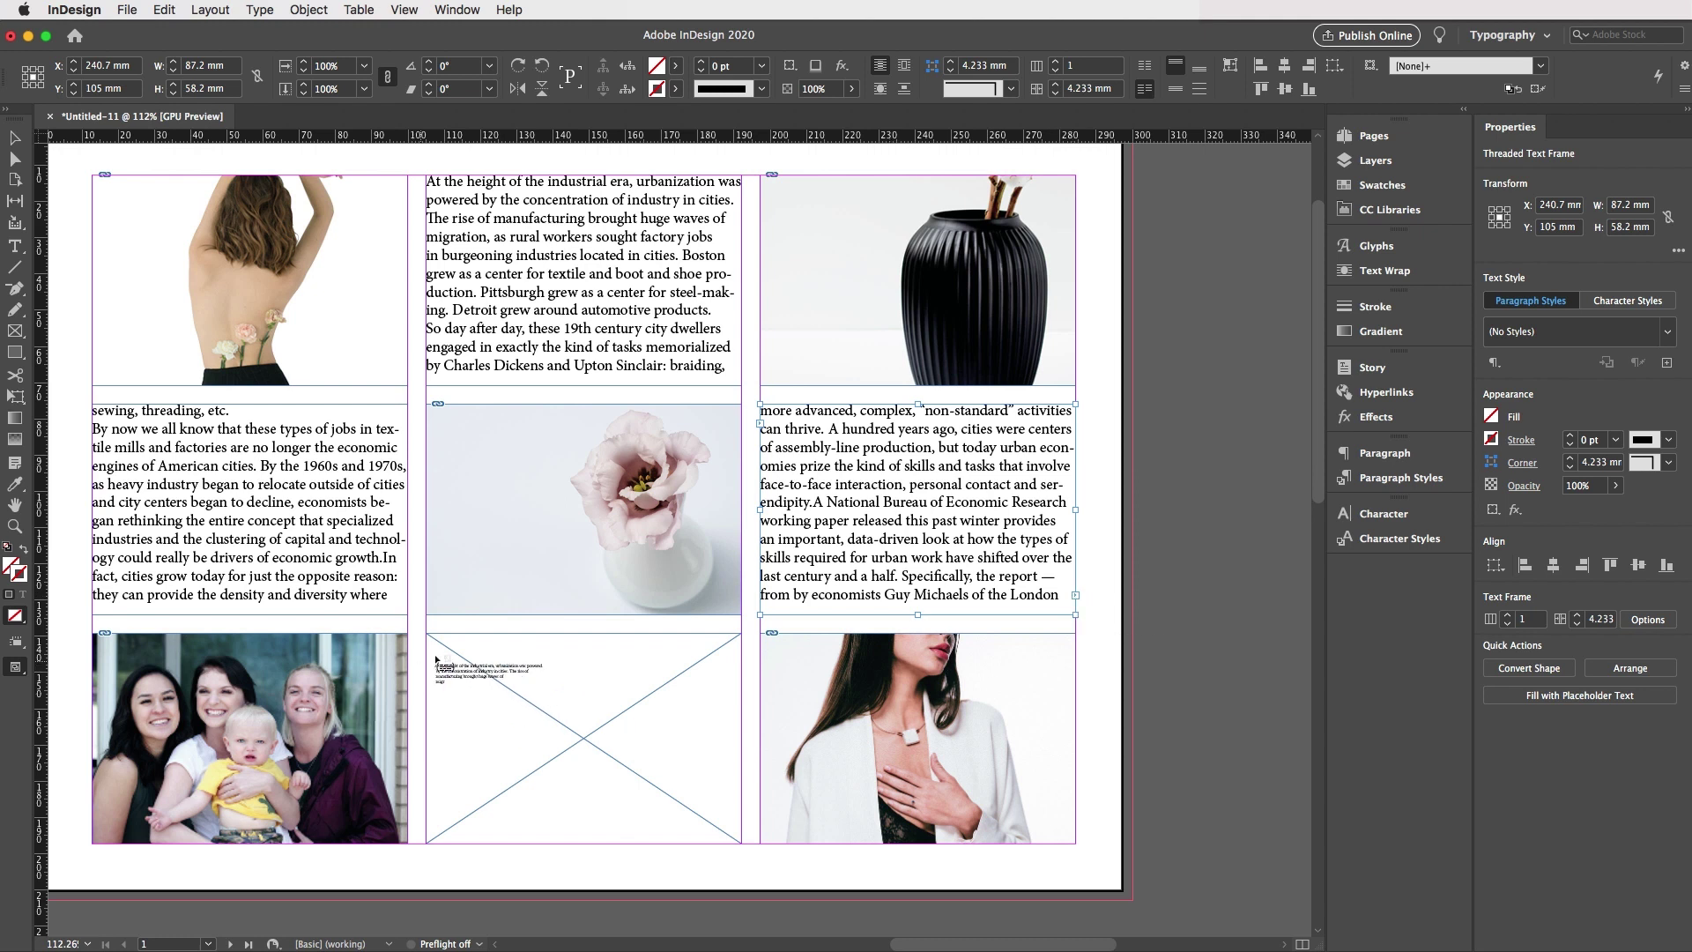
pyautogui.click(453, 644)
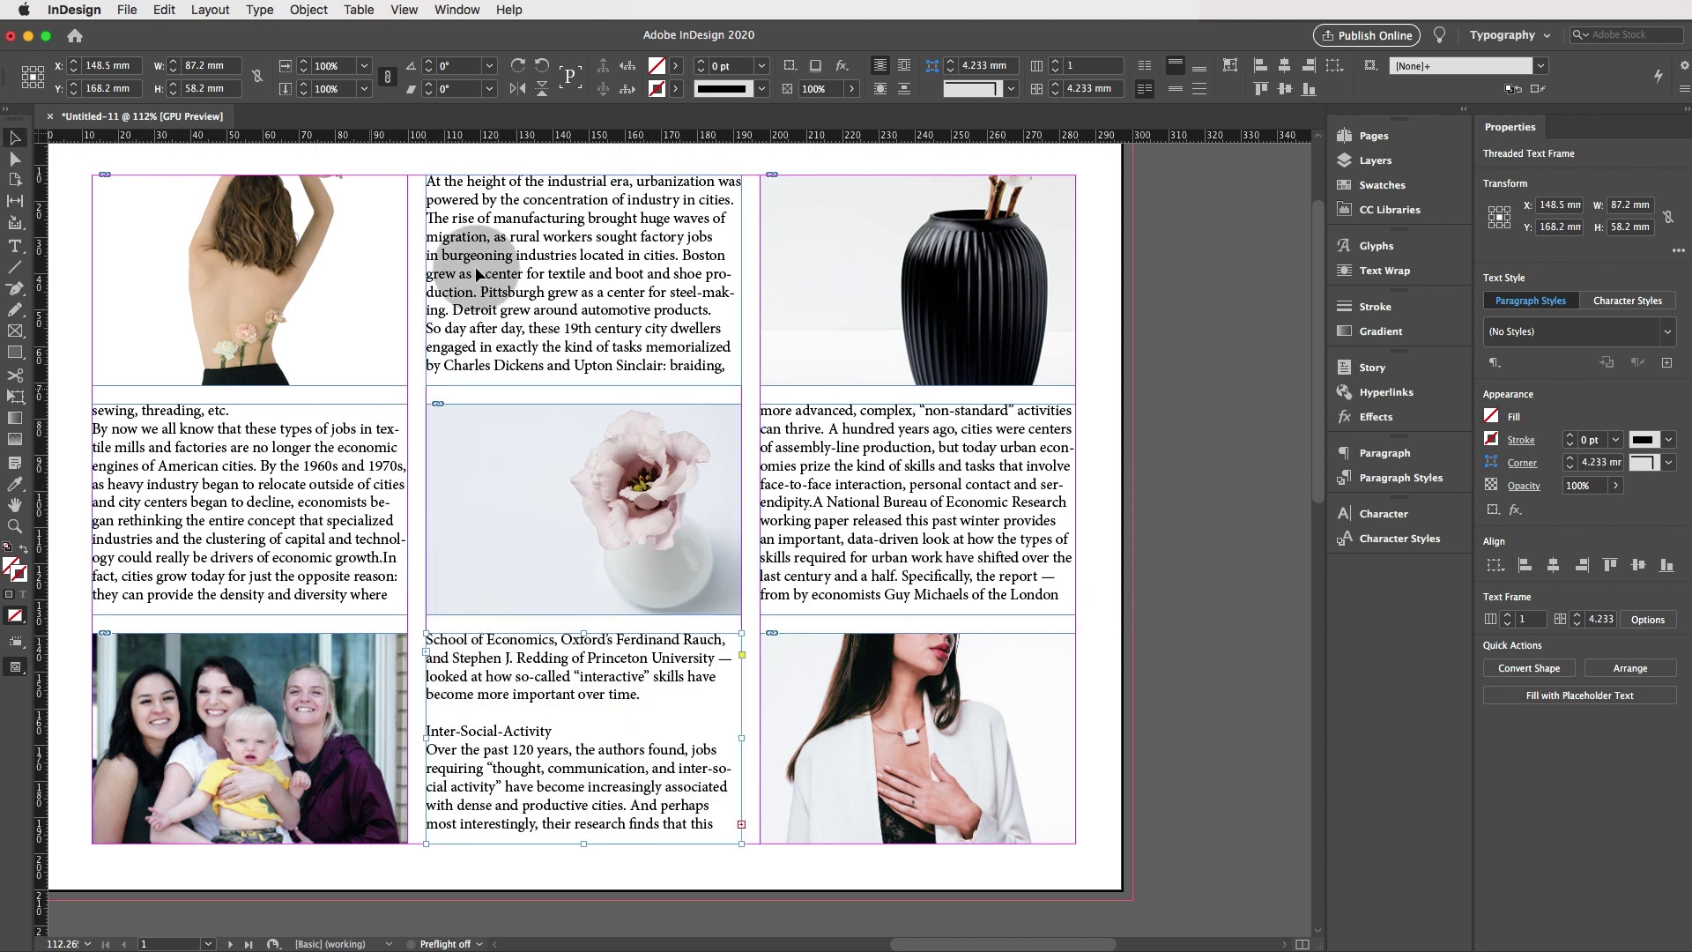
pyautogui.hscroll(-2, 408, 430)
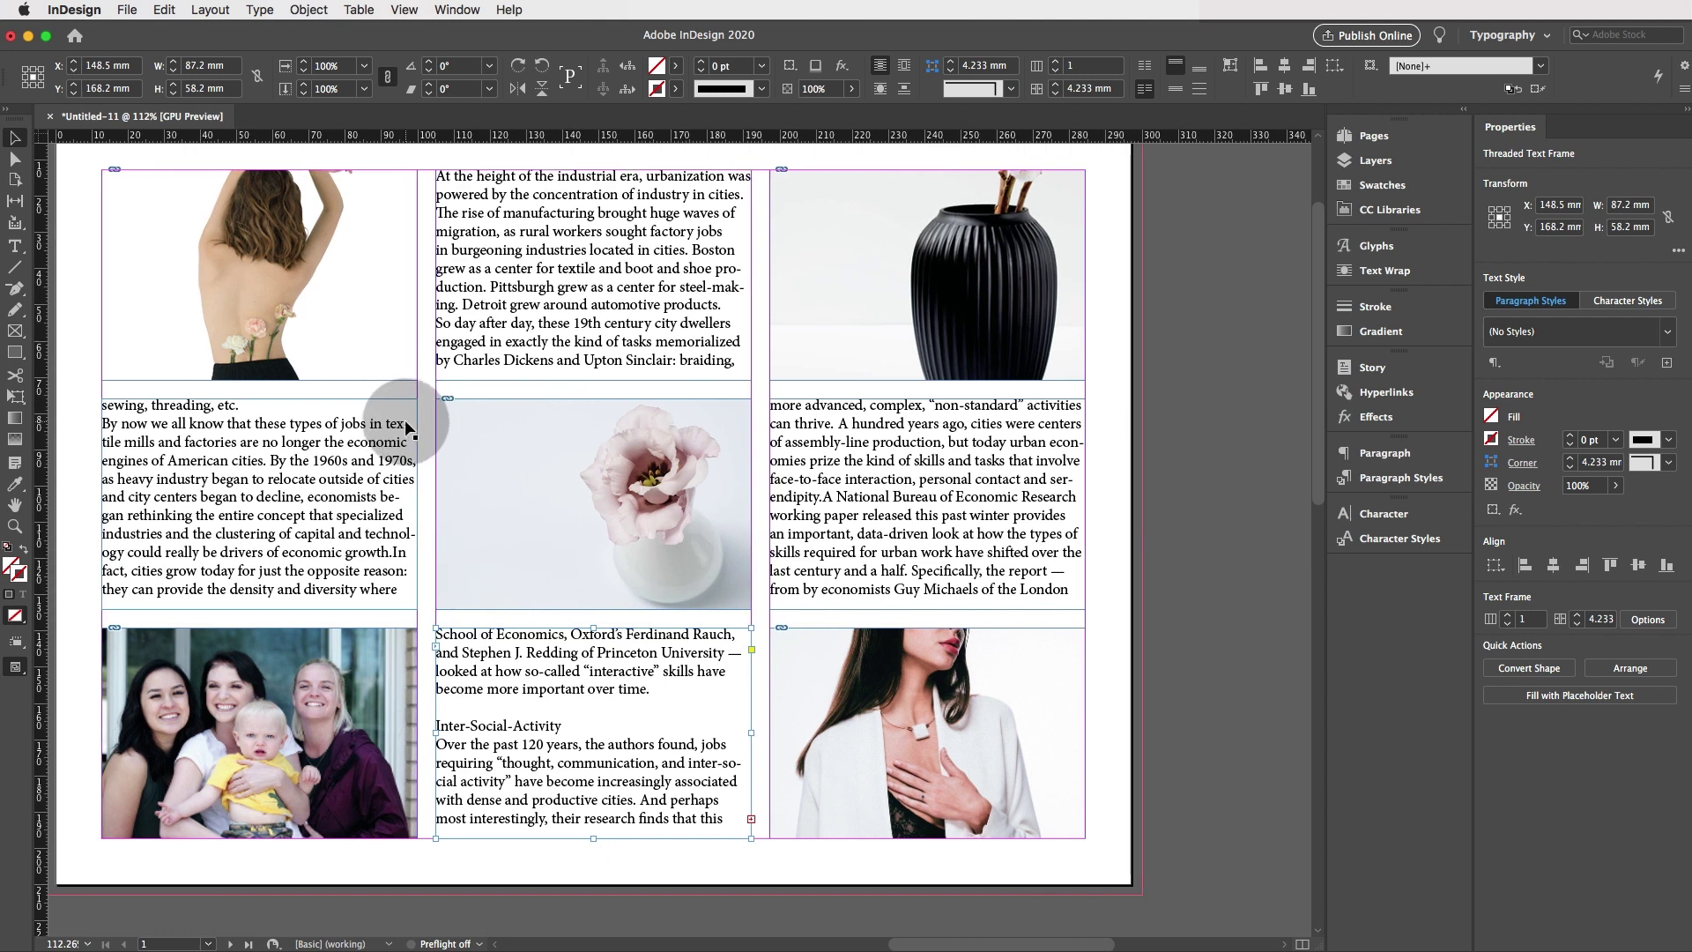